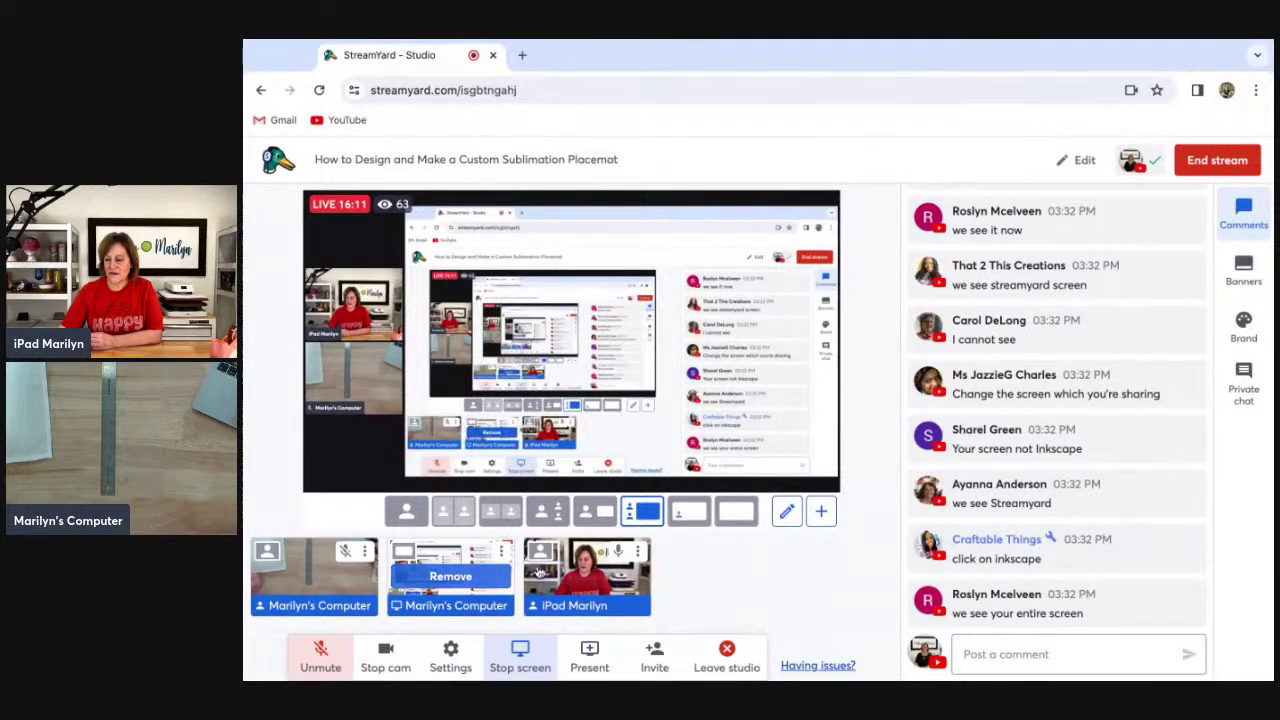
Stop the current screen share in the StreamYard studio without leaving the studio.
click(724, 656)
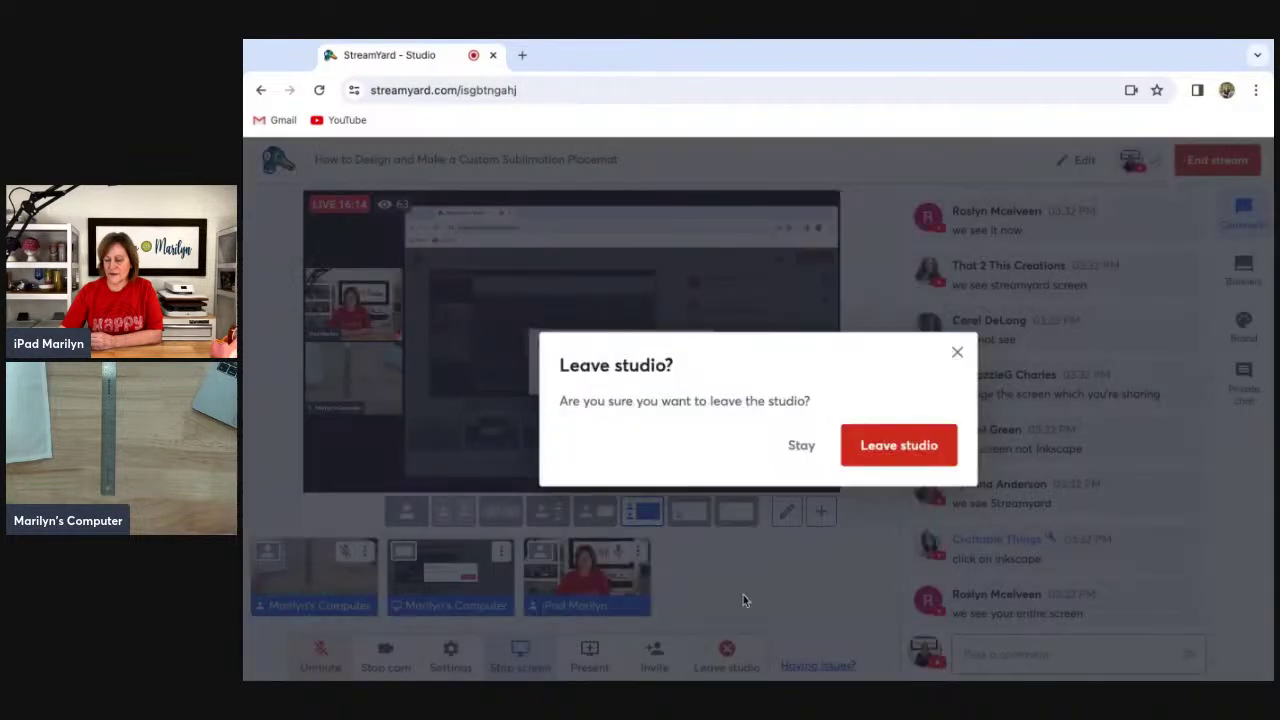
click(957, 352)
mouse_move(632, 594)
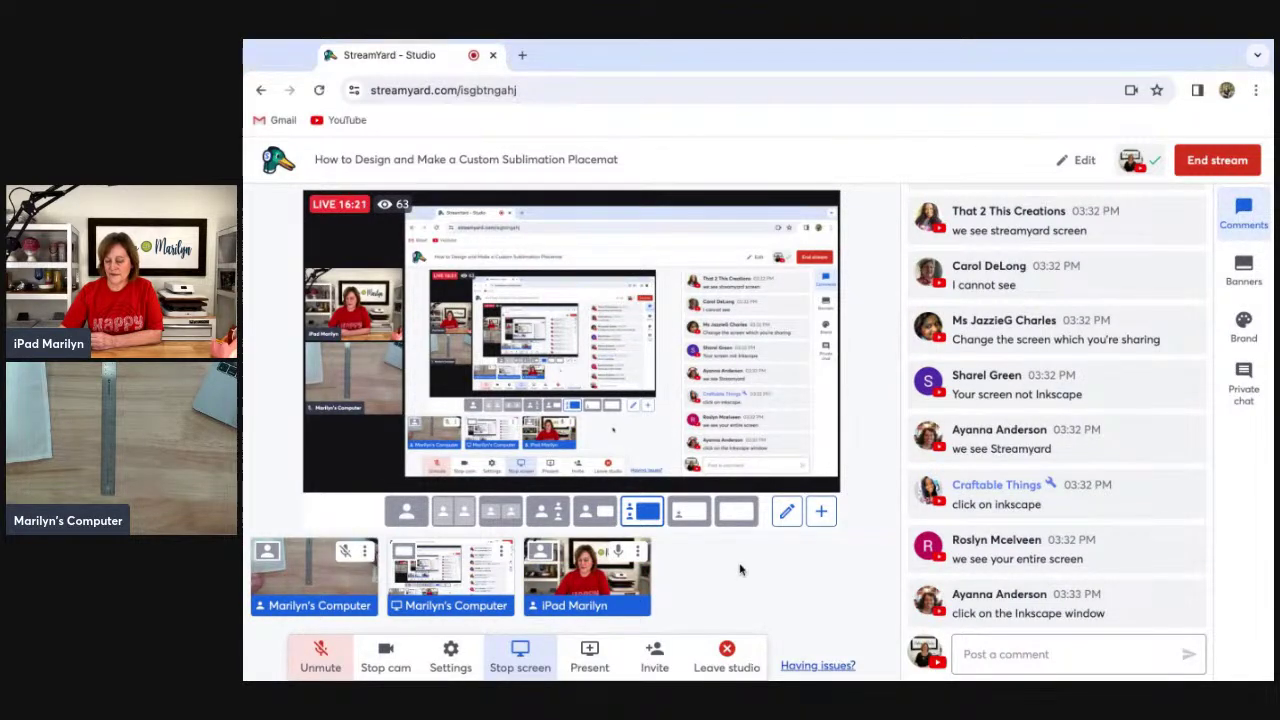
click(521, 652)
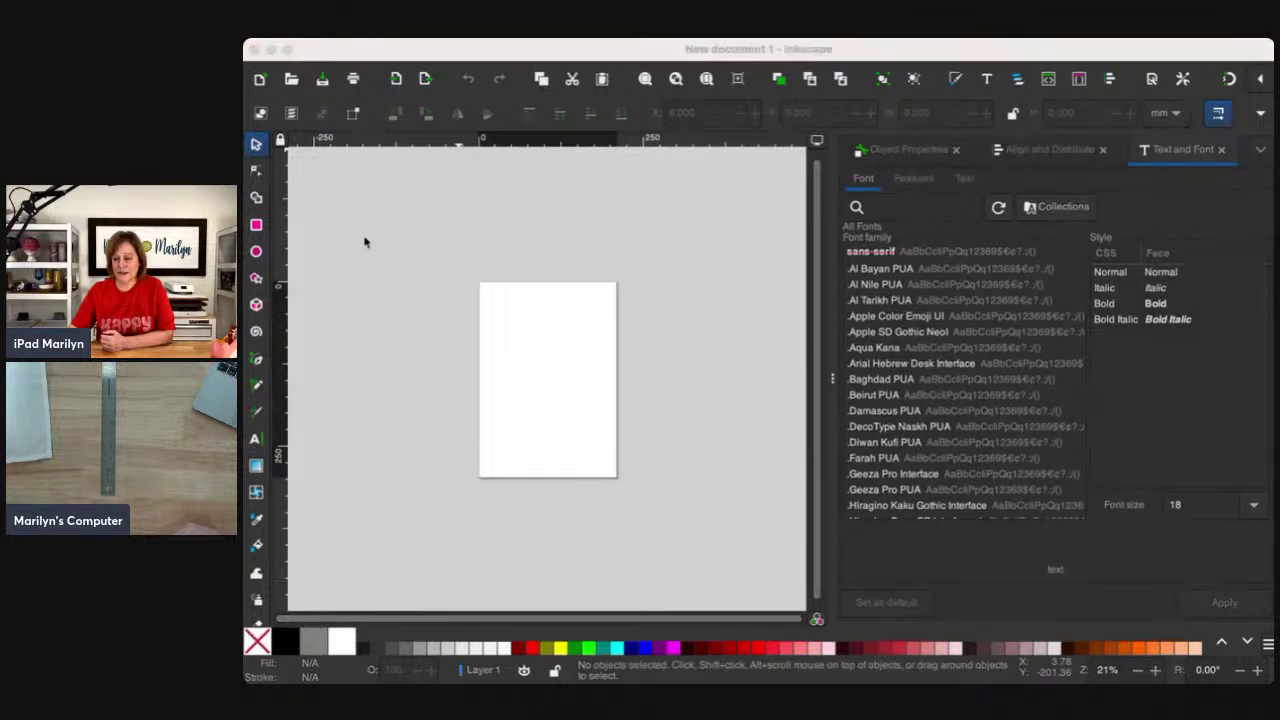
Switch to Inkscape and import woodland clipart as embedded images, including the raccoon, bear, bird, butterfly, hedgehog, moose and brown owl.
click(426, 232)
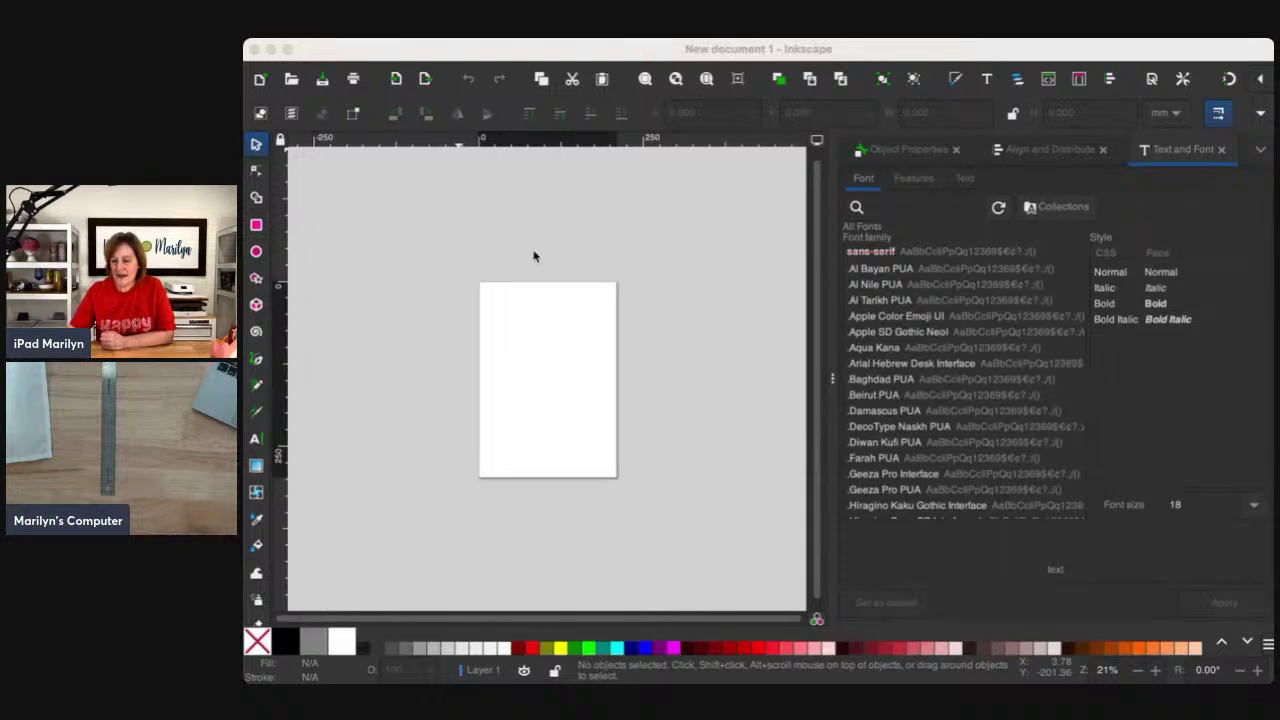
click(330, 312)
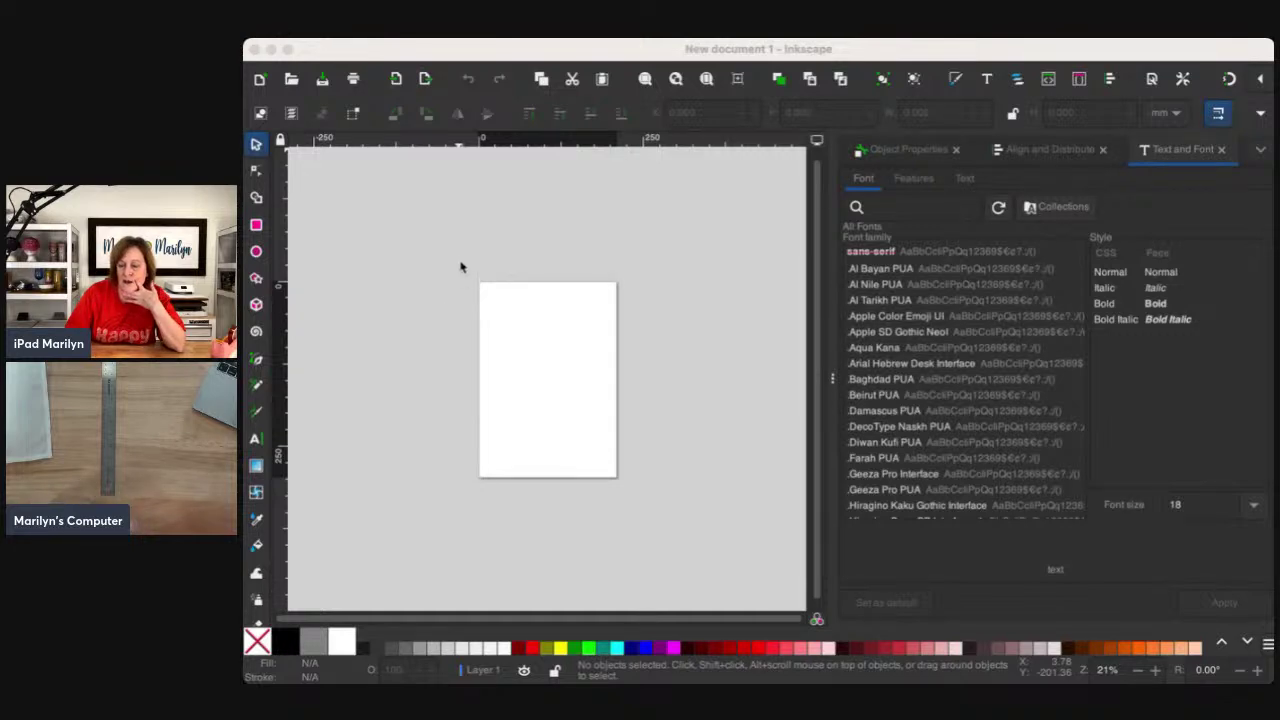
key(super+v)
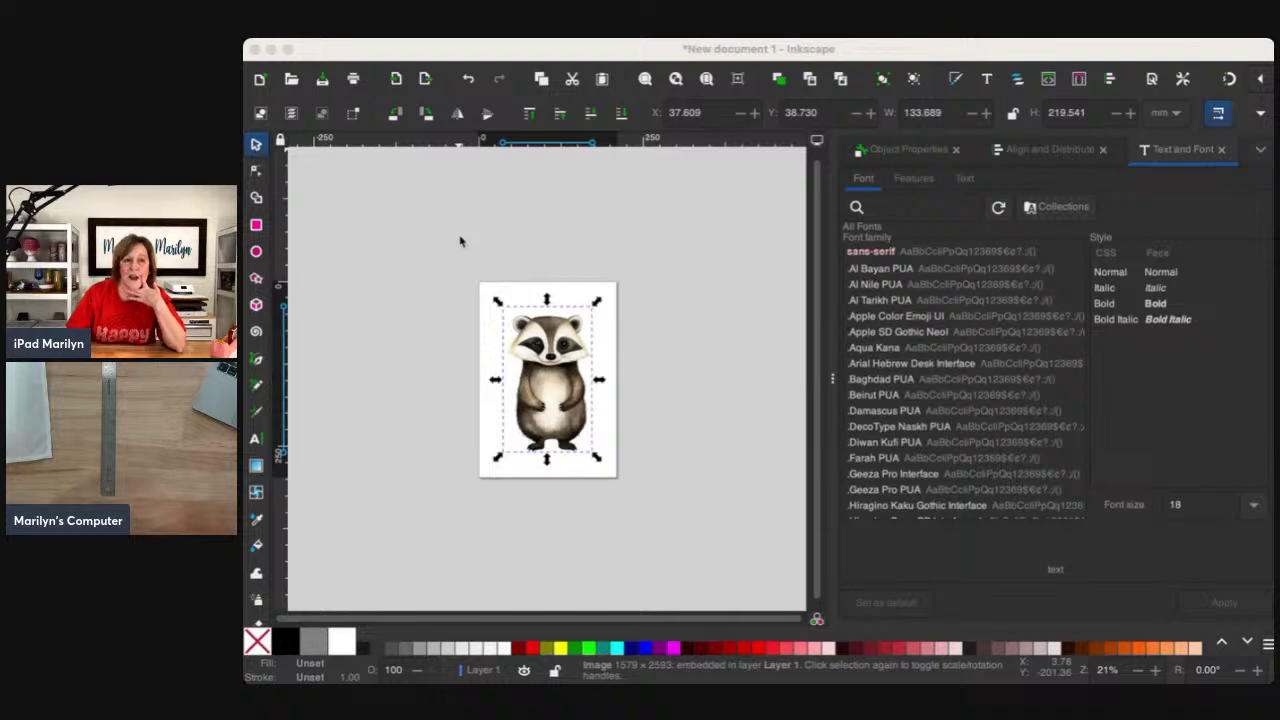
key(super+v)
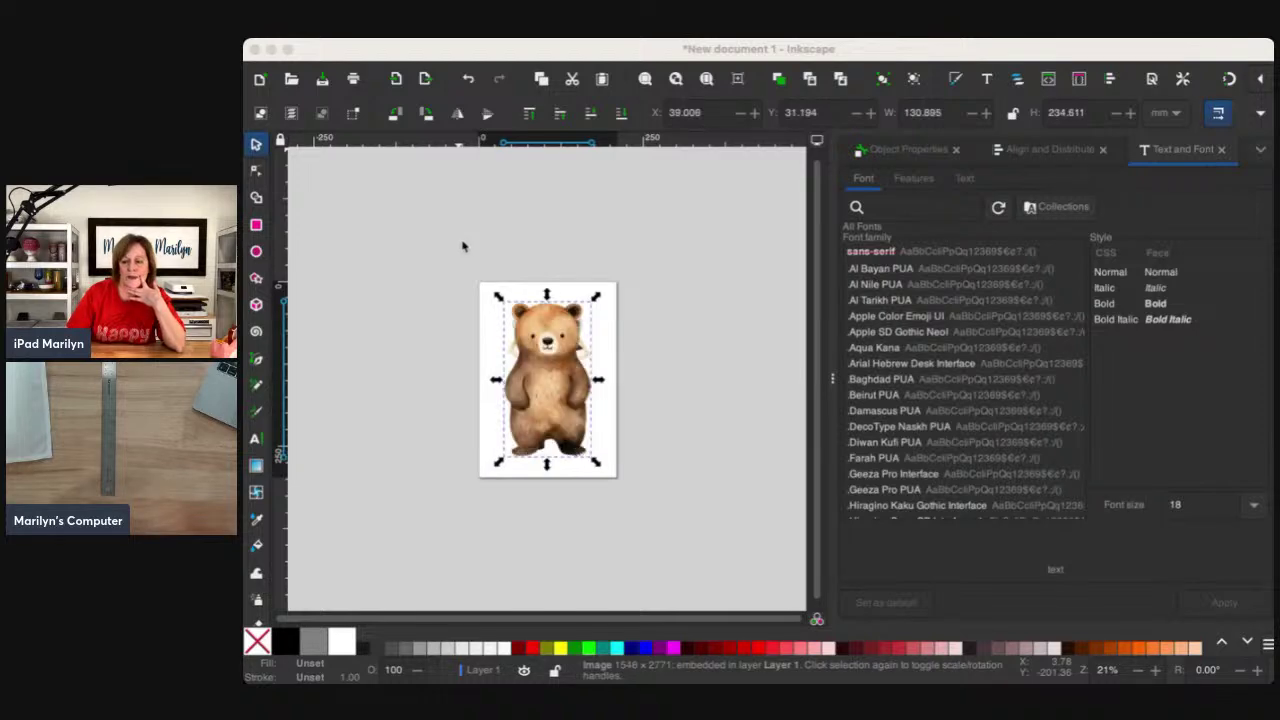
key(super+v)
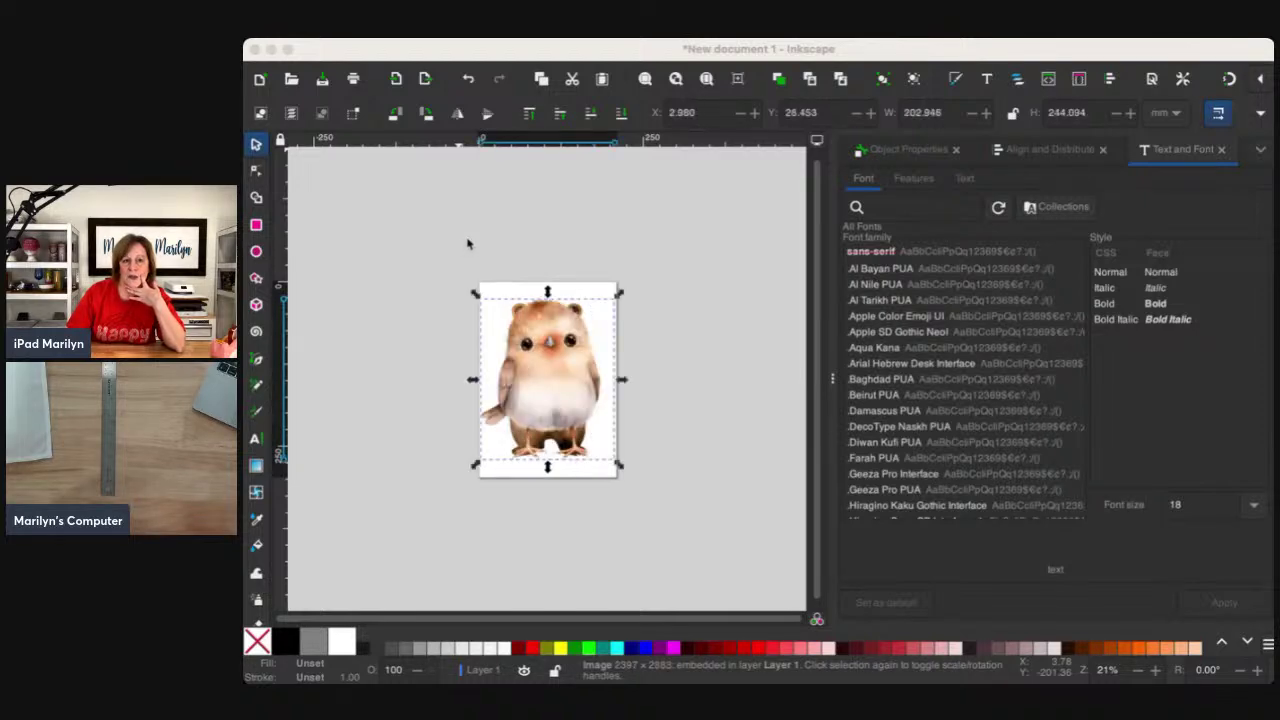
key(super+v)
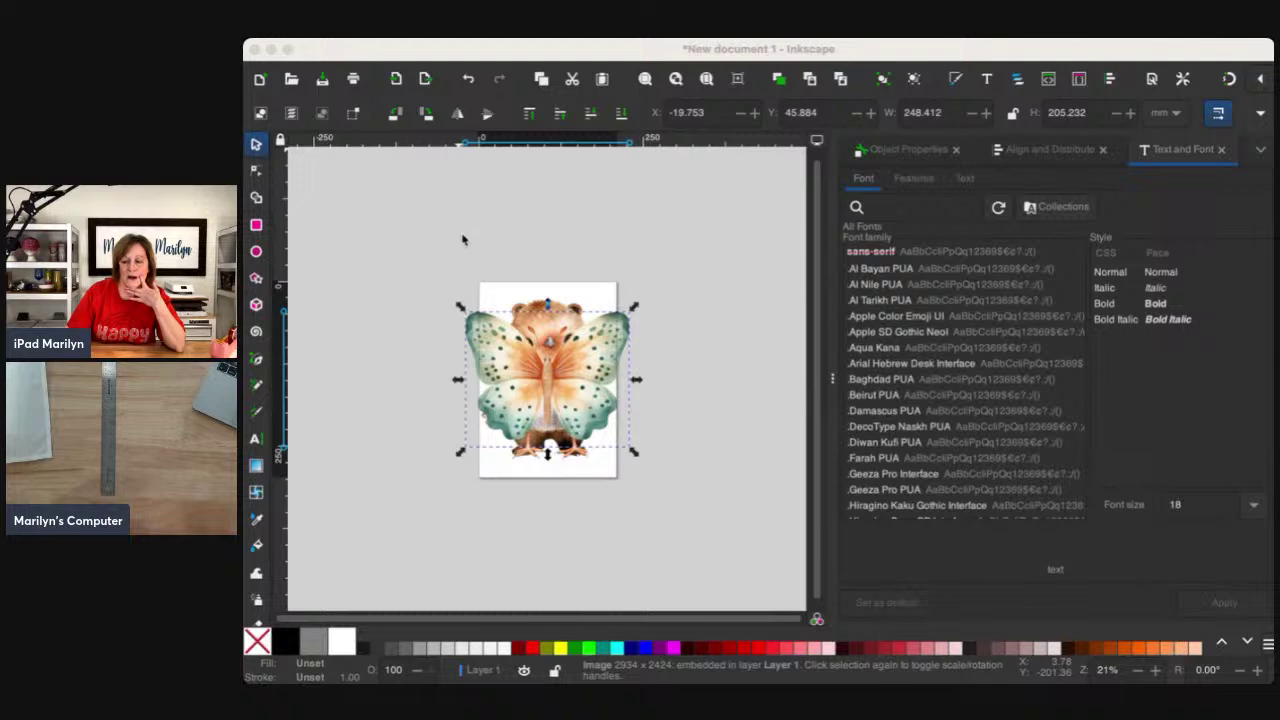
key(Tab)
key(Tab)
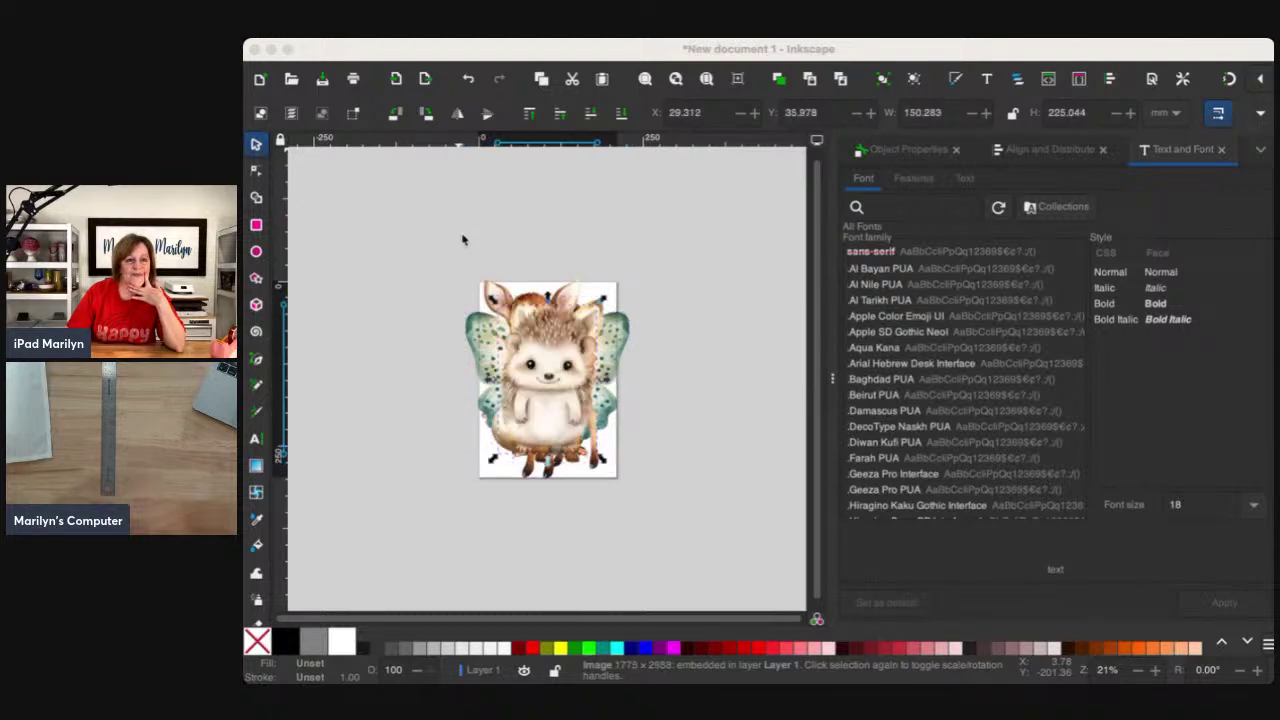
key(Tab)
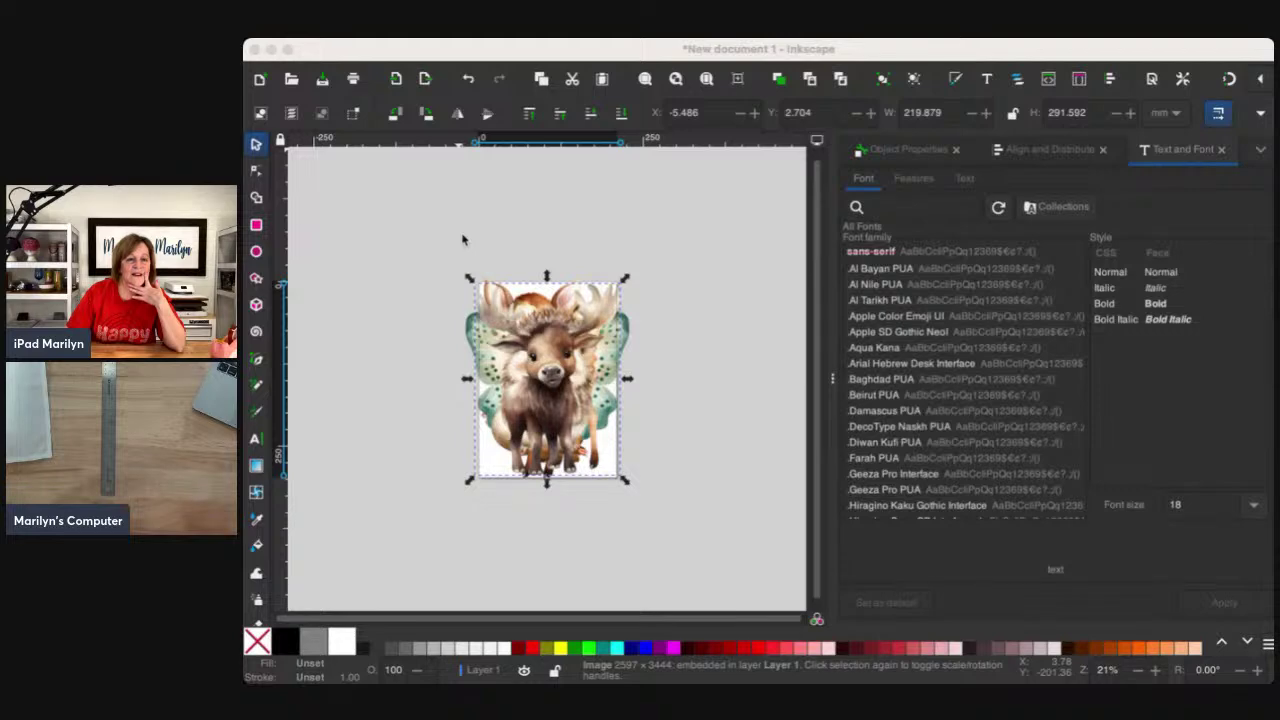
key(Tab)
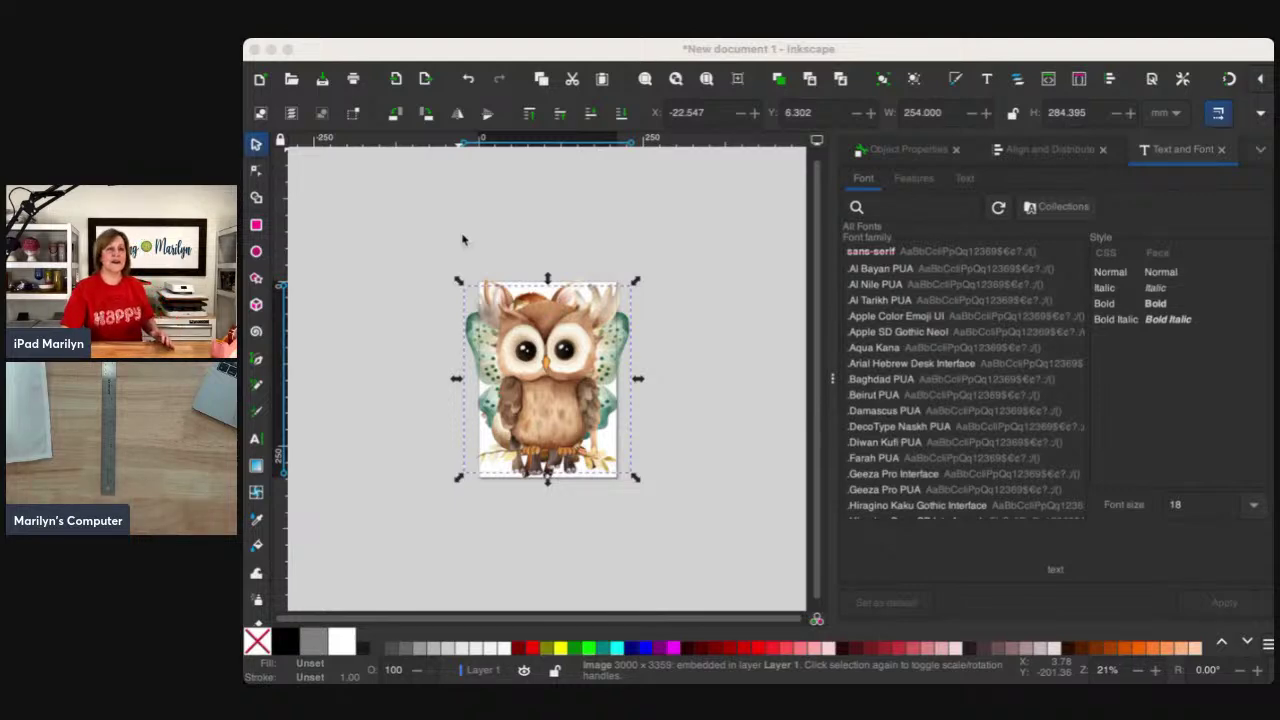
Import the remaining clipart as embedded images, including the grey owl, rabbit, tree stump, two leafy trees and pine tree.
key(Delete)
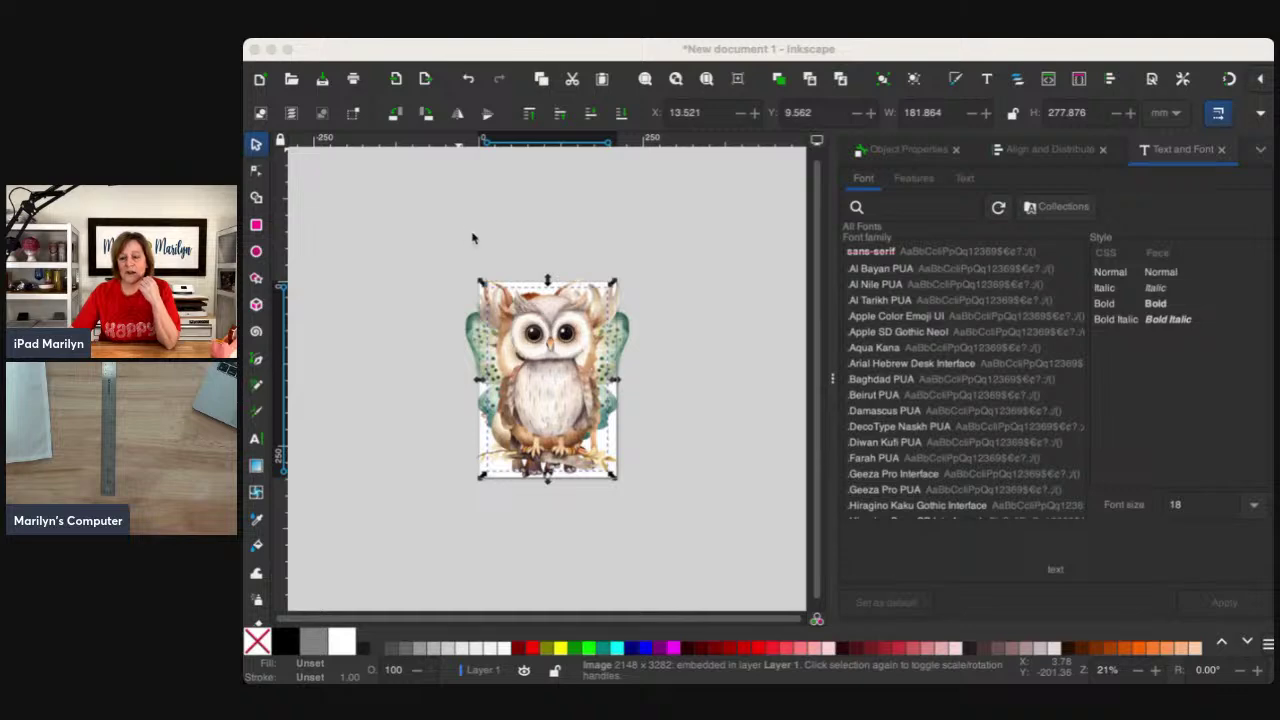
key(ctrl+alt+v)
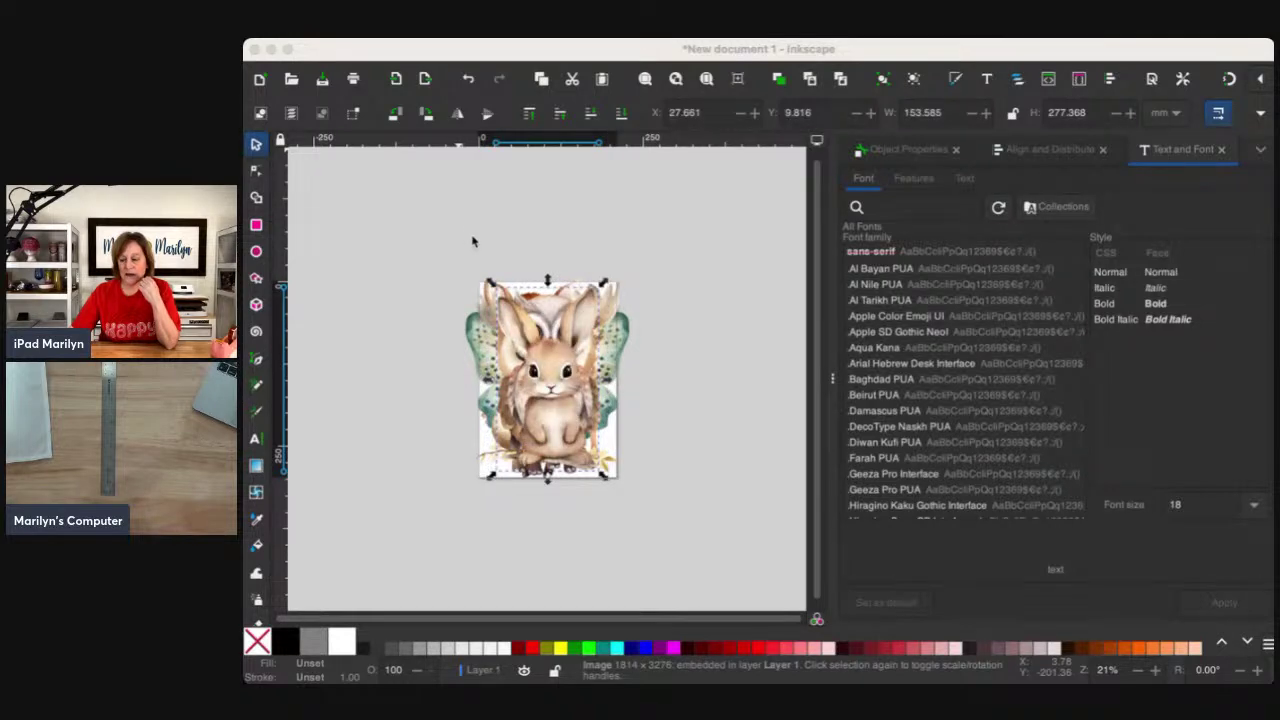
key(ctrl+alt+v)
key(ctrl+alt+v)
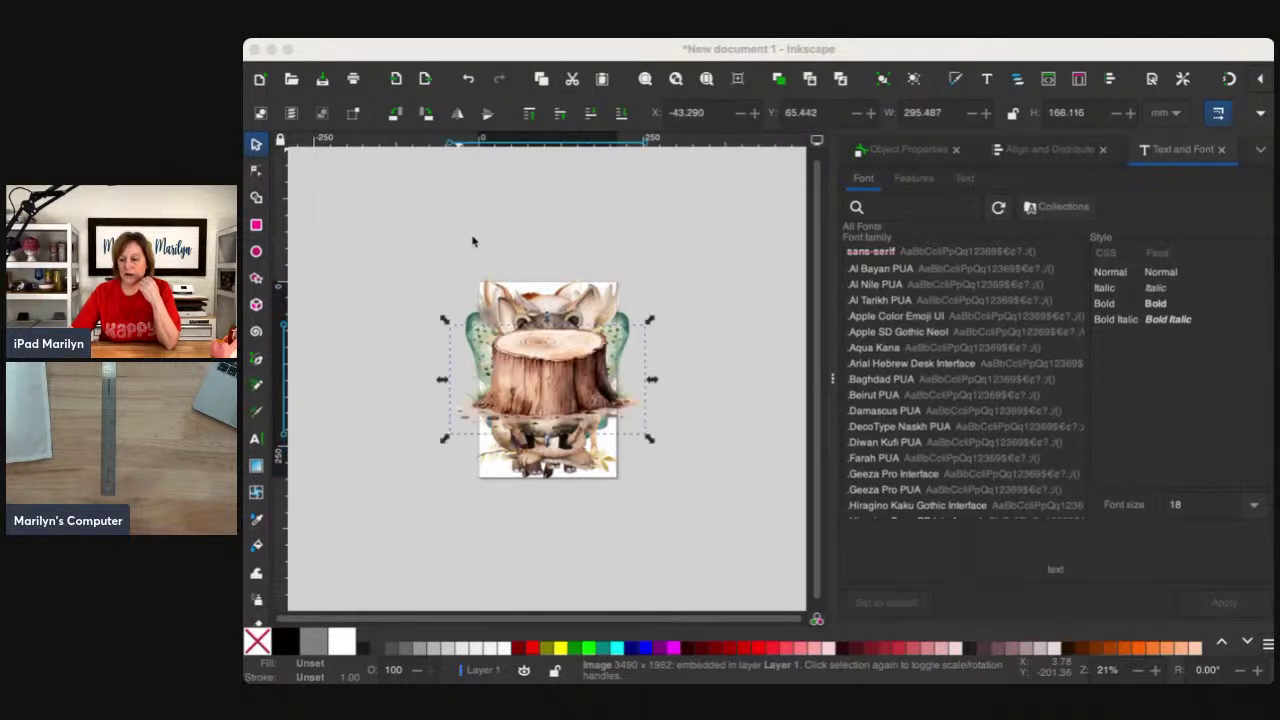
key(ctrl+alt+v)
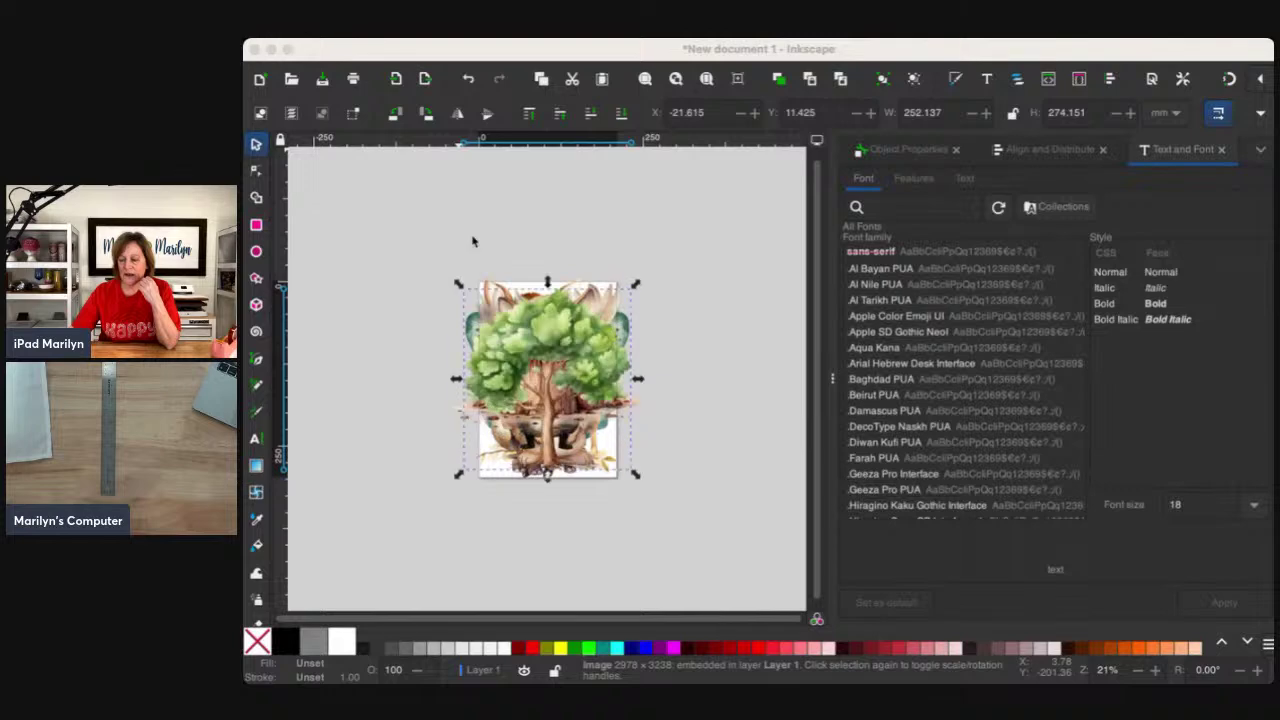
key(ctrl+alt+v)
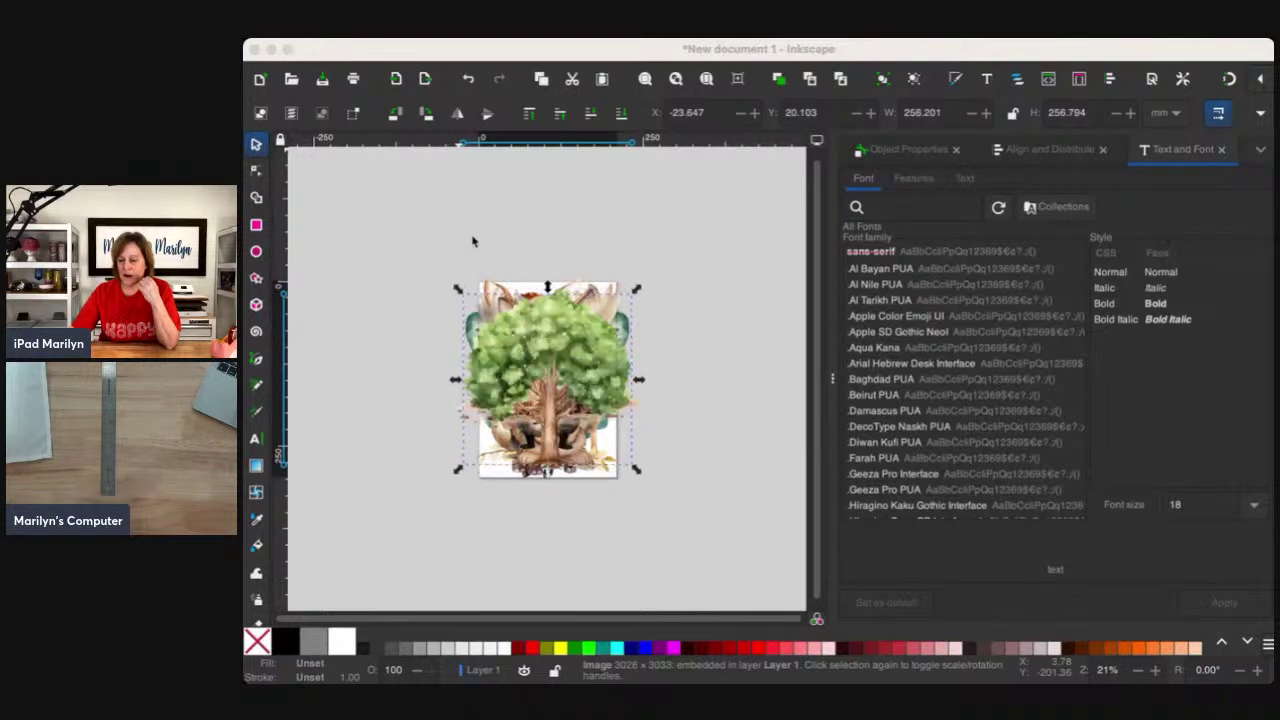
key(ctrl+alt+v)
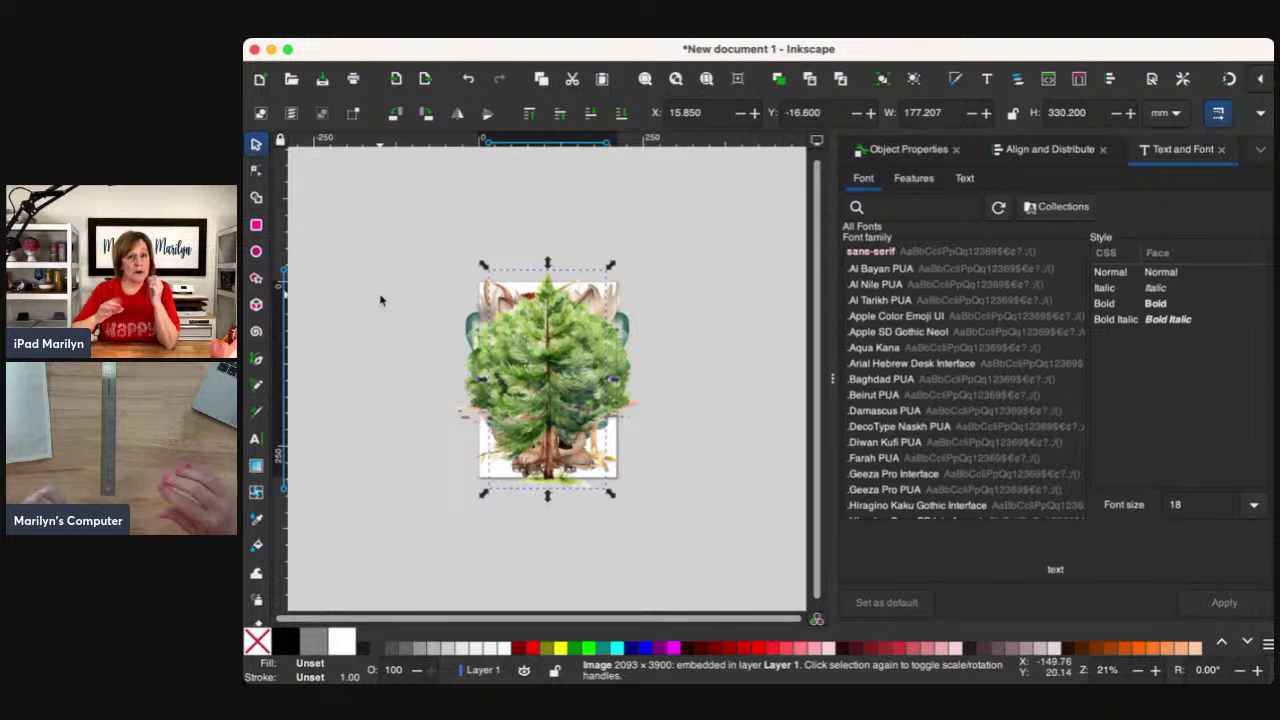
Scale all the imported images down together proportionally to about 152 × 170 mm and move the stack off the page to its left.
click(395, 234)
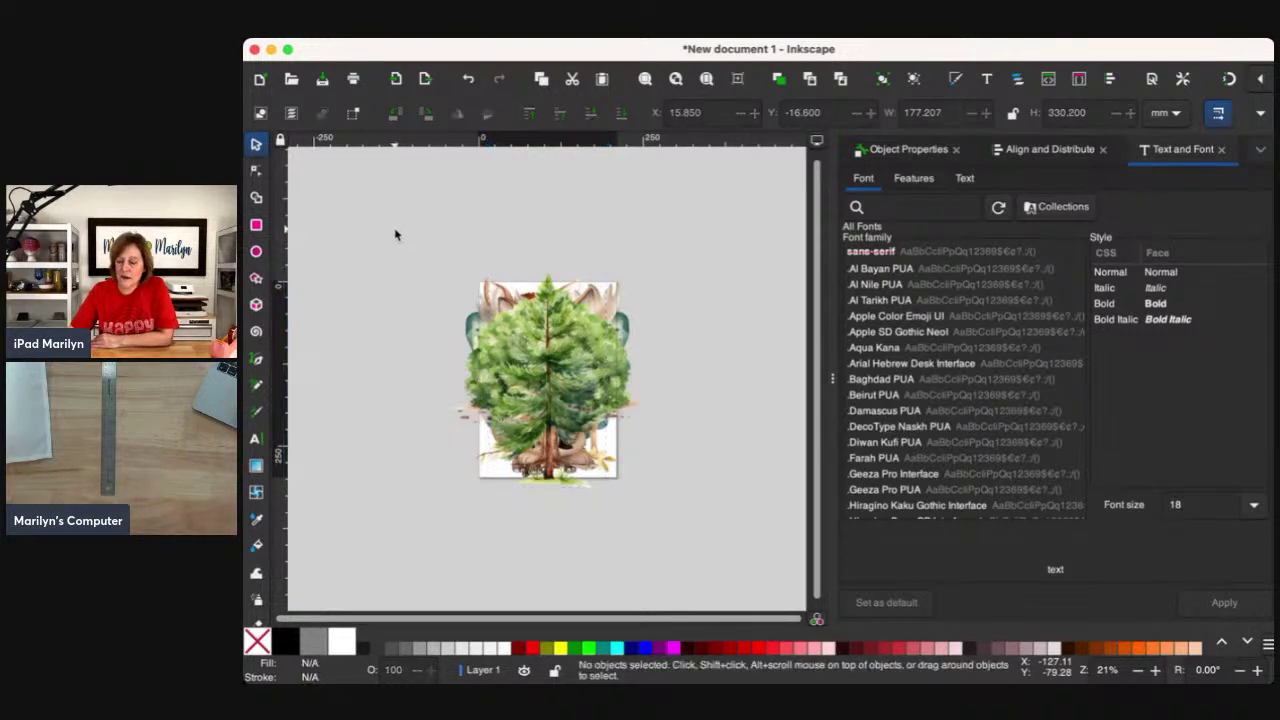
drag(392, 213, 720, 536)
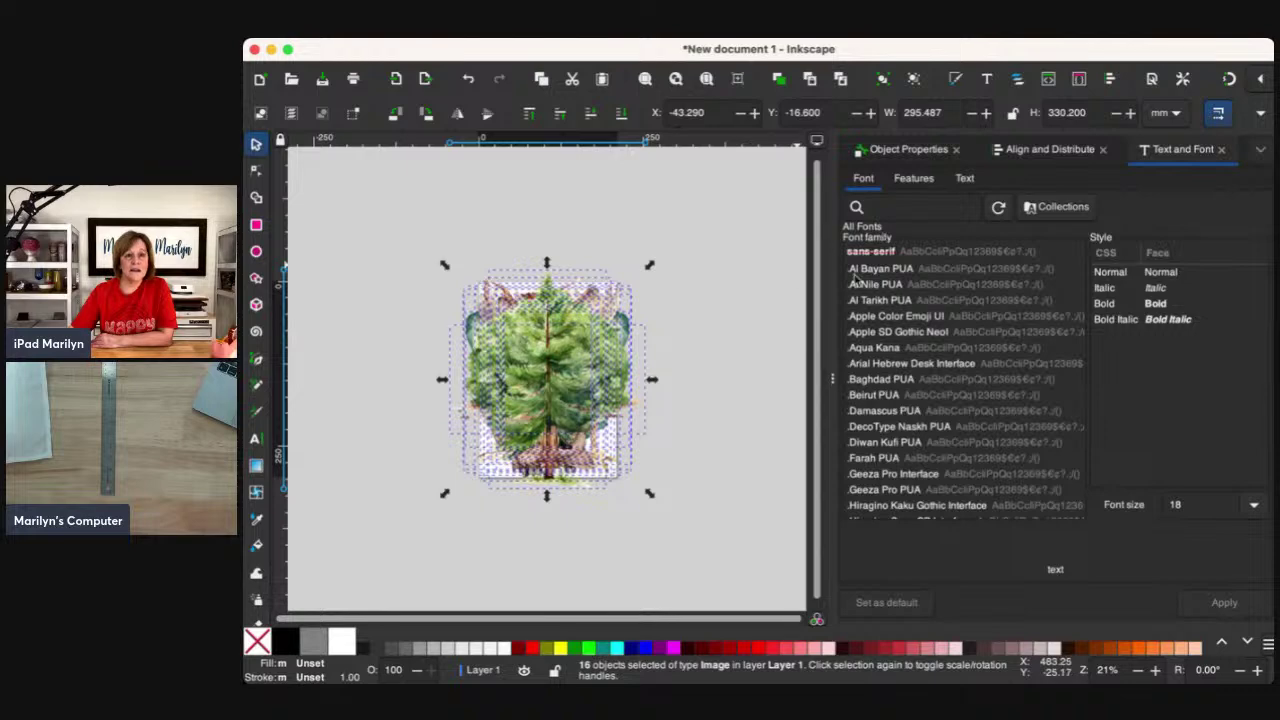
click(1013, 114)
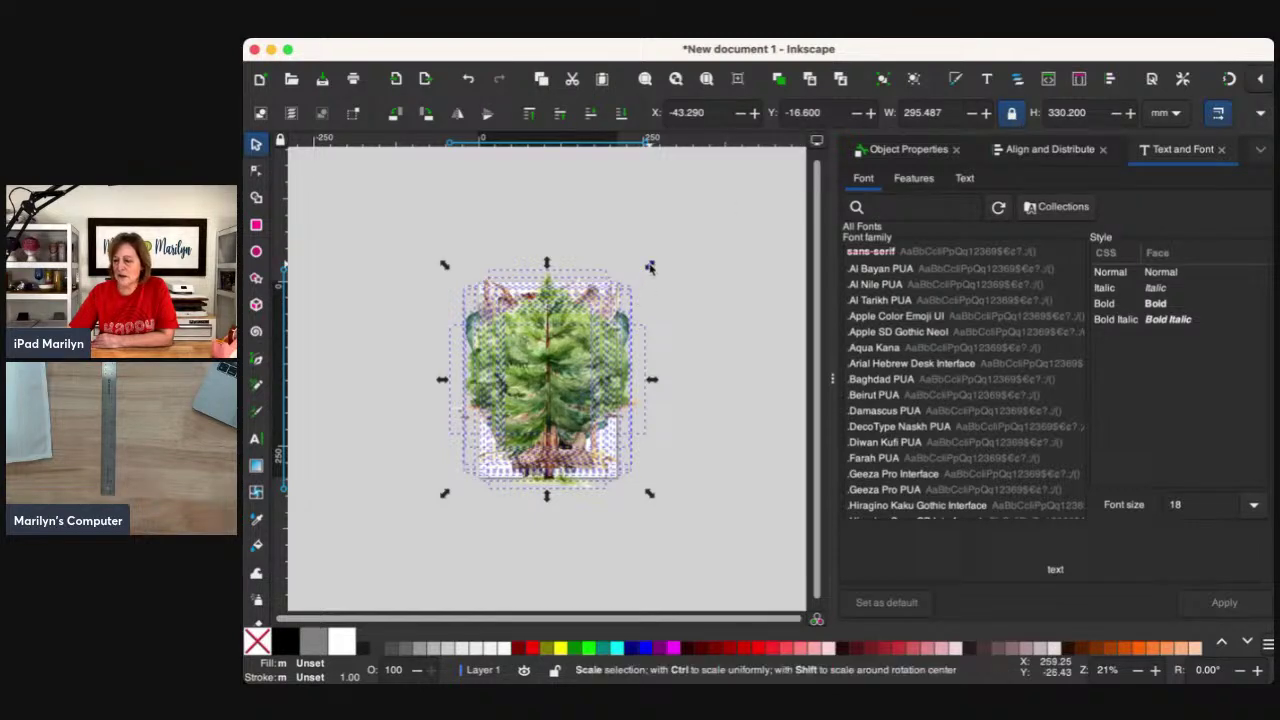
drag(650, 266, 556, 370)
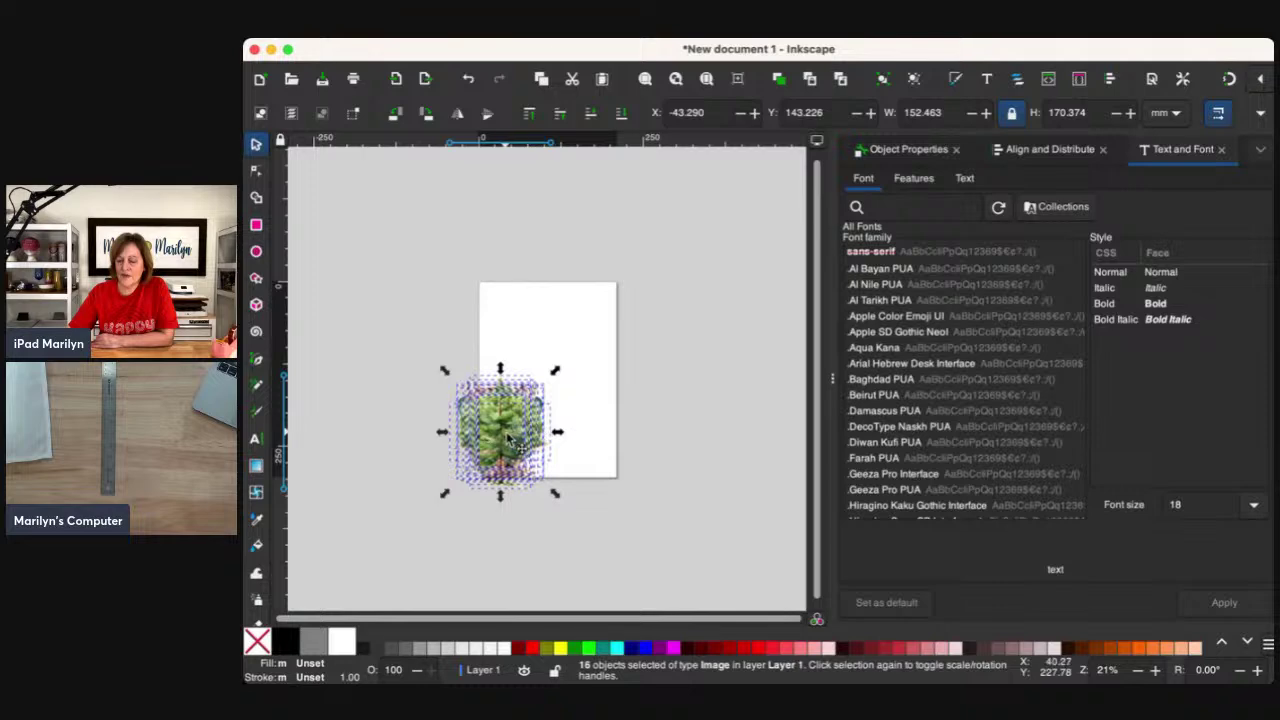
drag(503, 435, 385, 416)
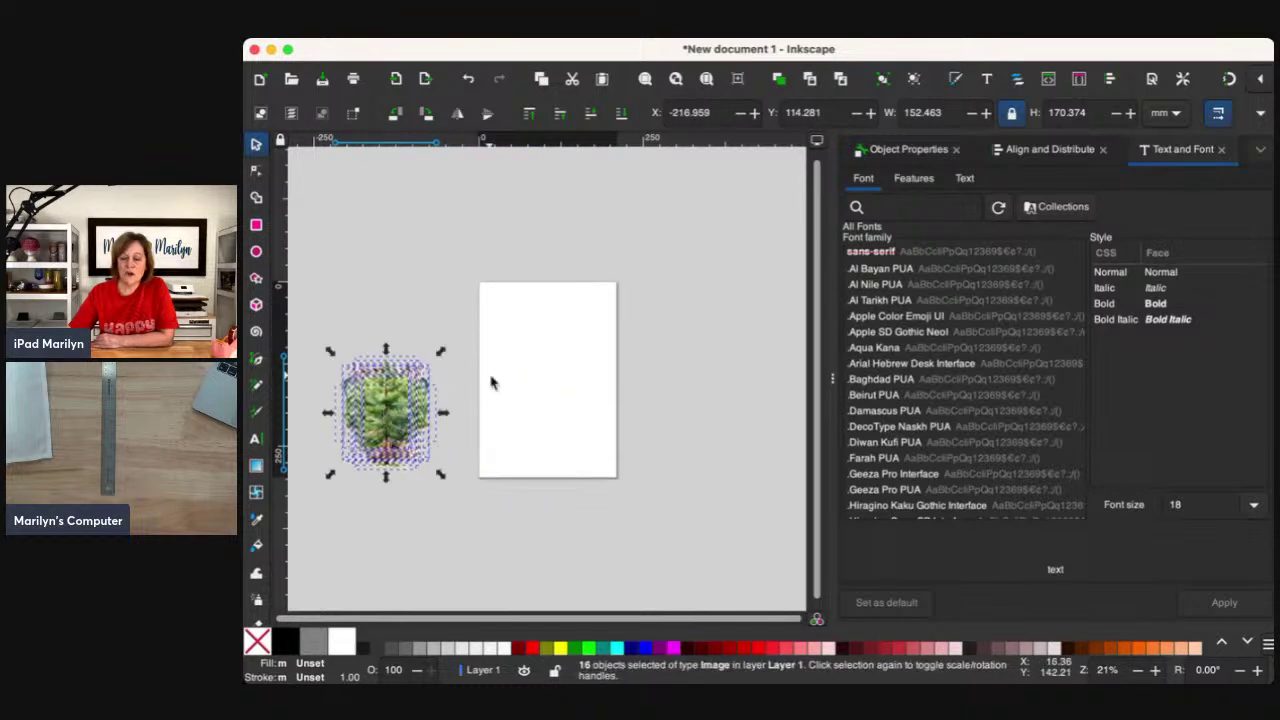
Change the document to a larger landscape page with inches as the display unit.
click(522, 382)
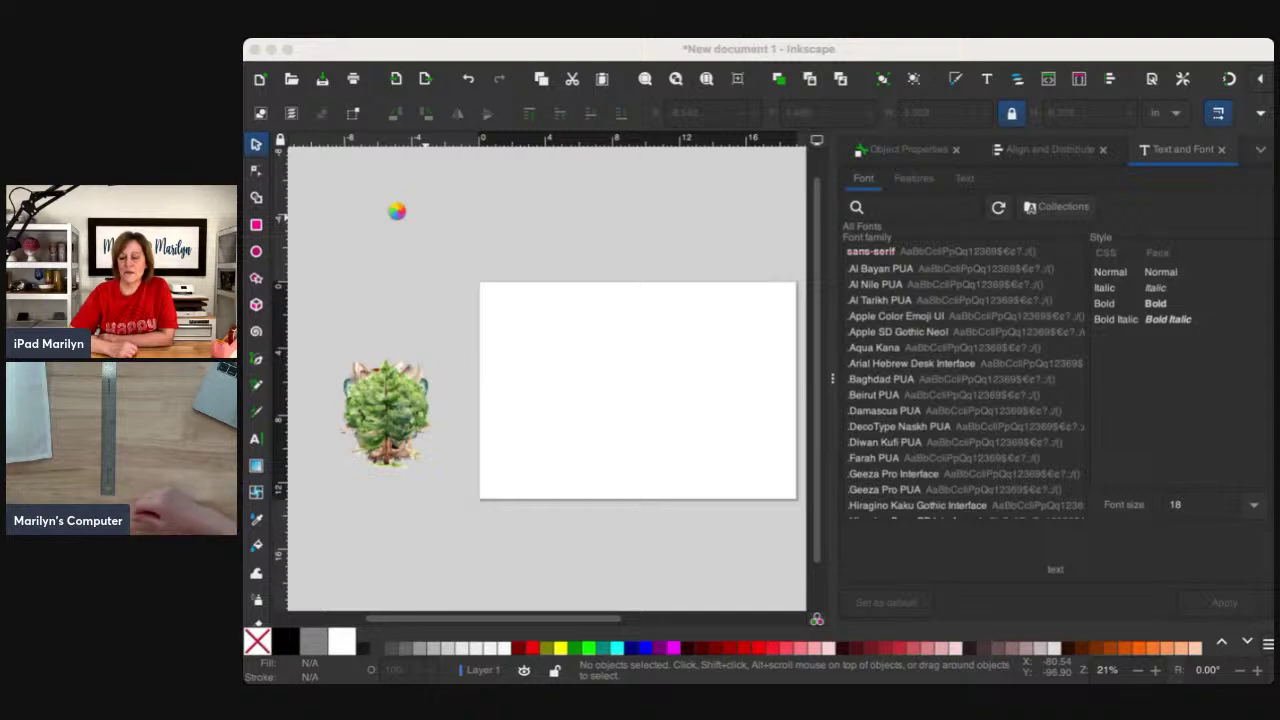
click(749, 221)
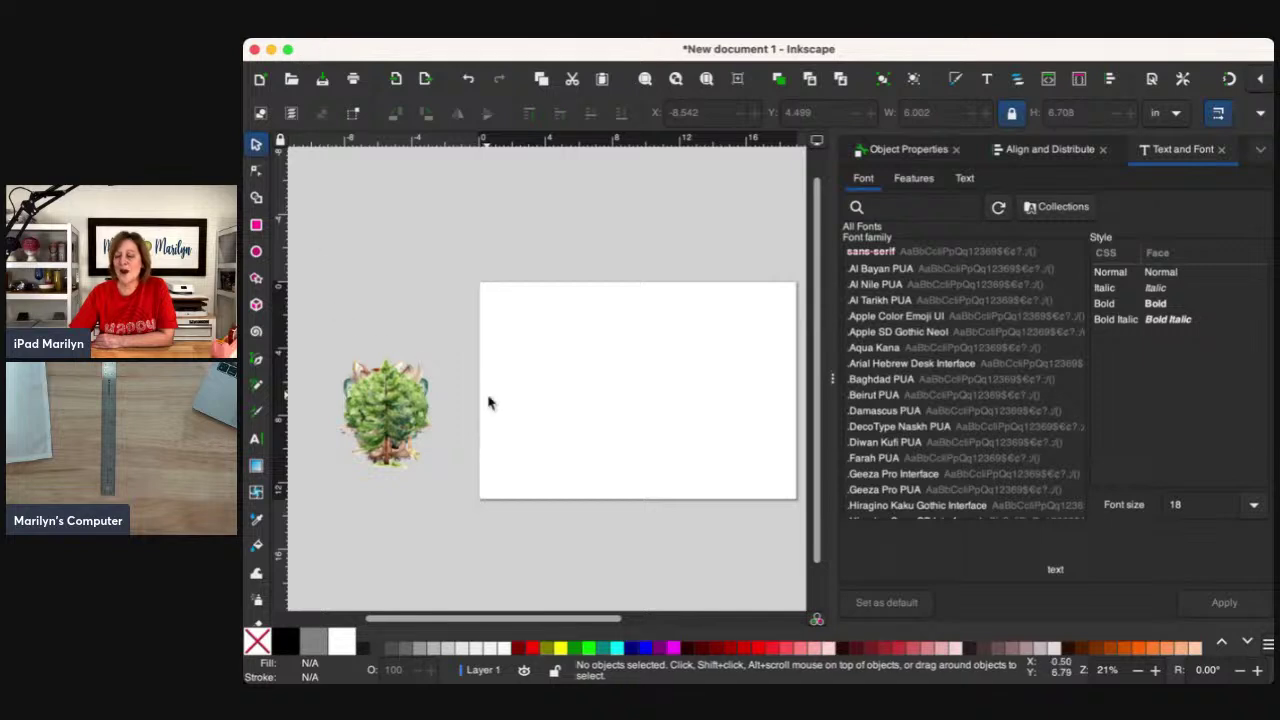
Draw a dark red rectangle about 14.6 × 8.2 in on the page.
scroll(555, 405, right, 4)
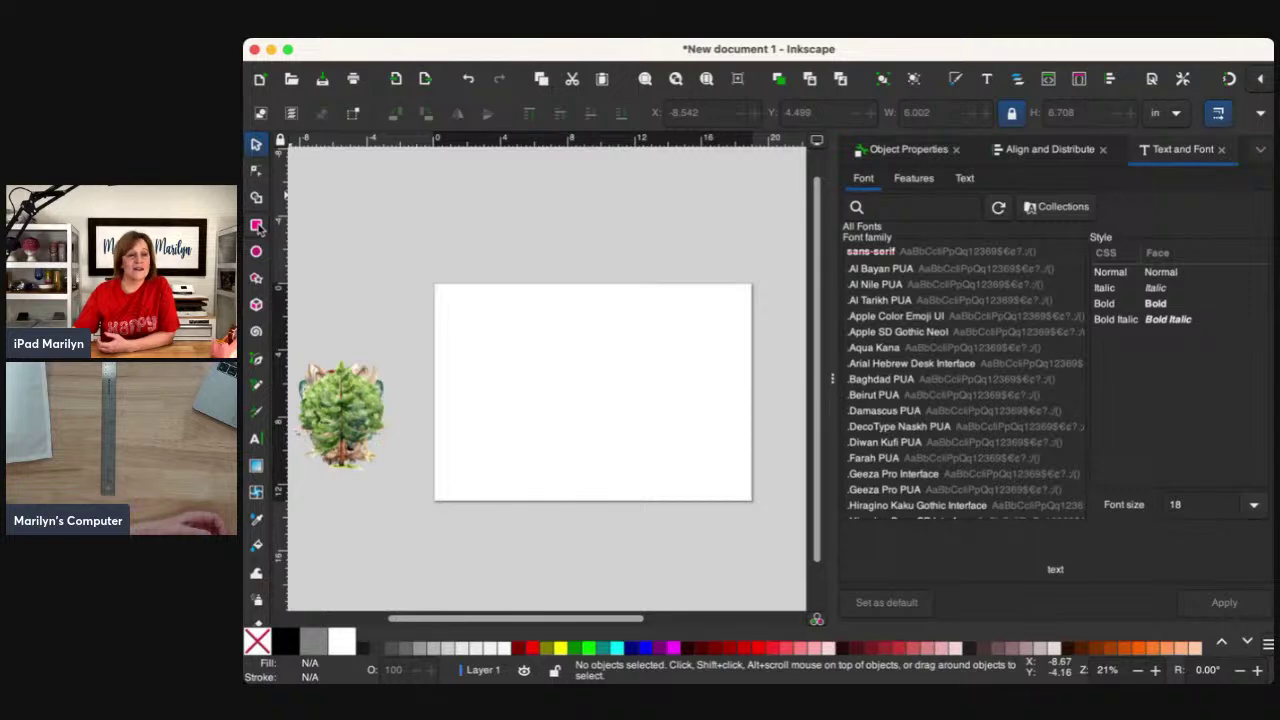
click(256, 225)
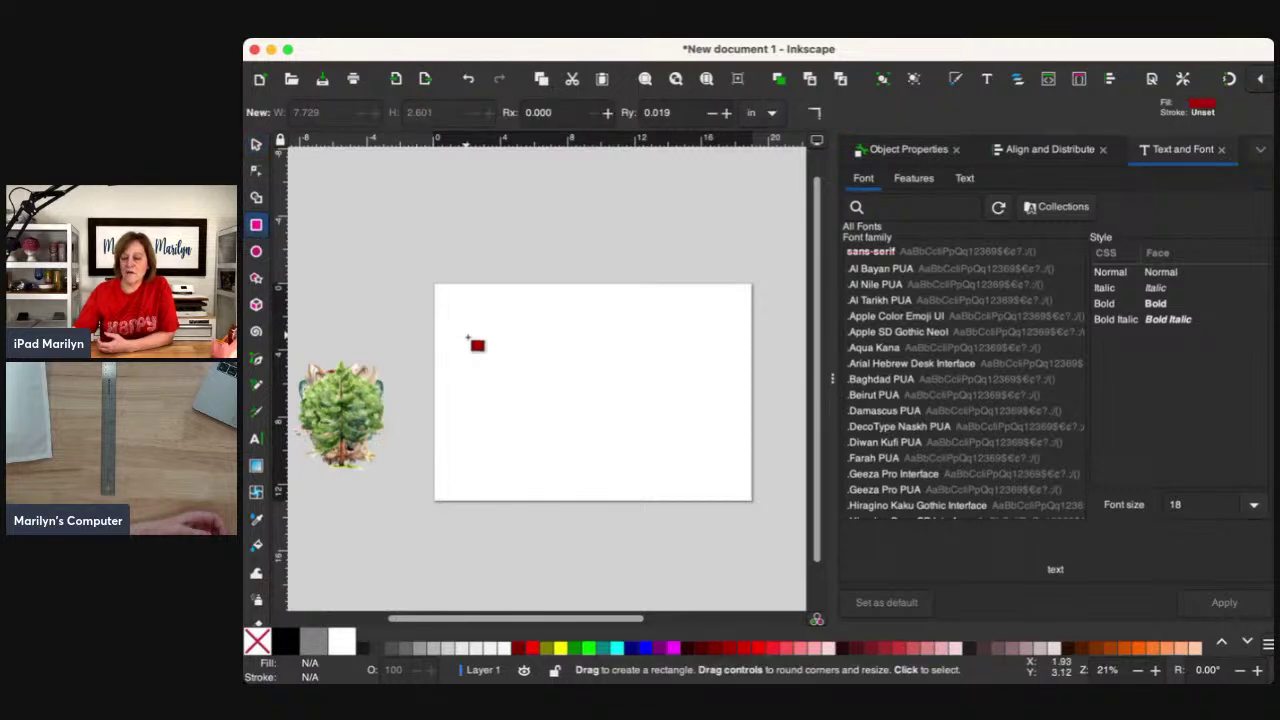
drag(467, 336, 711, 471)
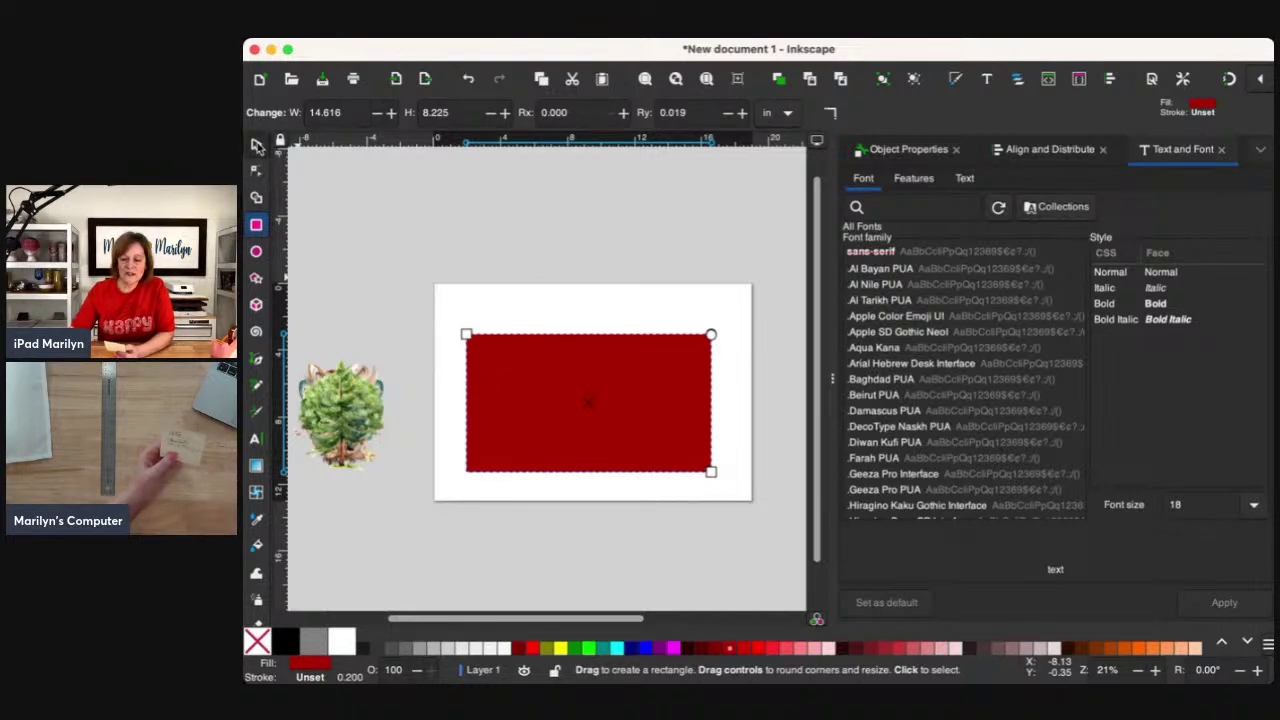
Set the red rectangle's width to 15.4 in with its proportions locked.
click(257, 145)
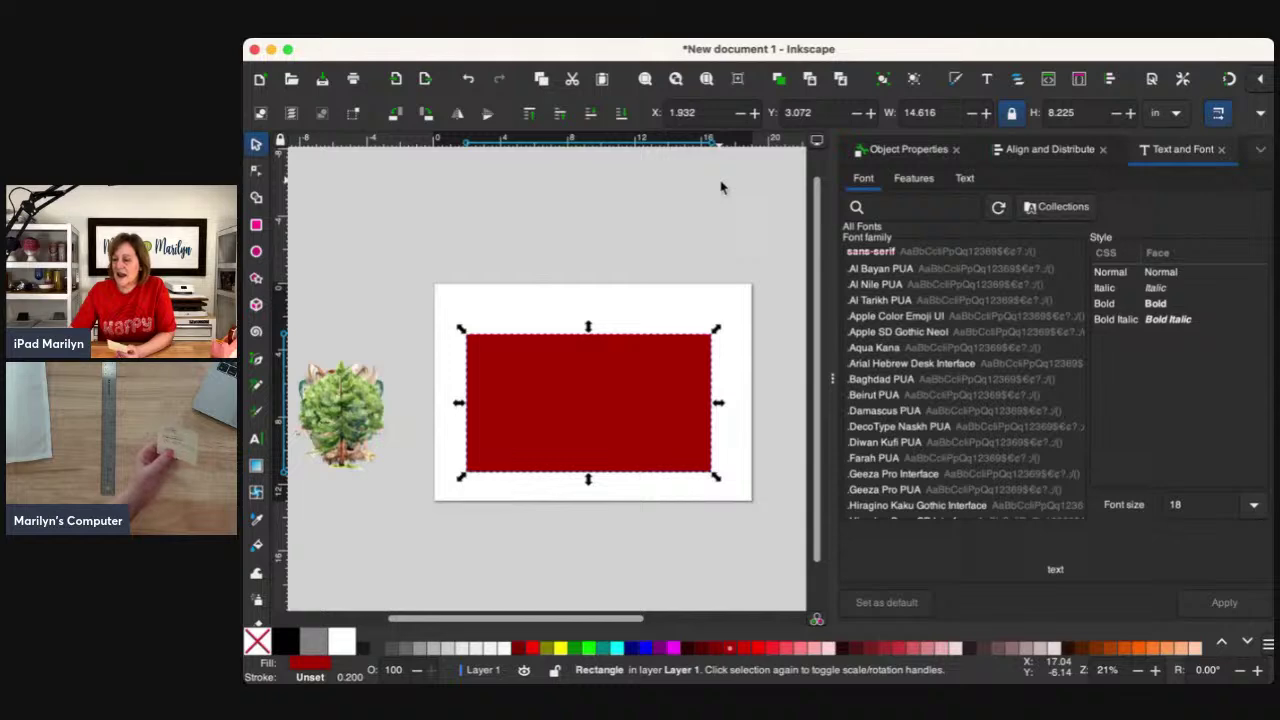
click(945, 115)
key(BackSpace)
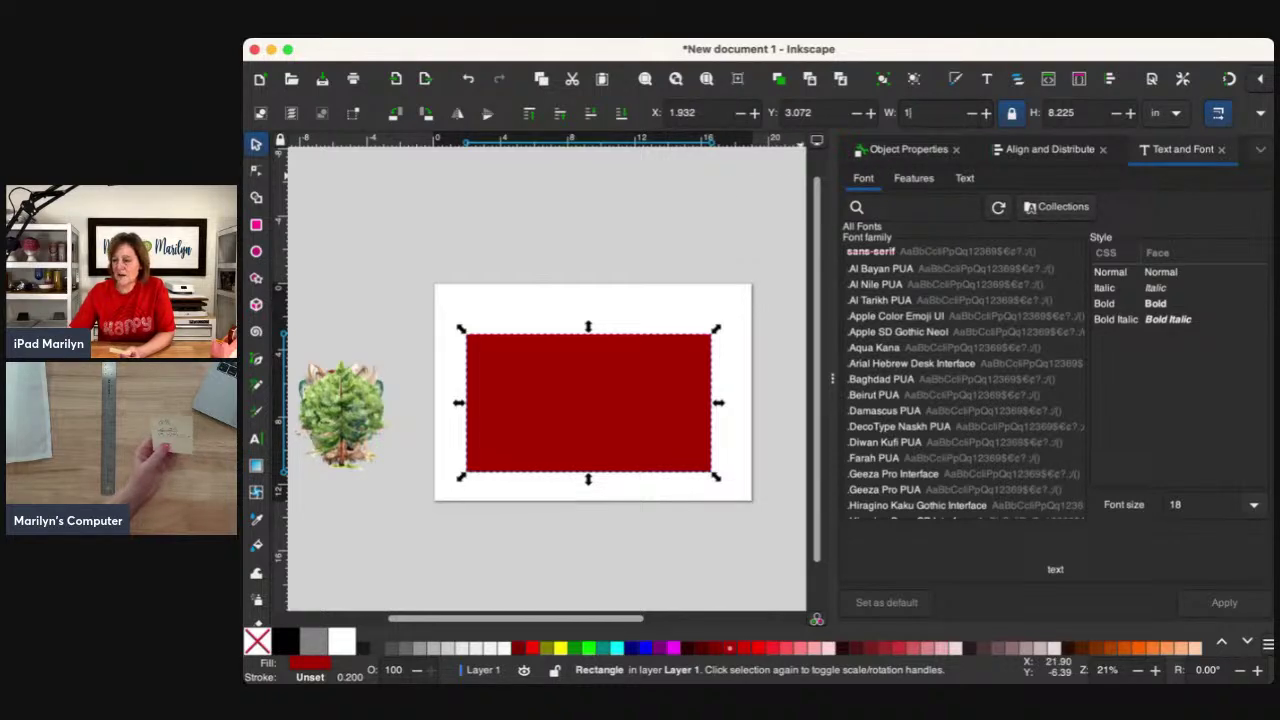
text(1)
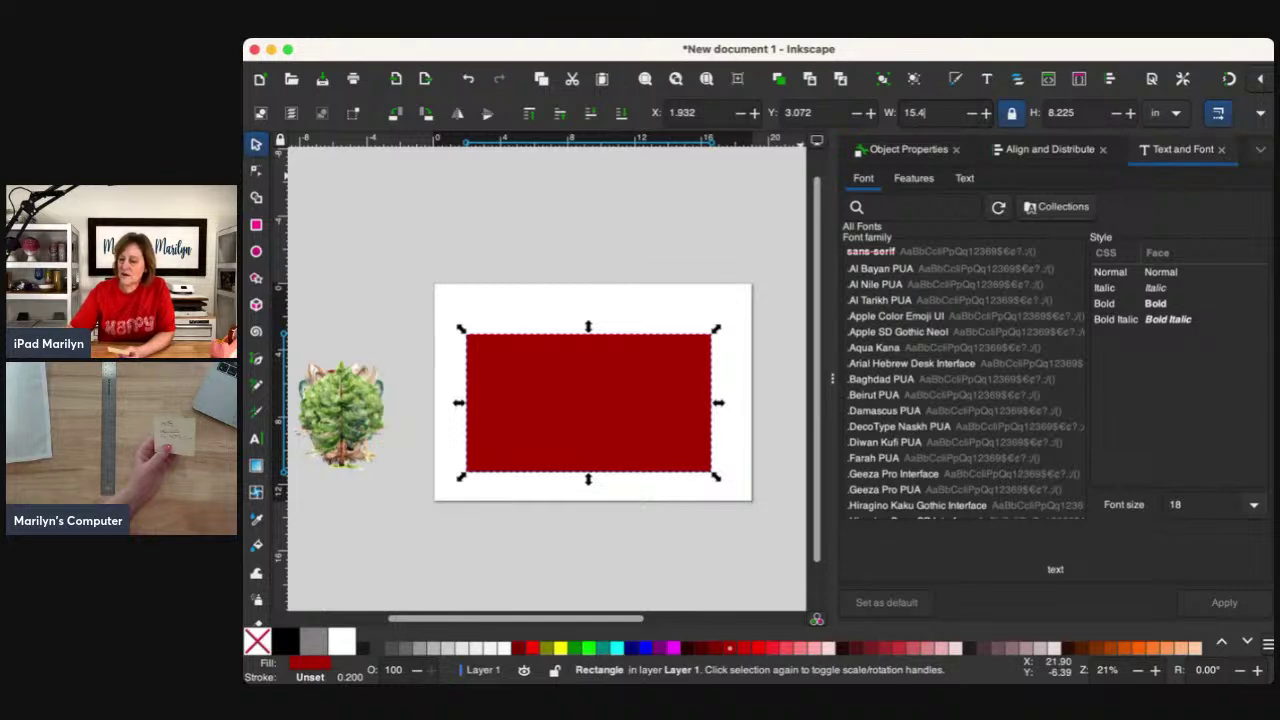
text(5.4)
key(Return)
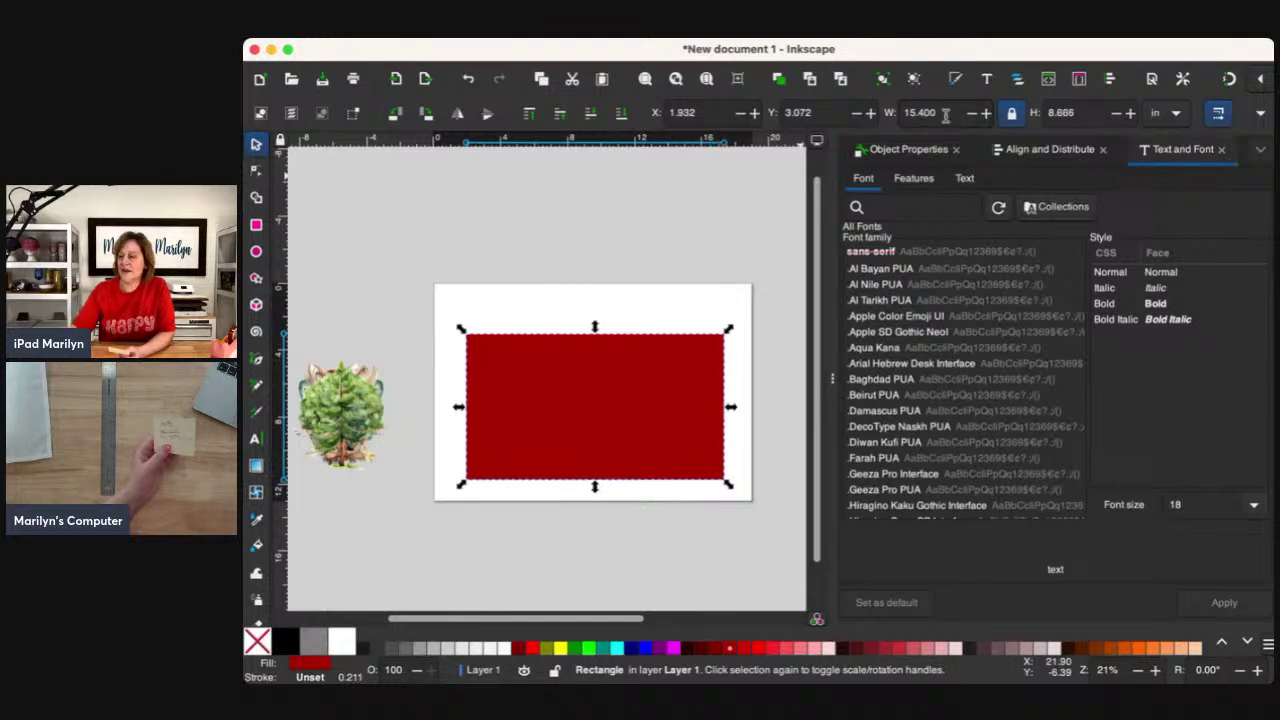
Set the rectangle's height to 12 in independently of its width and move it up inside the page.
click(1012, 113)
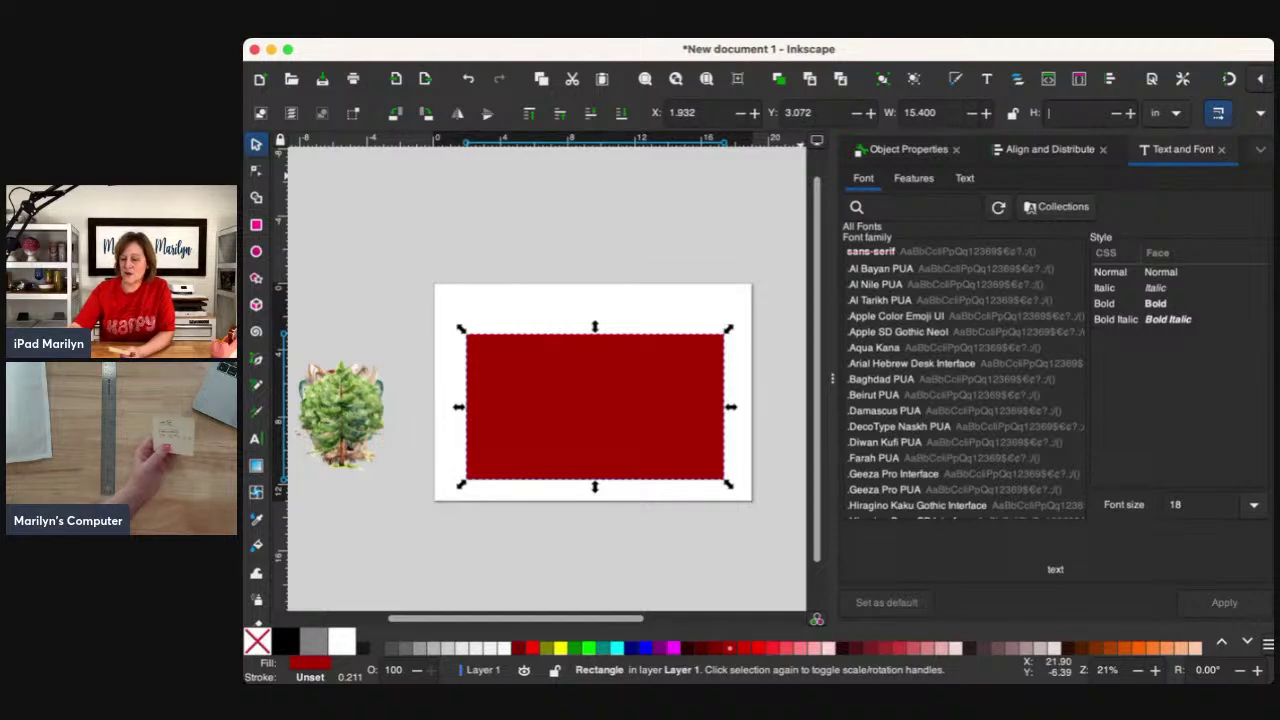
text(12)
key(Return)
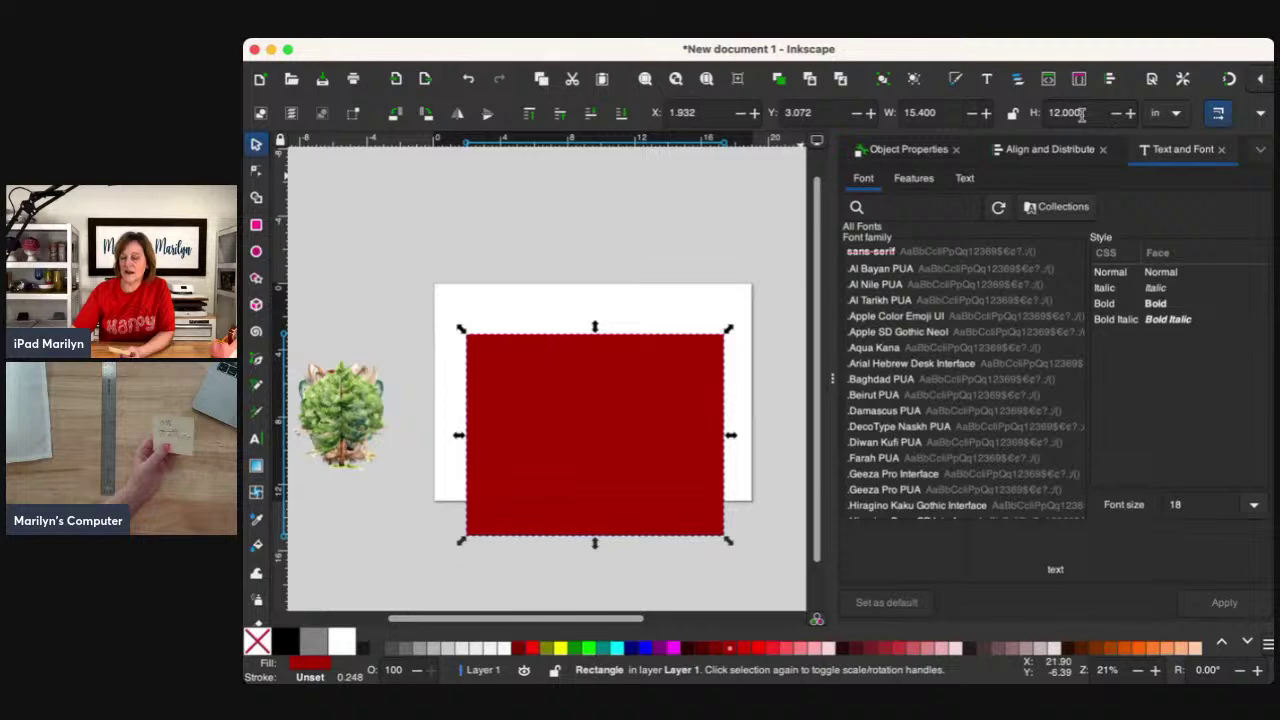
drag(594, 440, 593, 386)
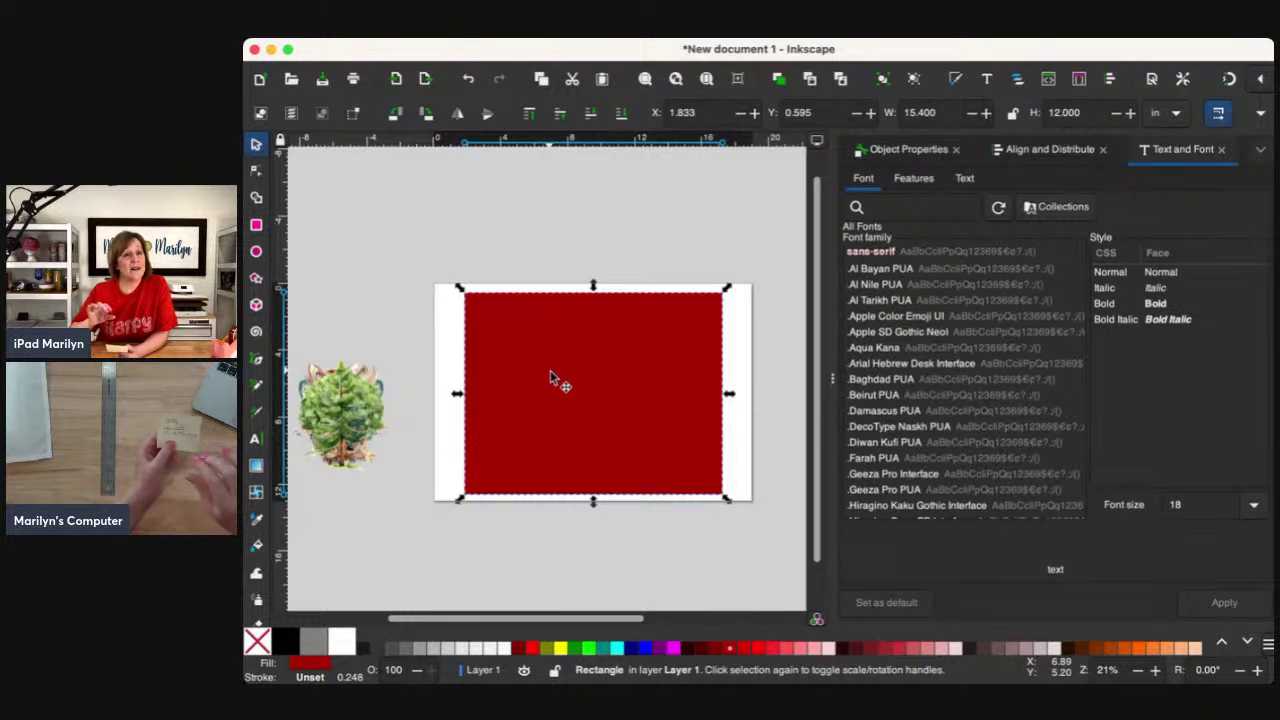
Paste the copied polka-dot background image into the document.
click(412, 216)
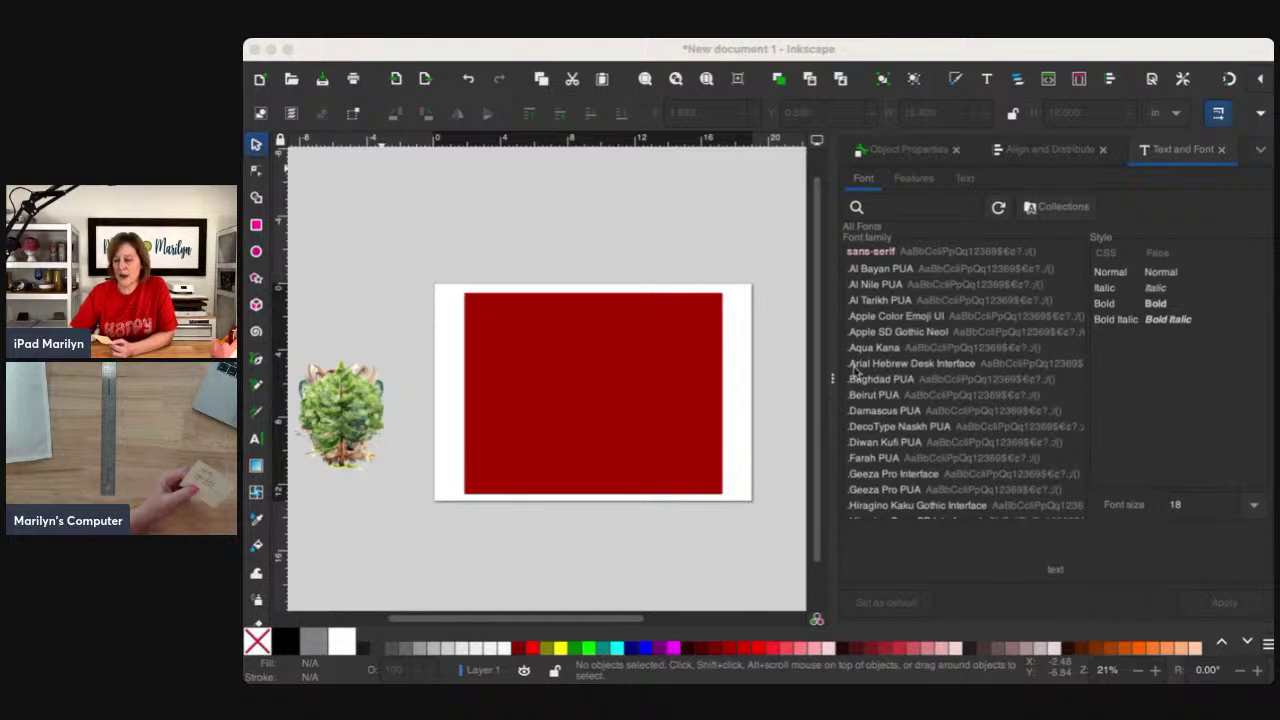
click(468, 243)
key(super+v)
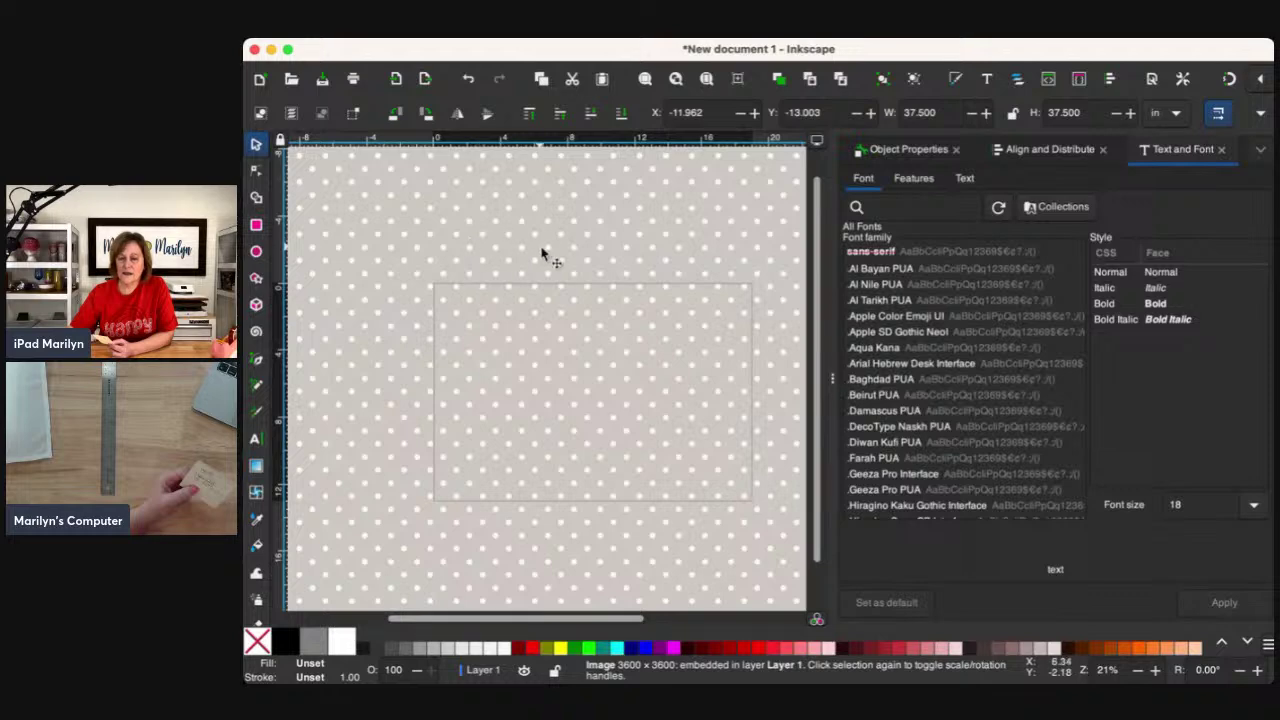
click(541, 255)
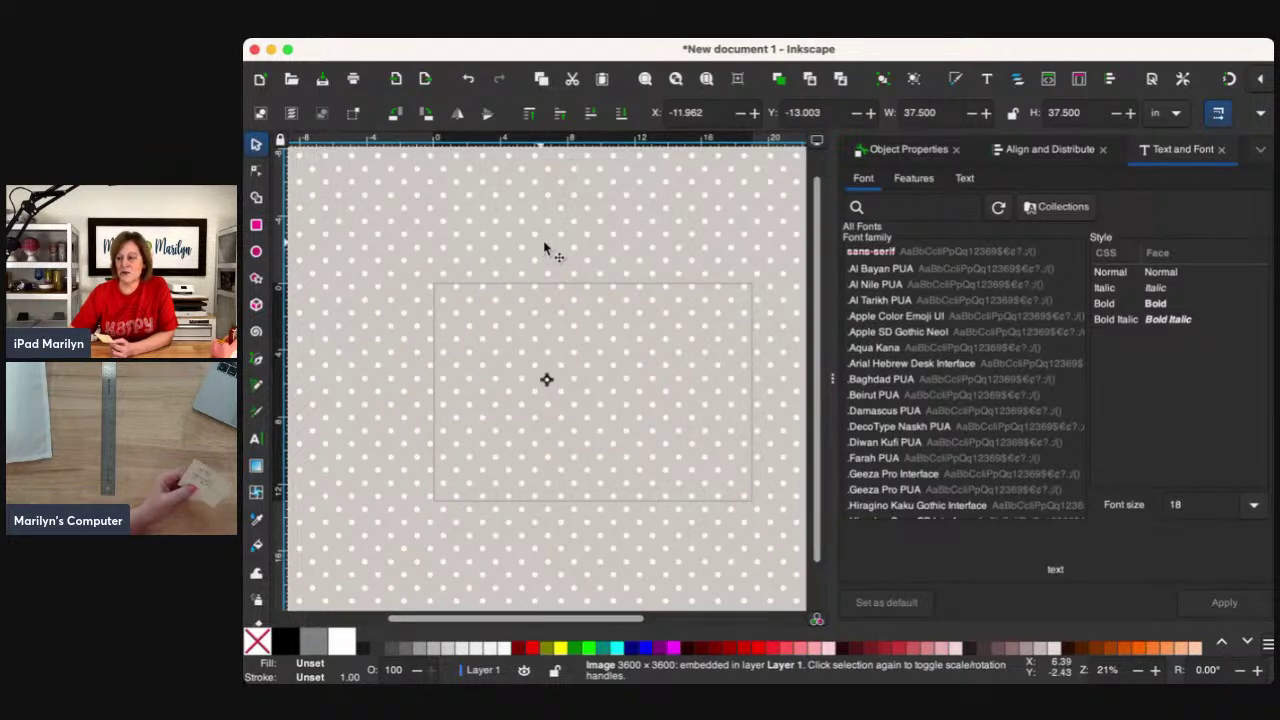
click(538, 203)
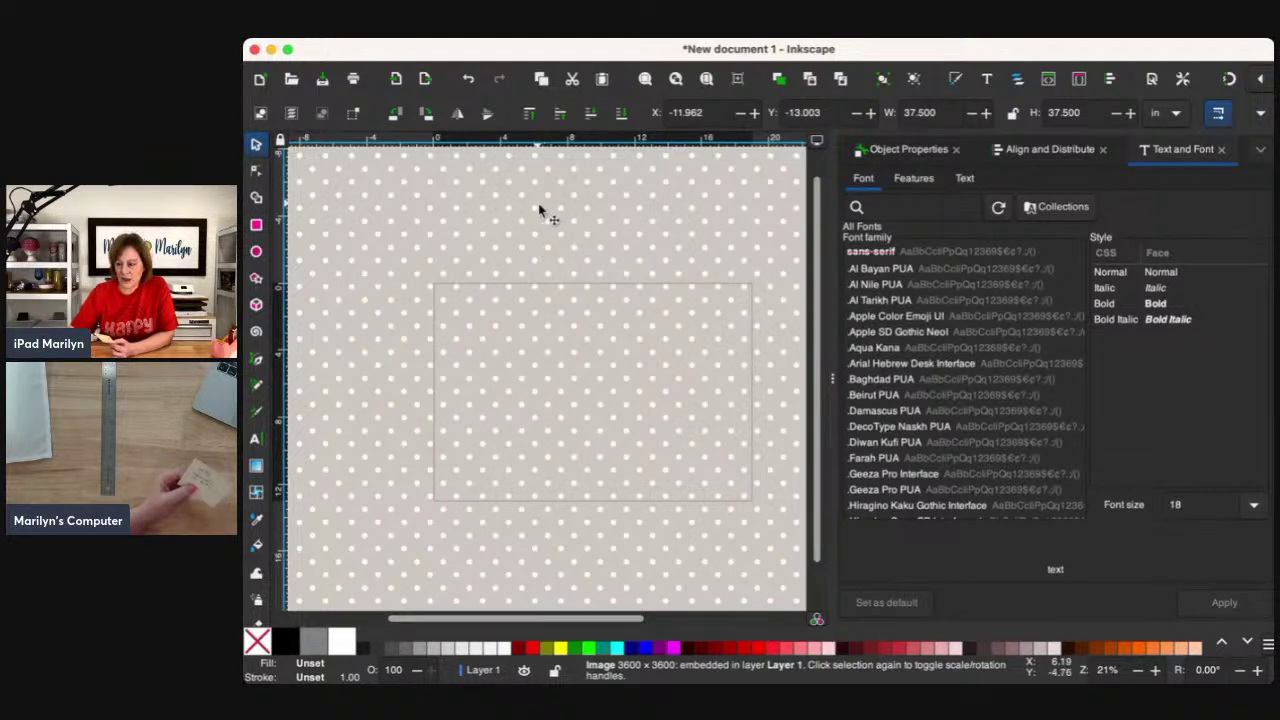
Scale the polka-dot image proportionally to a width of 15.4 in and move it over the red rectangle.
click(1012, 114)
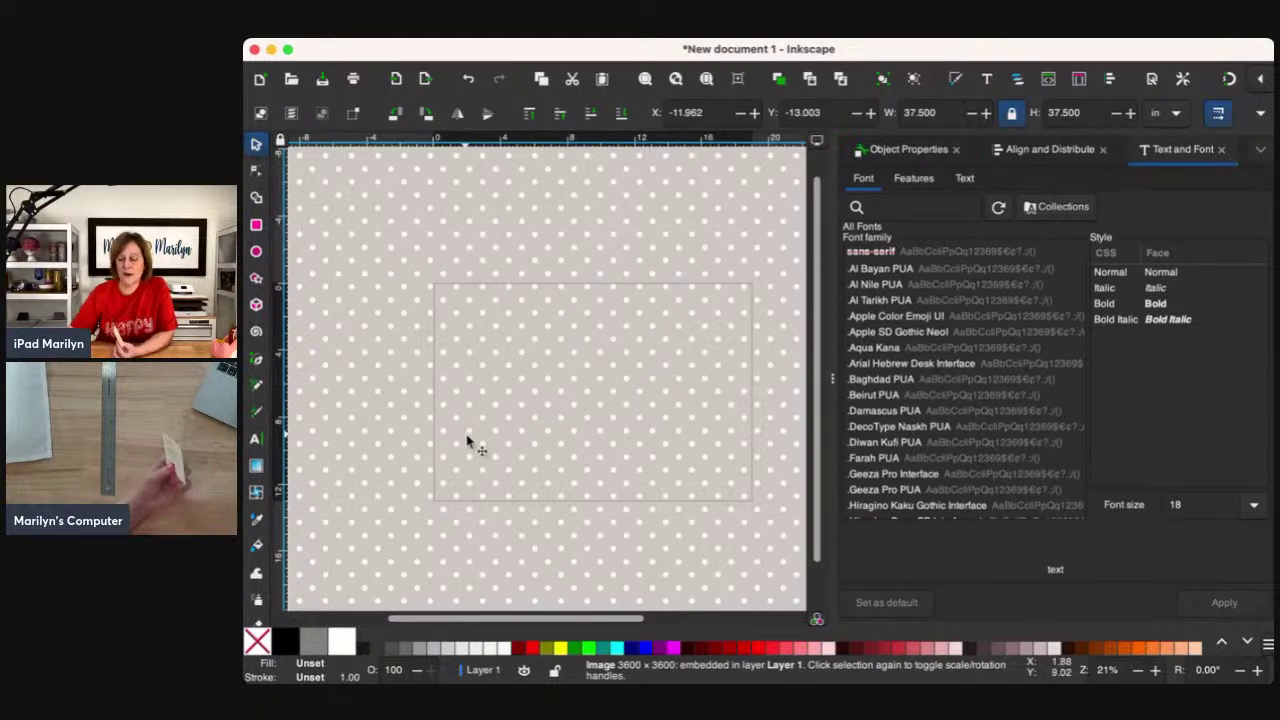
click(949, 112)
key(BackSpace)
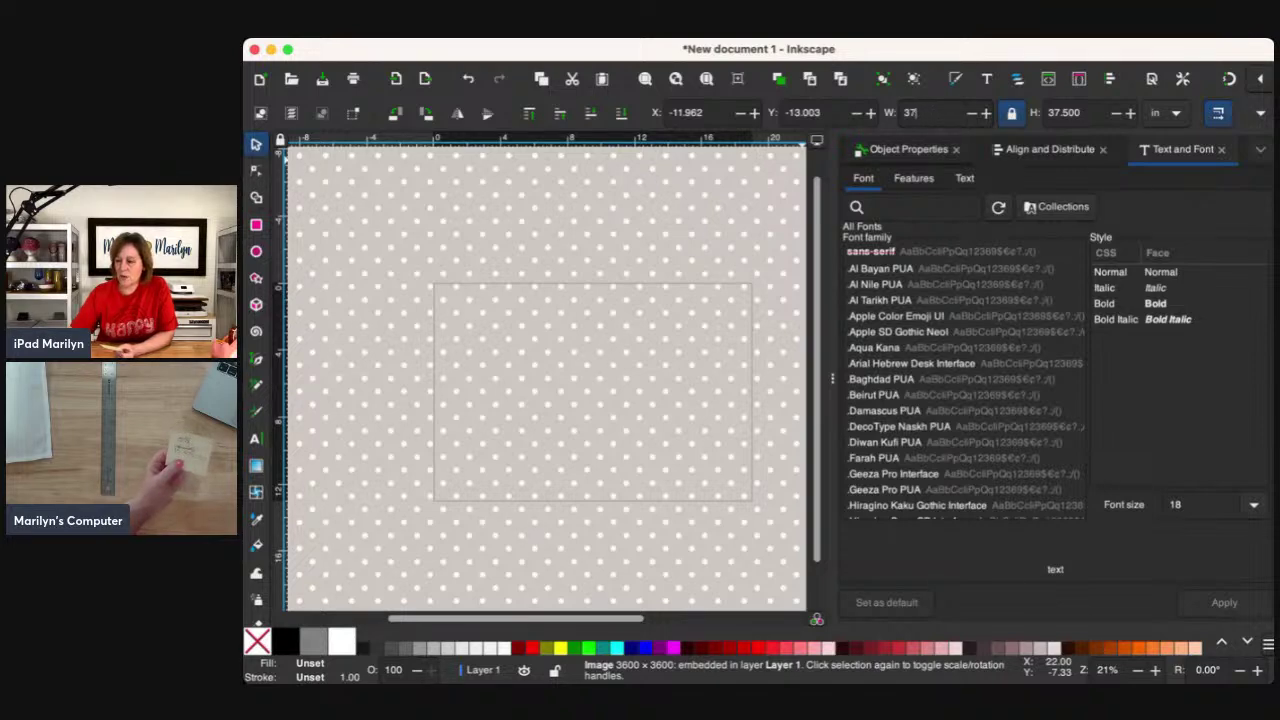
text(15.4)
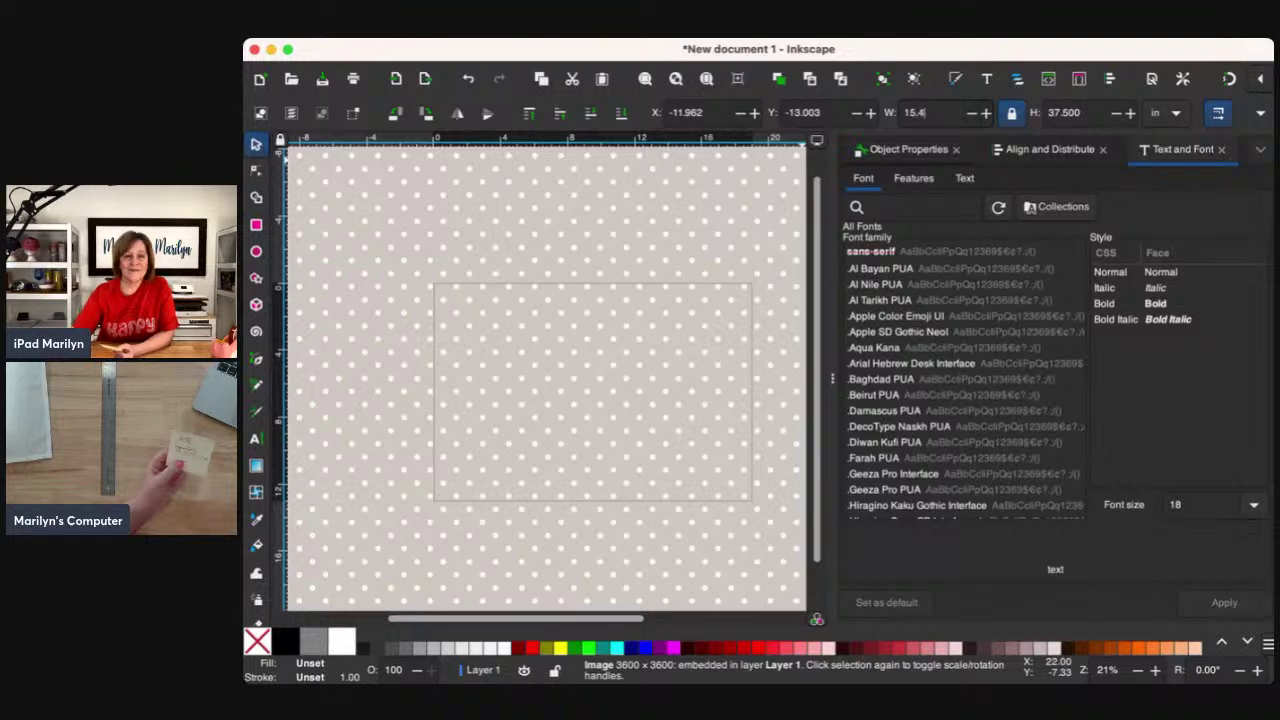
key(Return)
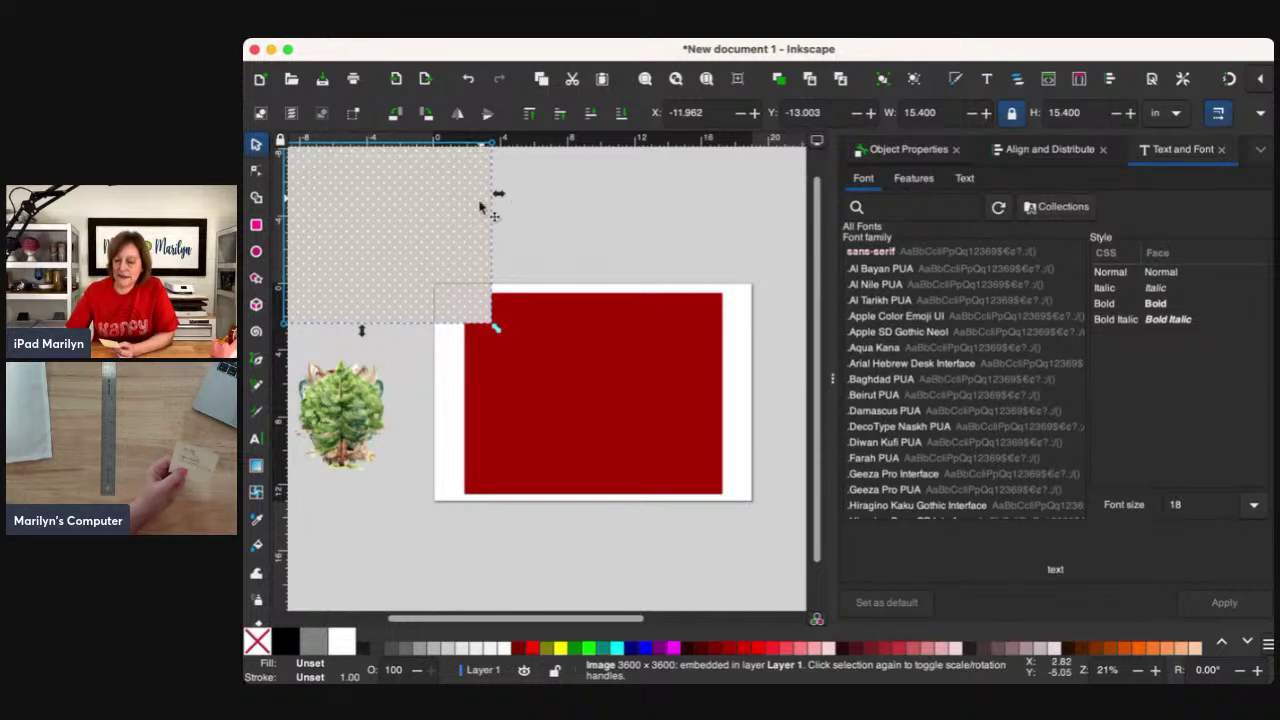
drag(478, 212, 700, 351)
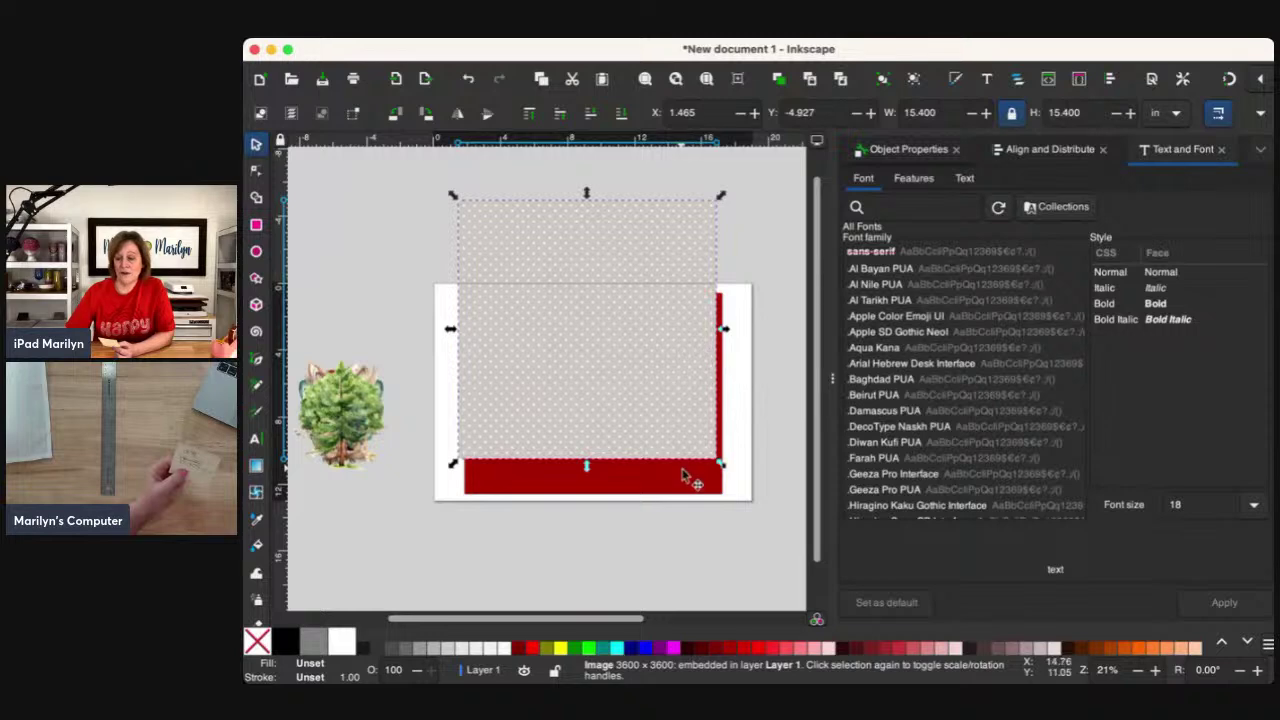
Raise the red rectangle above the polka-dot image and move it over the image's upper part.
click(682, 474)
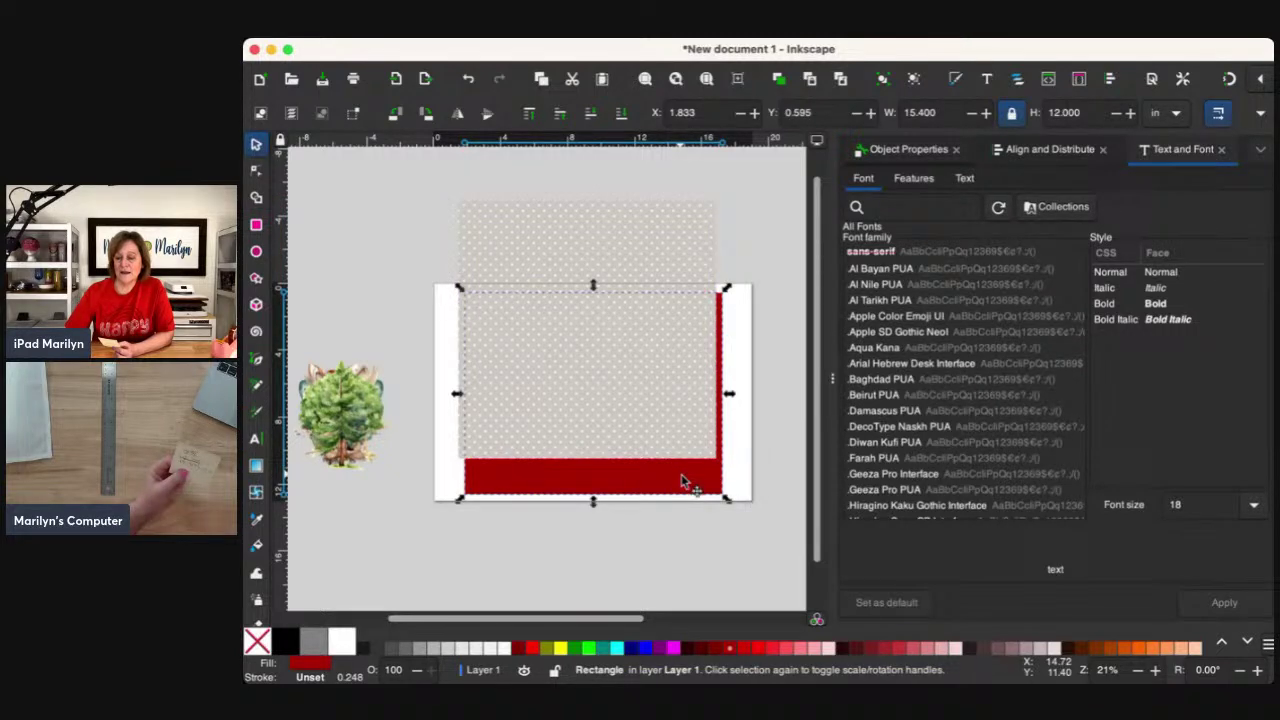
drag(681, 477, 681, 480)
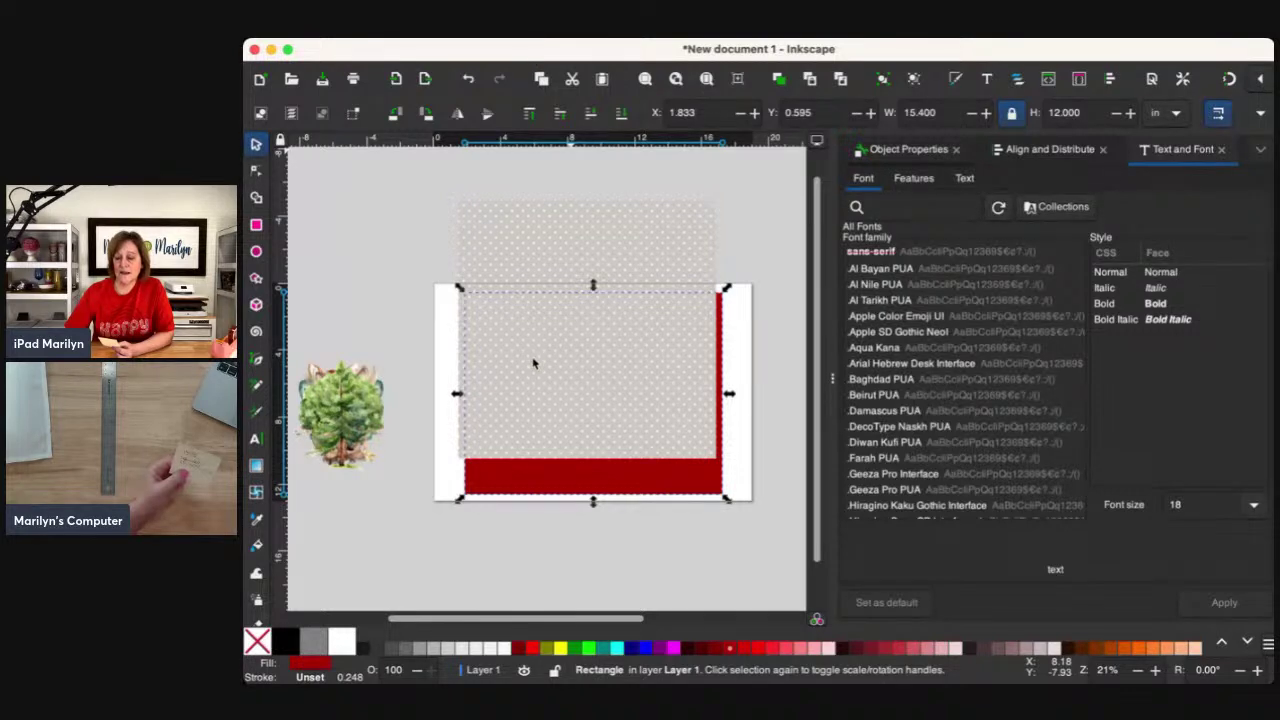
key(Home)
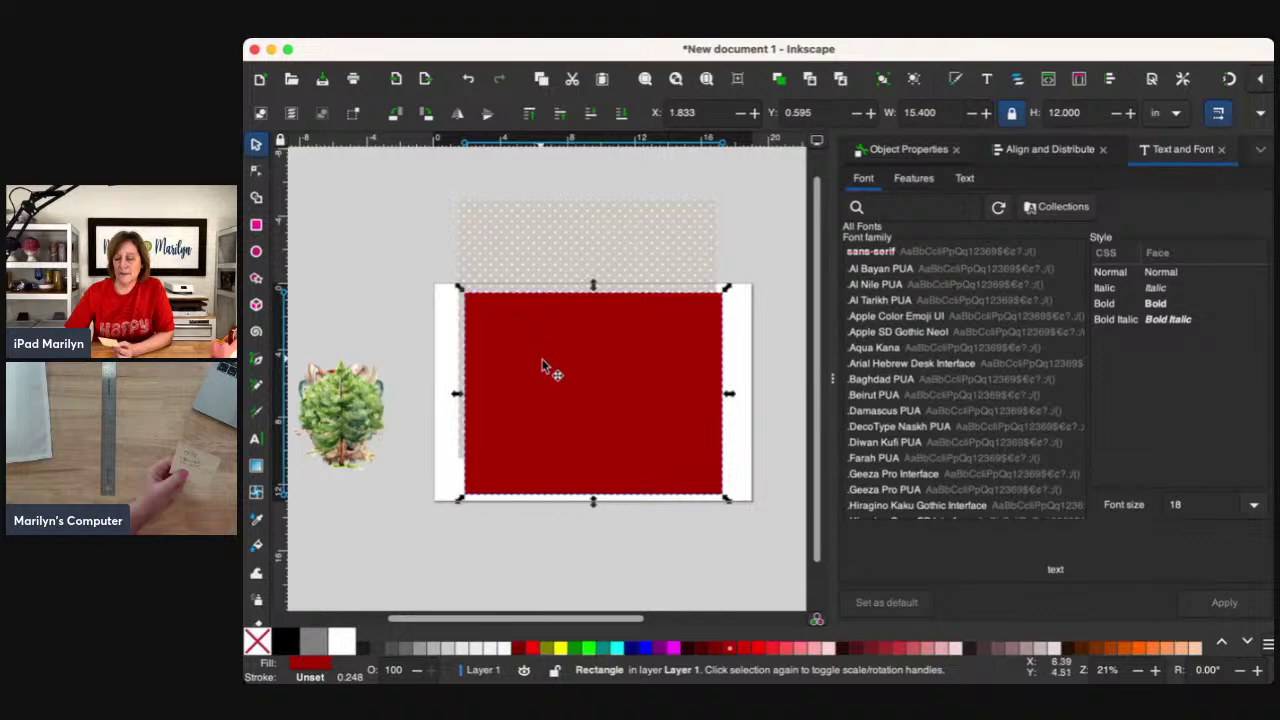
drag(571, 424, 563, 330)
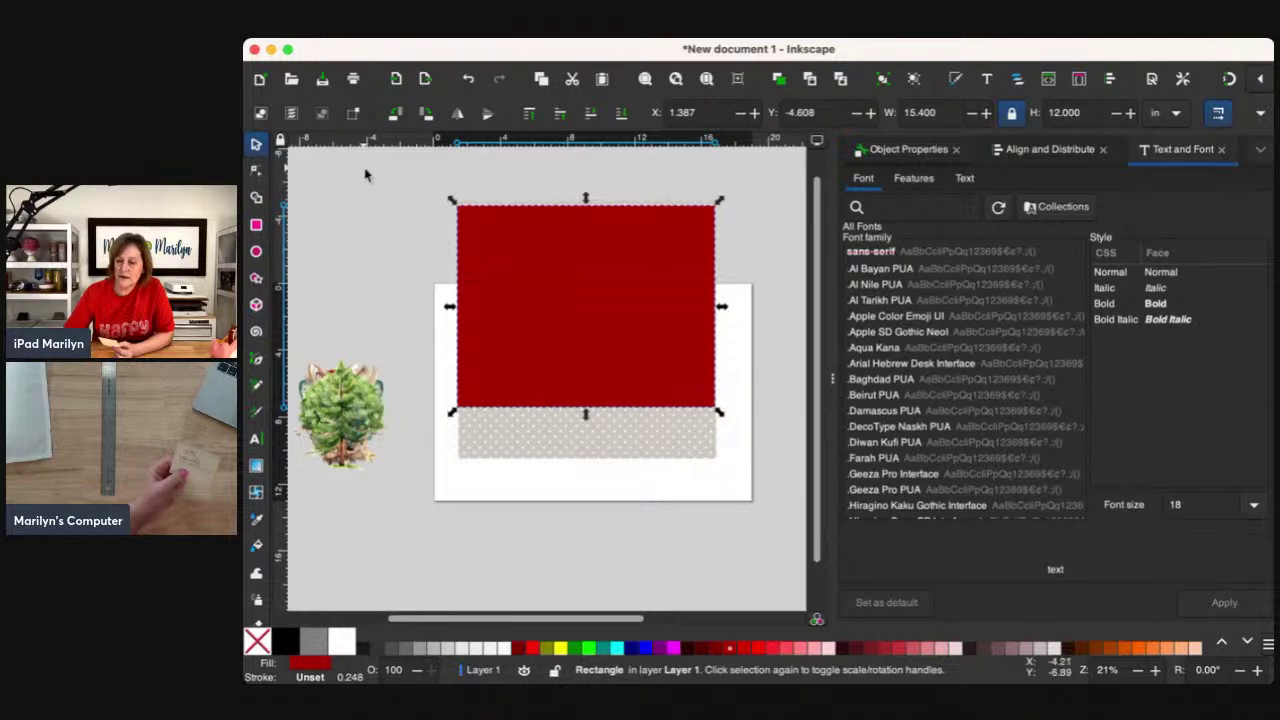
Center the red rectangle and the polka-dot image horizontally on each other and align their top edges.
drag(366, 174, 712, 486)
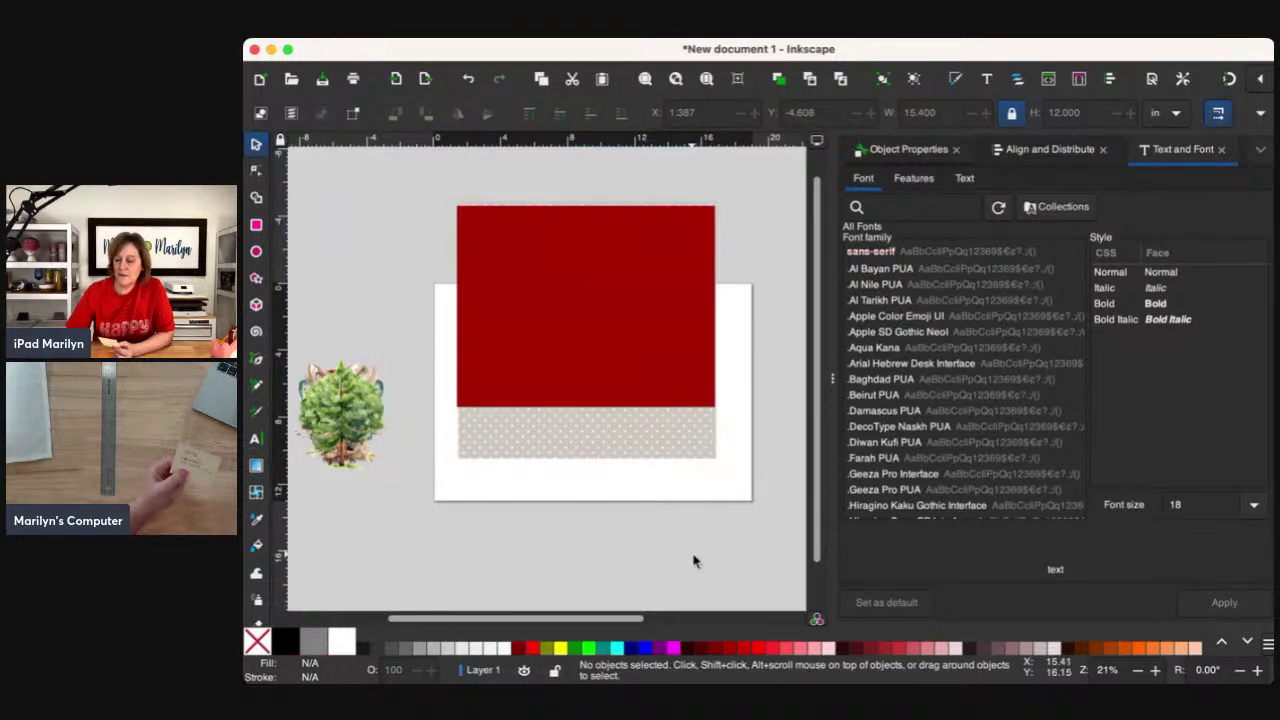
drag(432, 198, 786, 527)
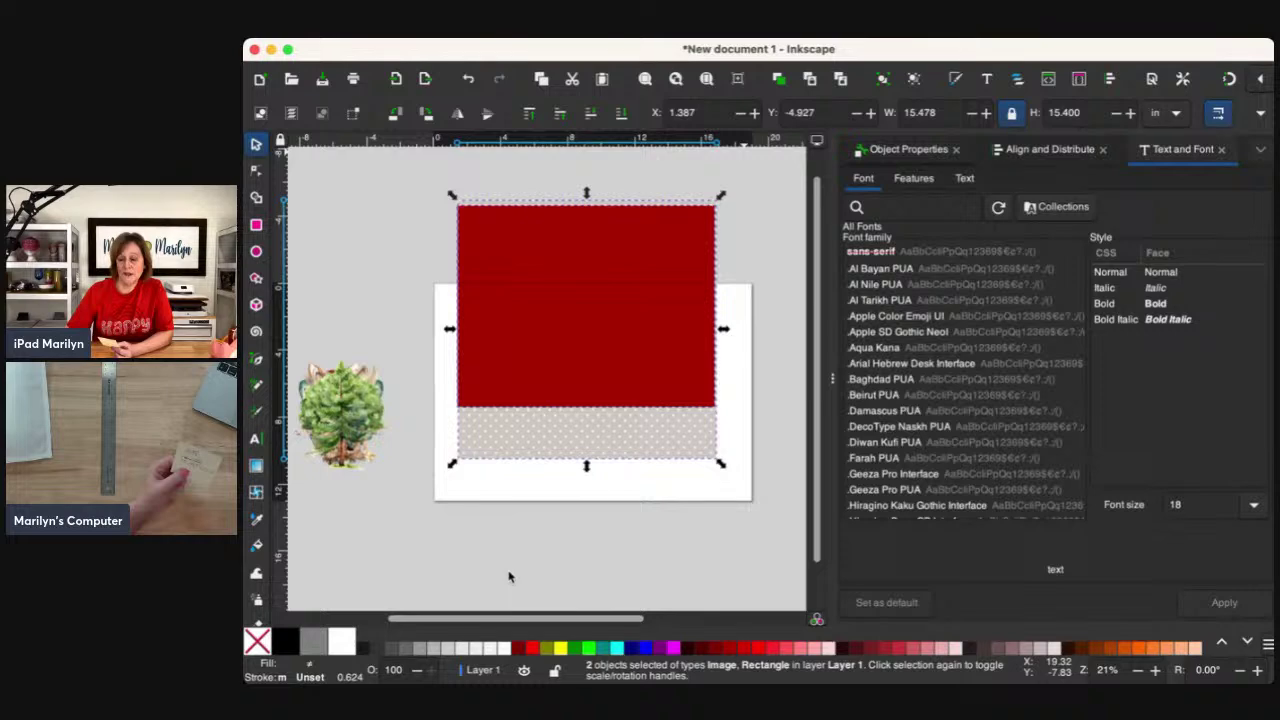
key(ctrl+shift+a)
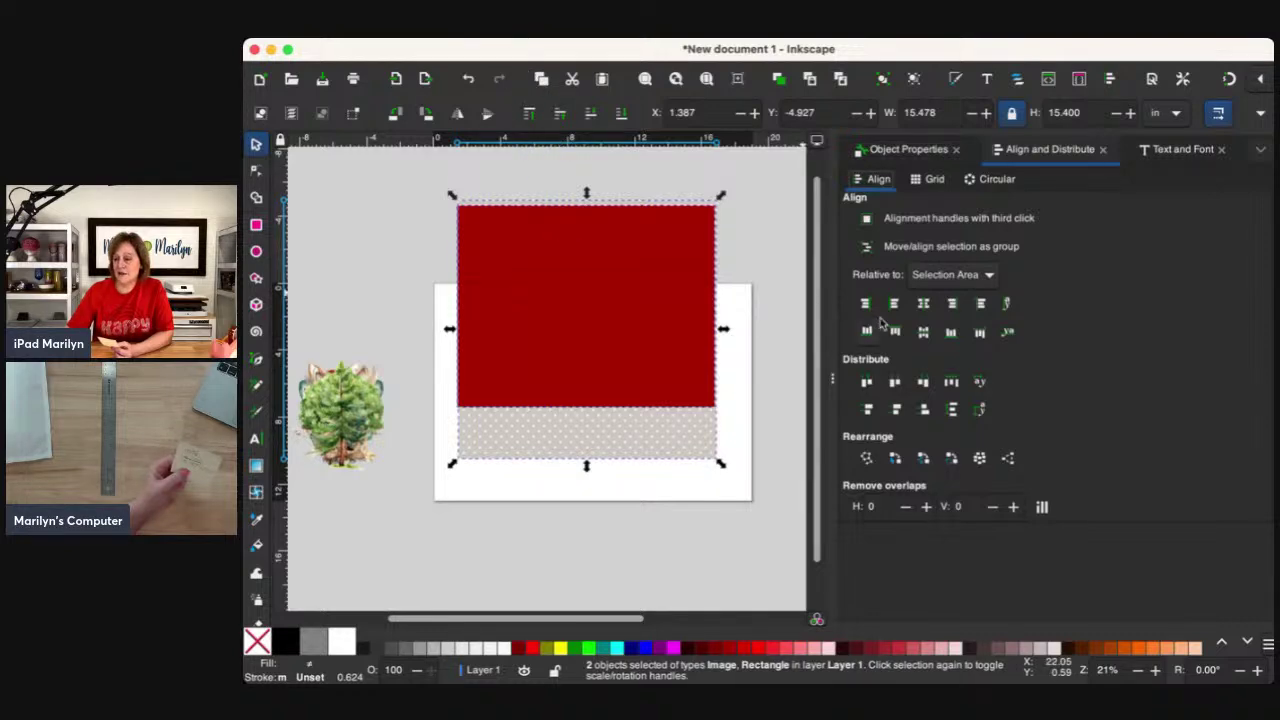
click(923, 306)
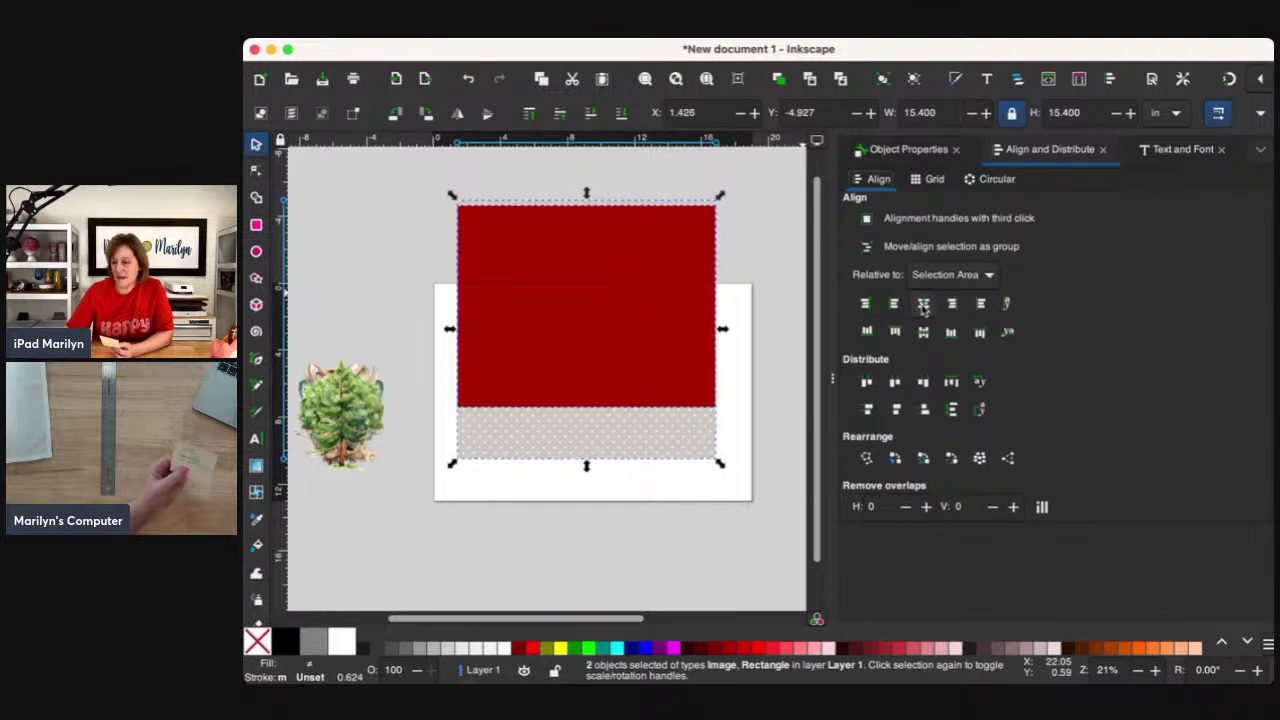
click(896, 334)
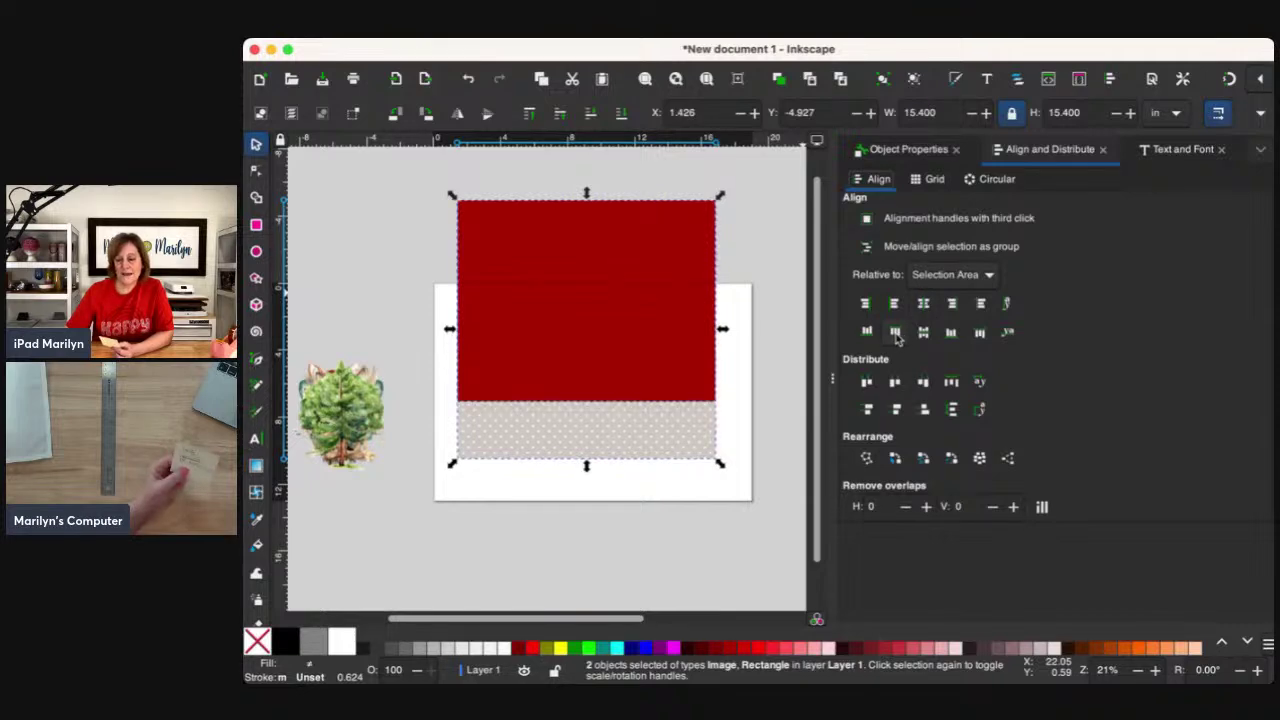
click(776, 424)
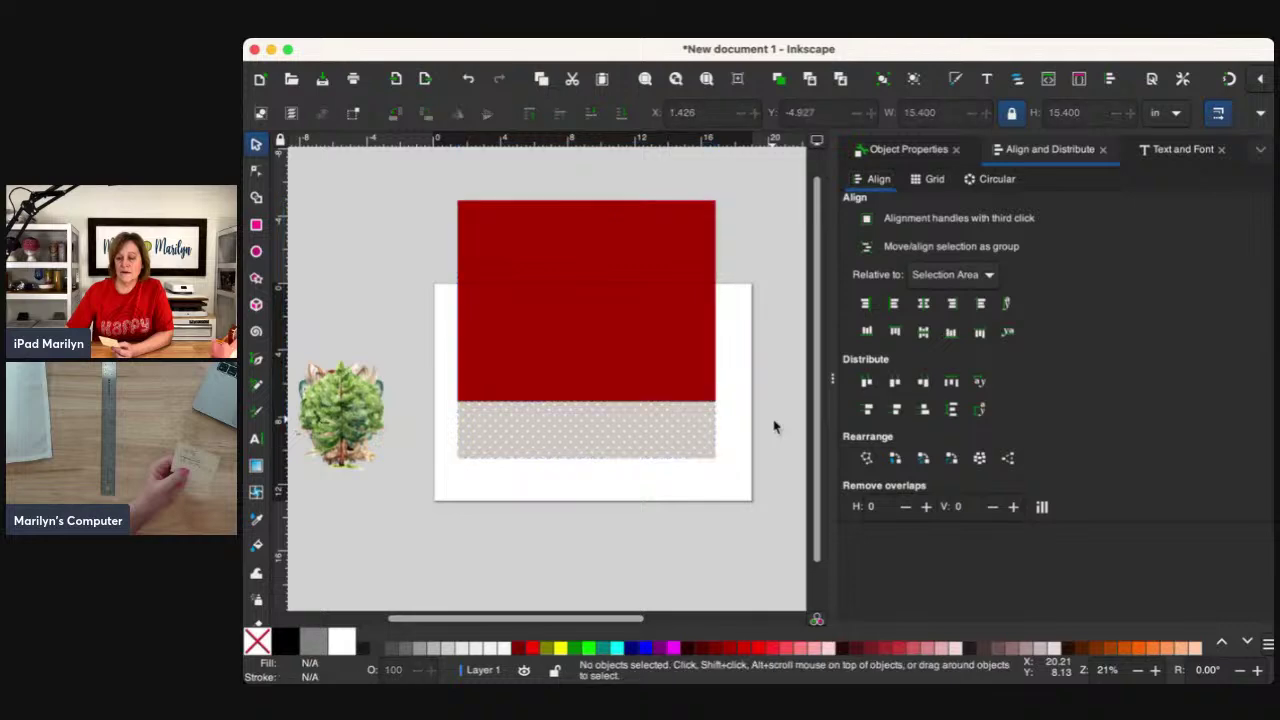
Clip the polka-dot image with the red rectangle converted to a path, and move the clipped background down onto the page.
click(610, 303)
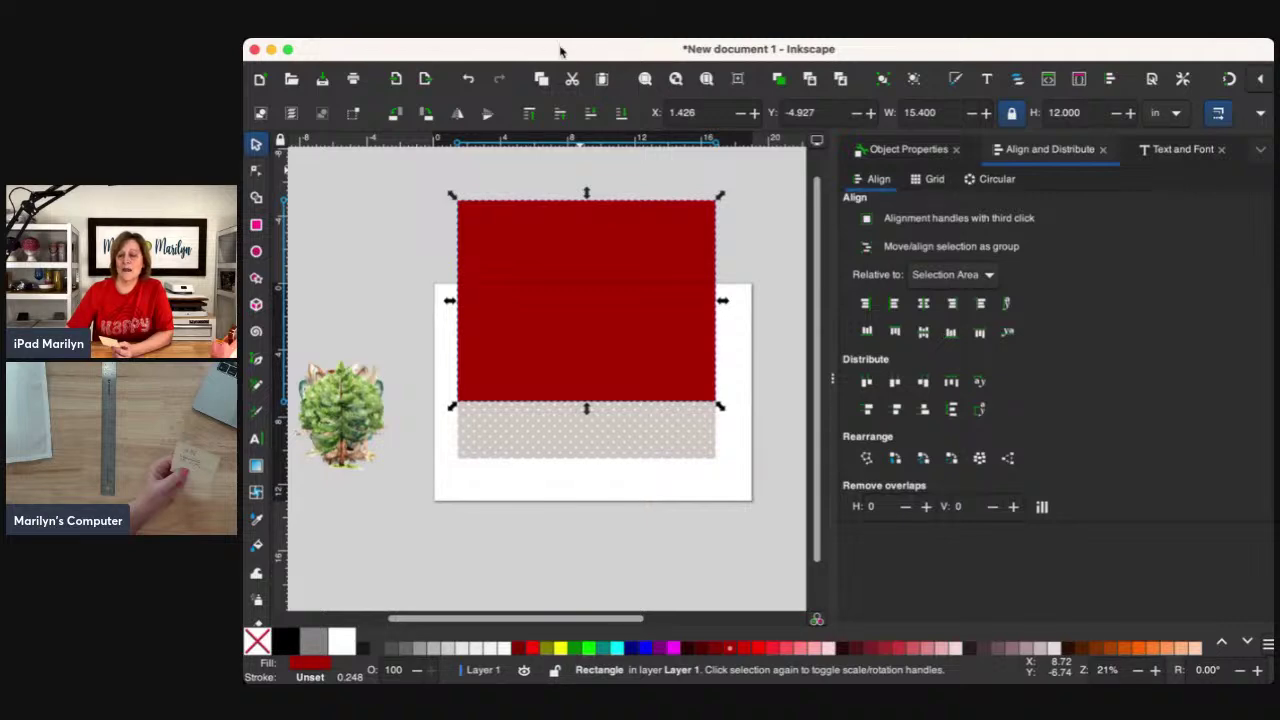
key(ctrl+shift+c)
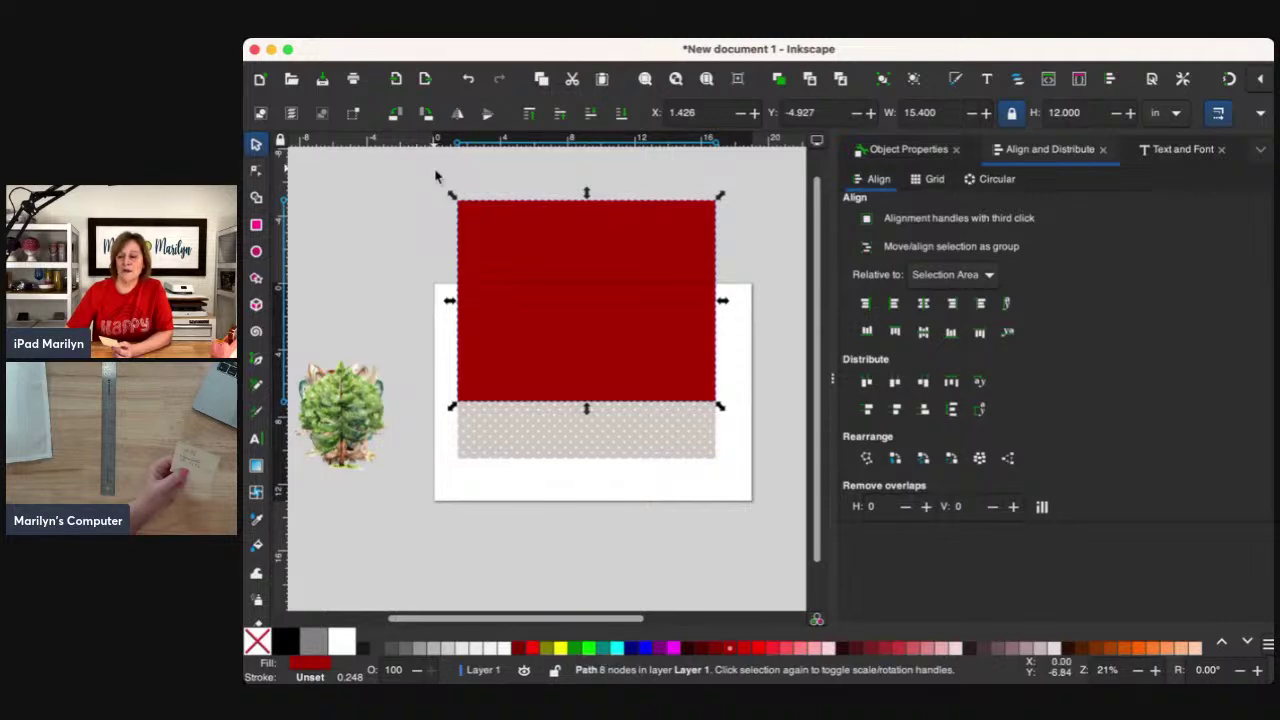
drag(431, 180, 764, 490)
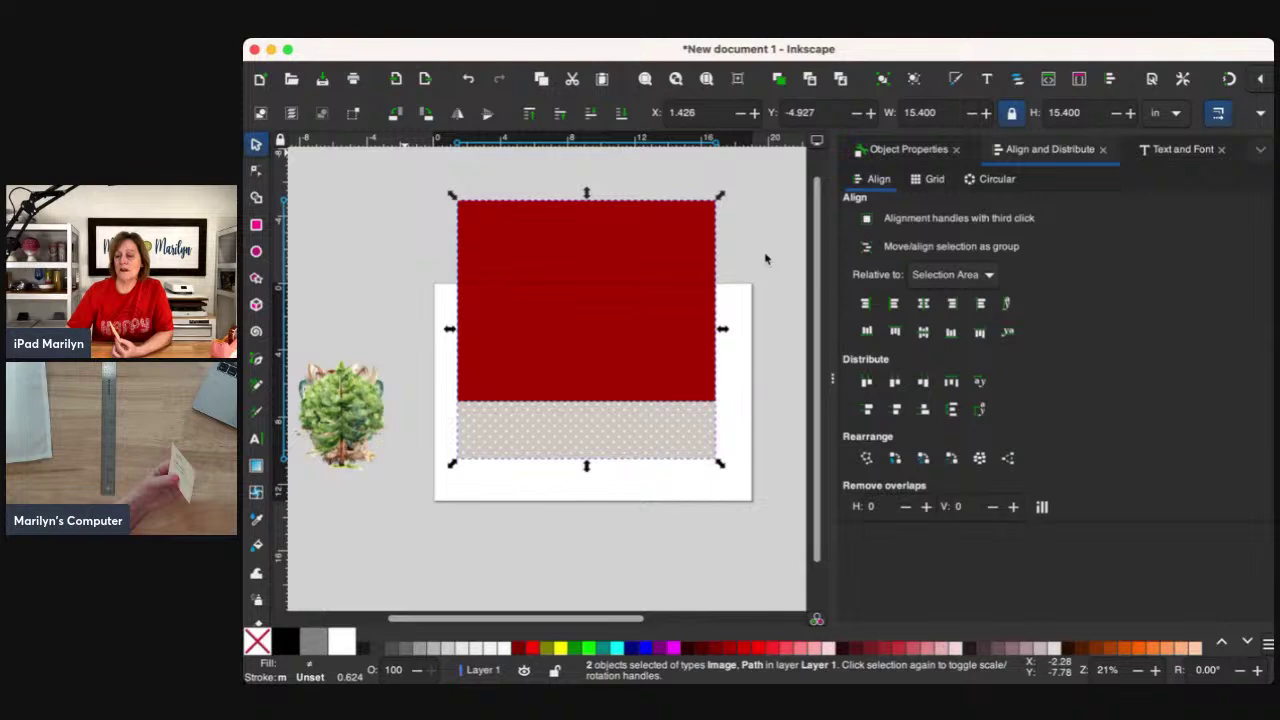
key(ctrl+shift+c)
drag(649, 351, 648, 447)
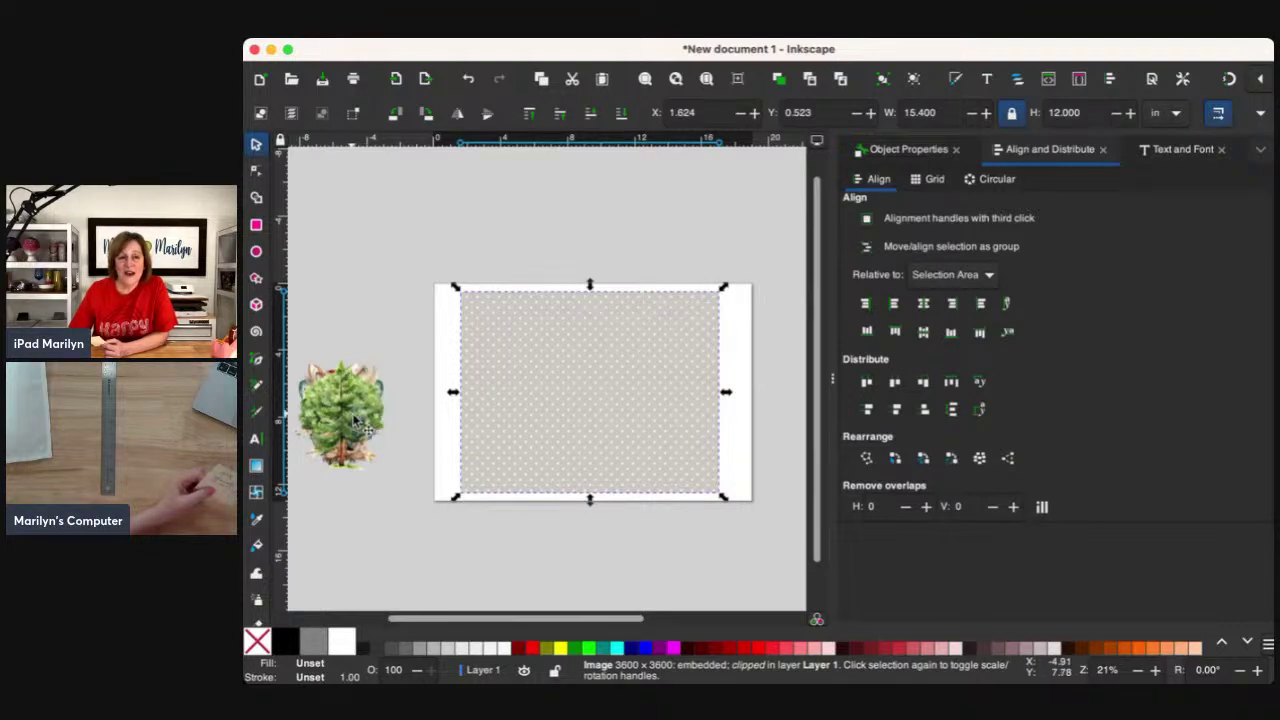
Move the pine tree from the clipart pile onto the polka-dot background and bring it to the front.
drag(360, 425, 490, 357)
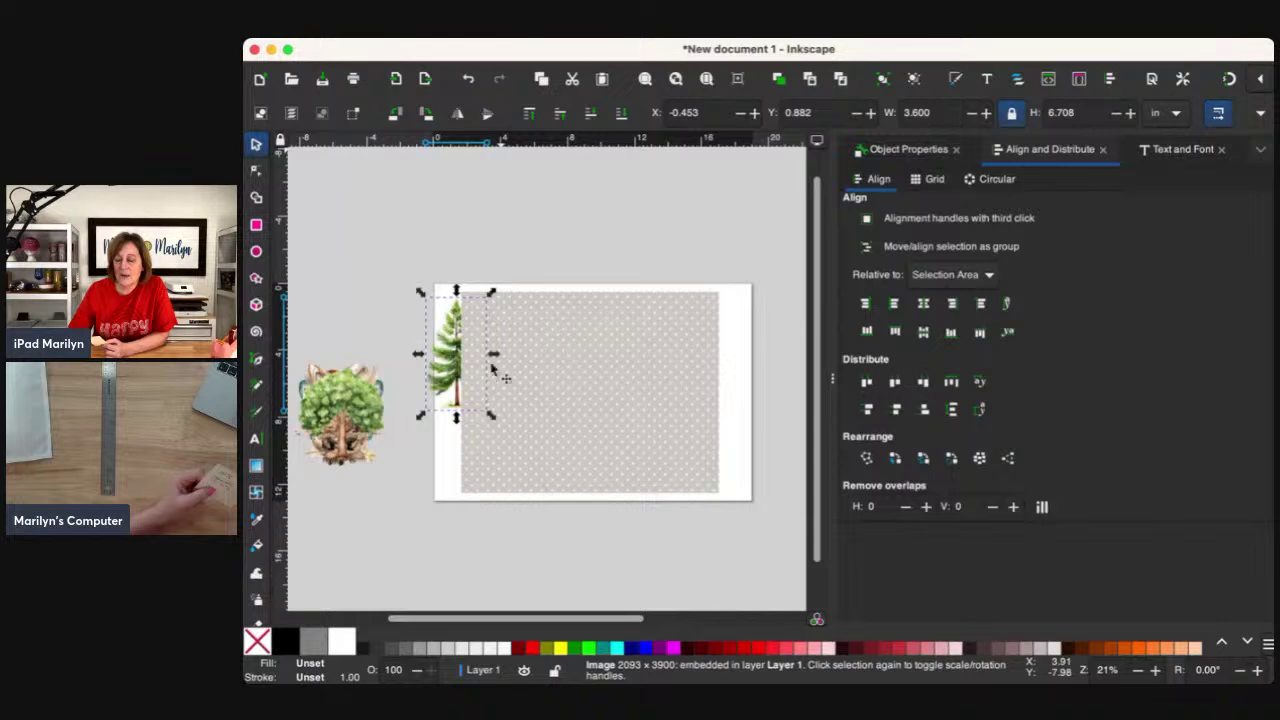
key(Home)
drag(467, 373, 530, 447)
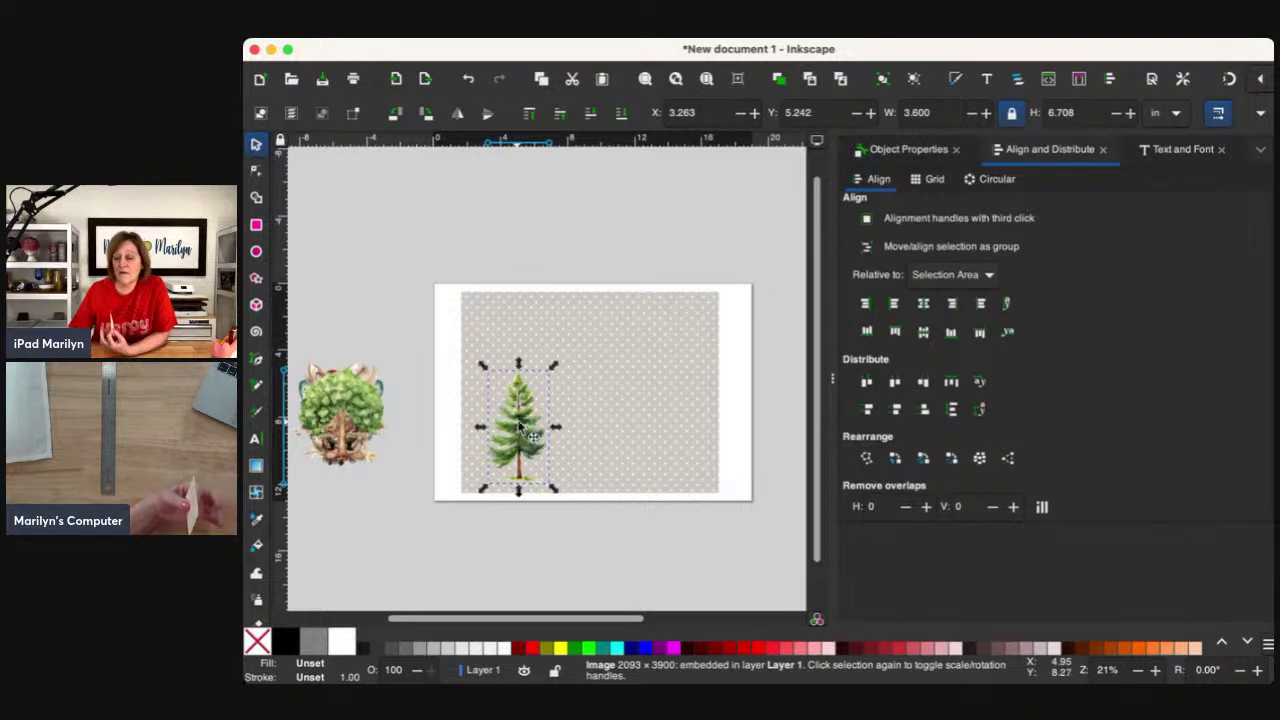
Enlarge the pine tree proportionally to about 5.6 × 10.5 in and position it near the placemat's left edge.
click(518, 423)
click(520, 425)
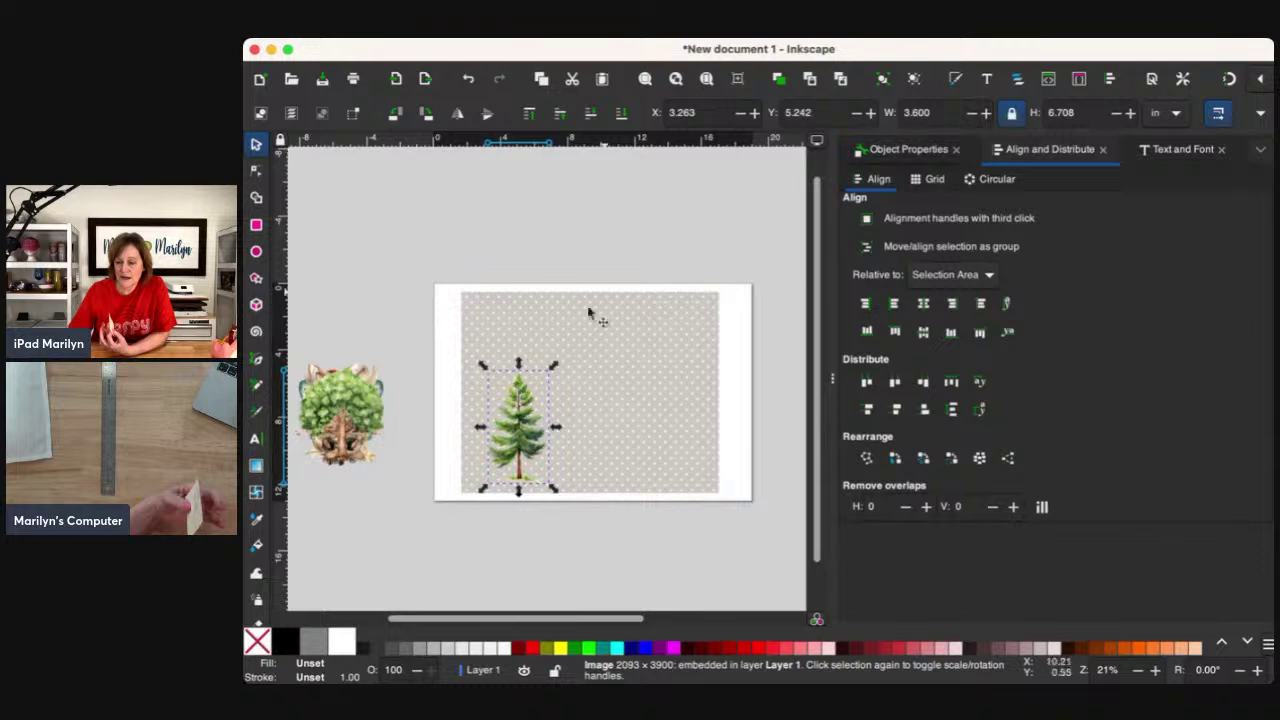
drag(555, 371, 598, 310)
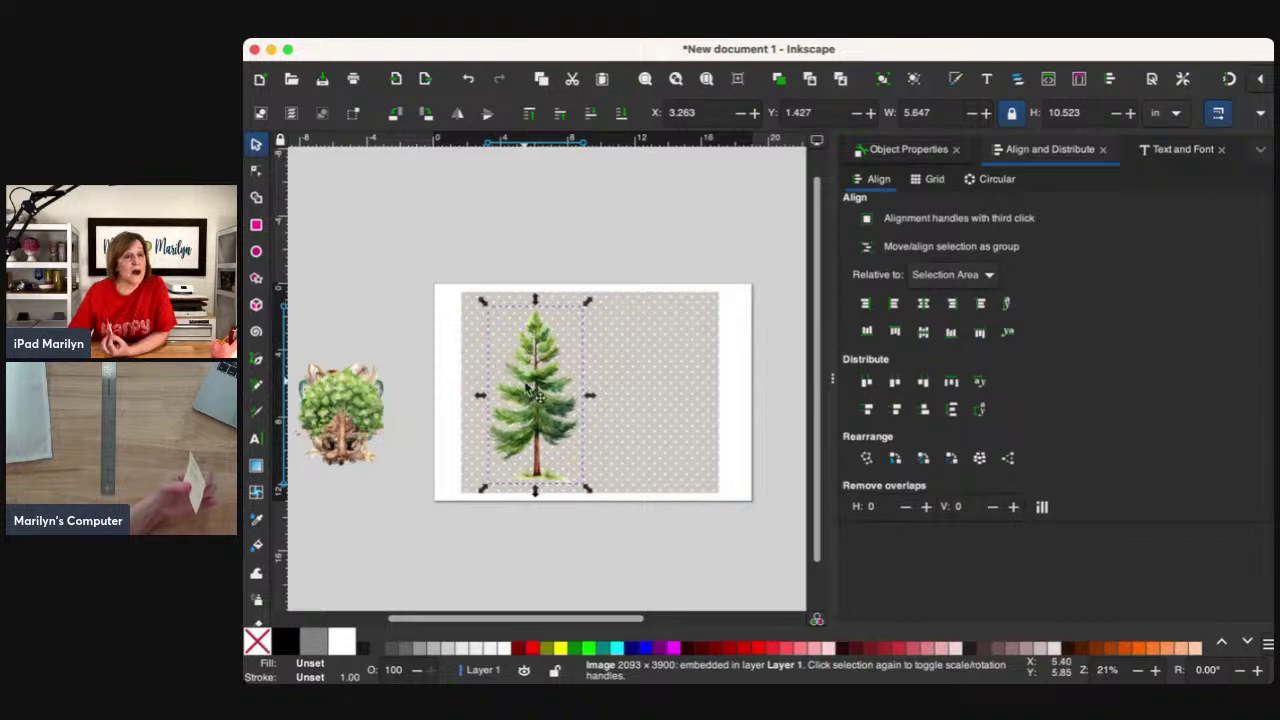
mouse_move(526, 384)
mouse_down()
mouse_move(497, 389)
mouse_move(511, 382)
mouse_up()
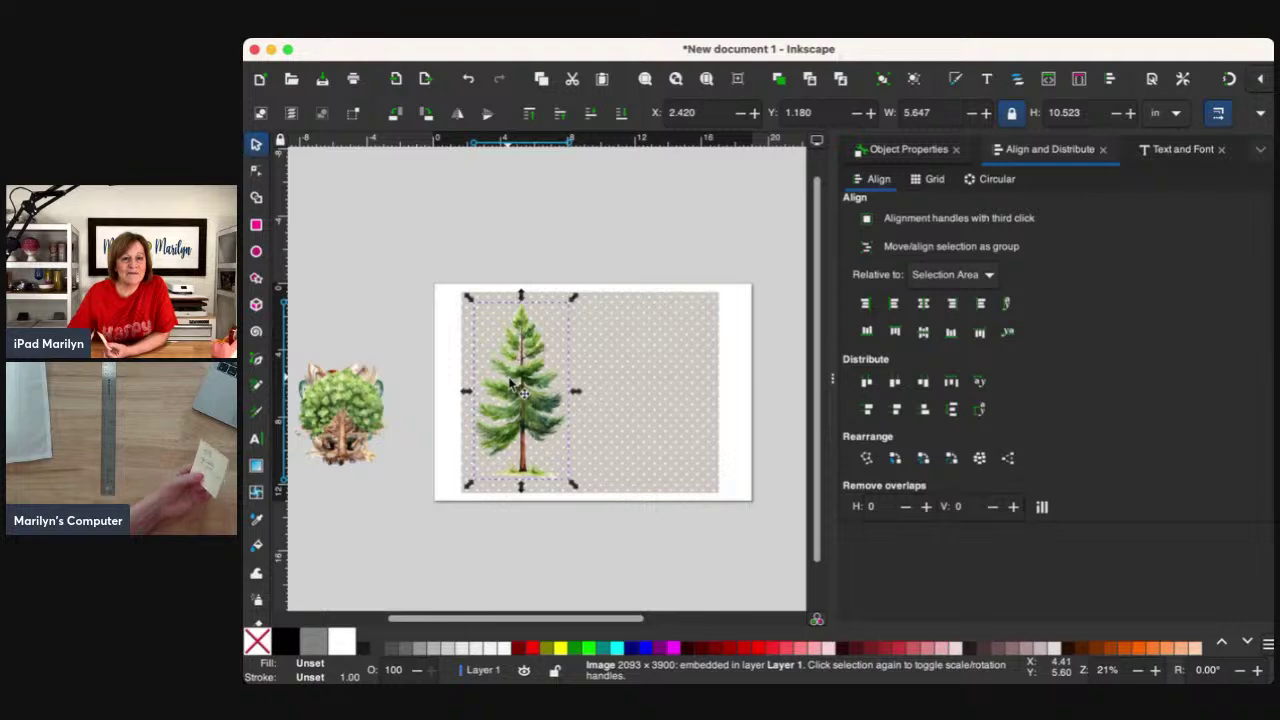
drag(513, 394, 509, 409)
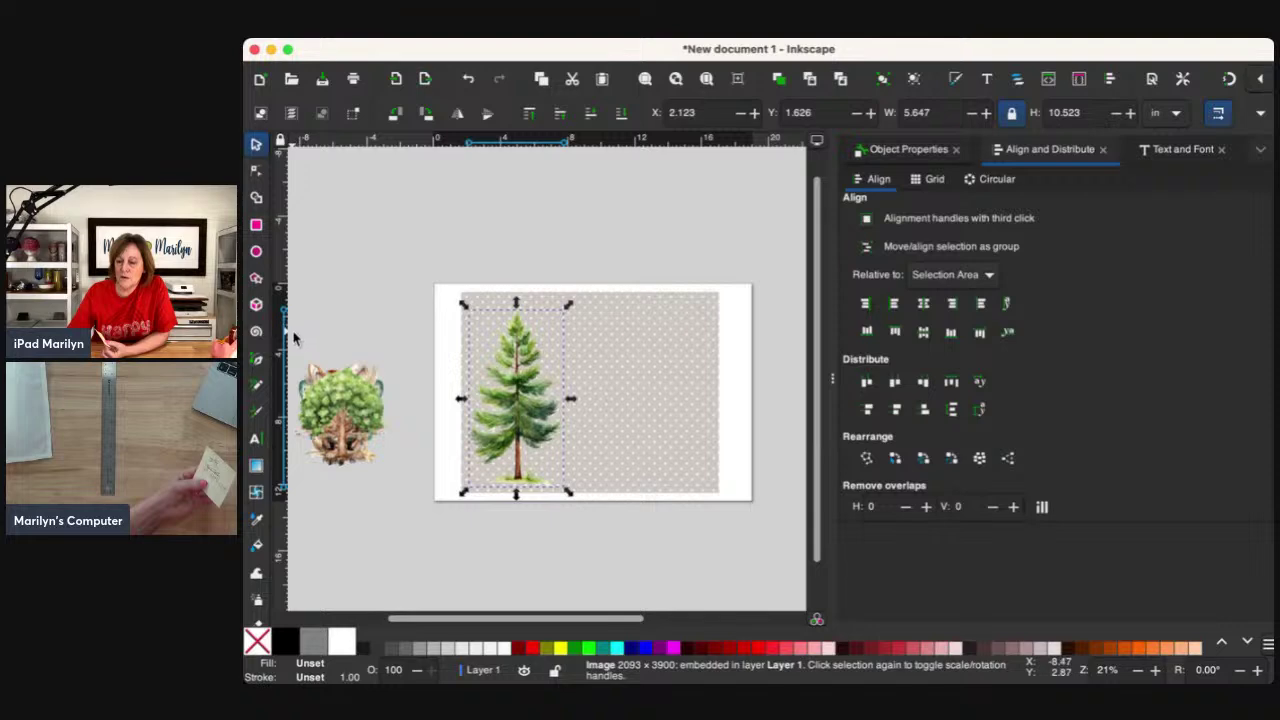
Move the tree stump partly out of the clipart pile toward the page.
drag(293, 336, 408, 505)
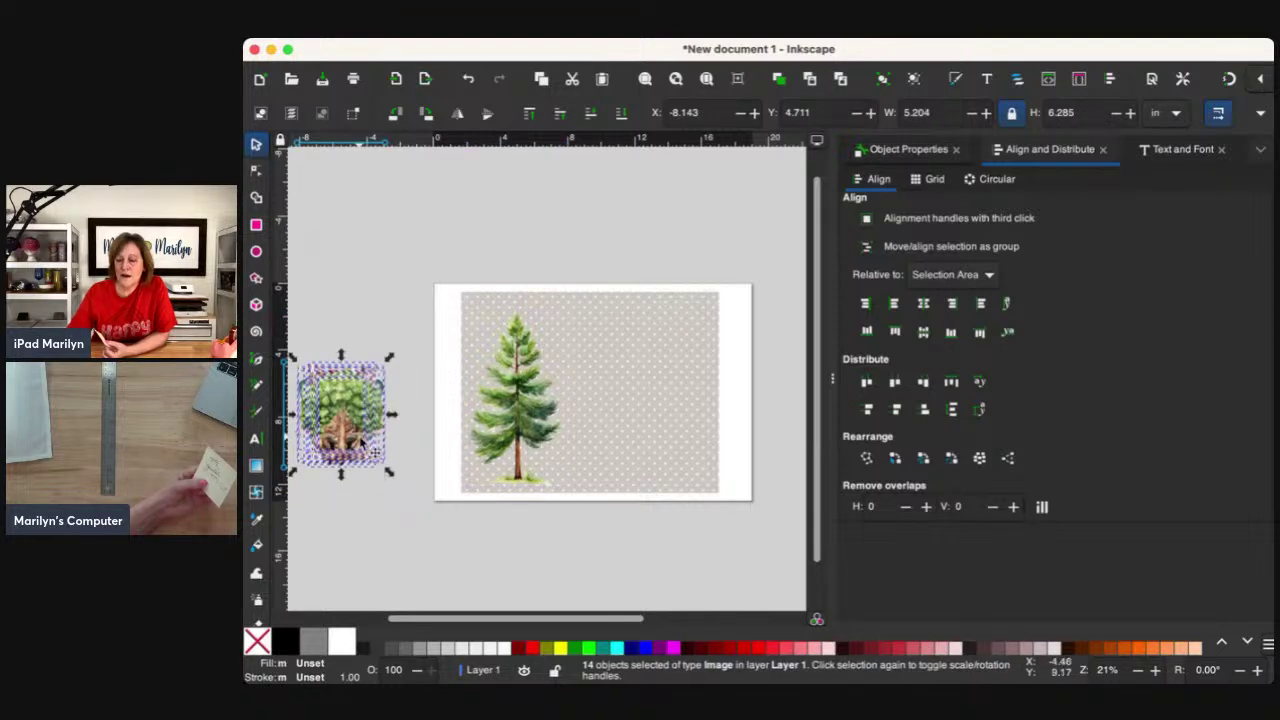
drag(368, 443, 404, 425)
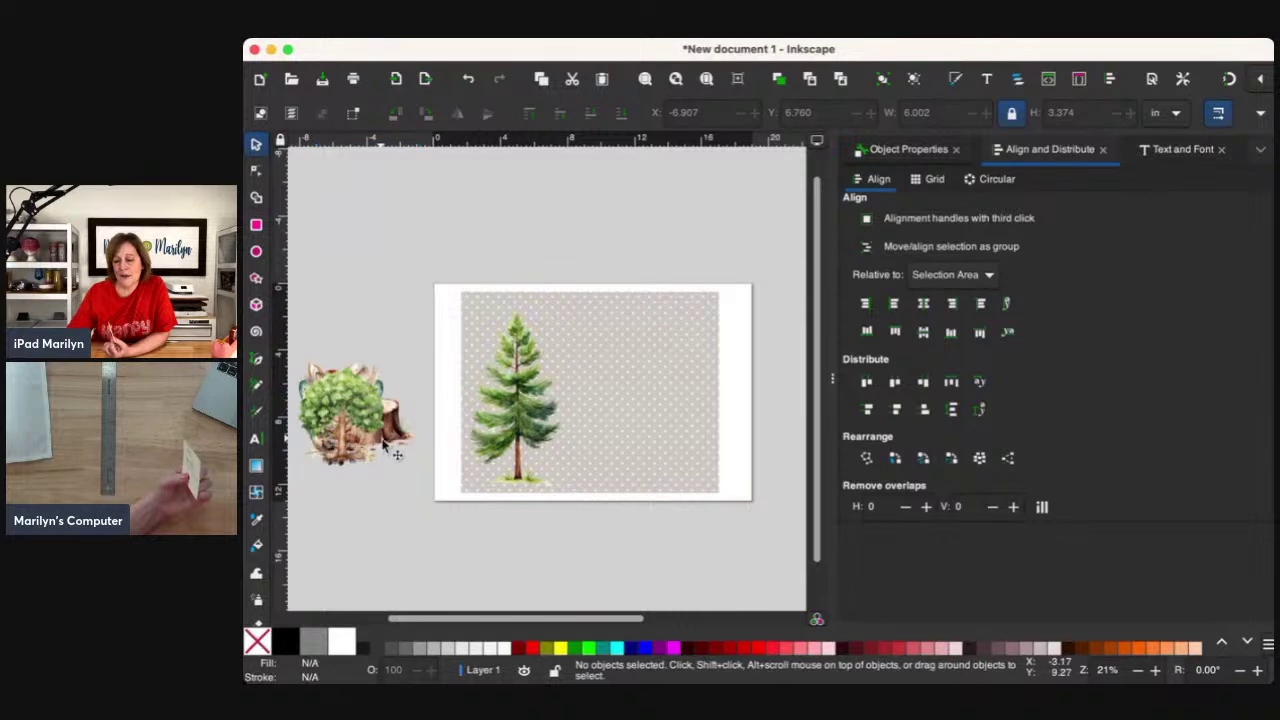
scroll(348, 341, left, 2)
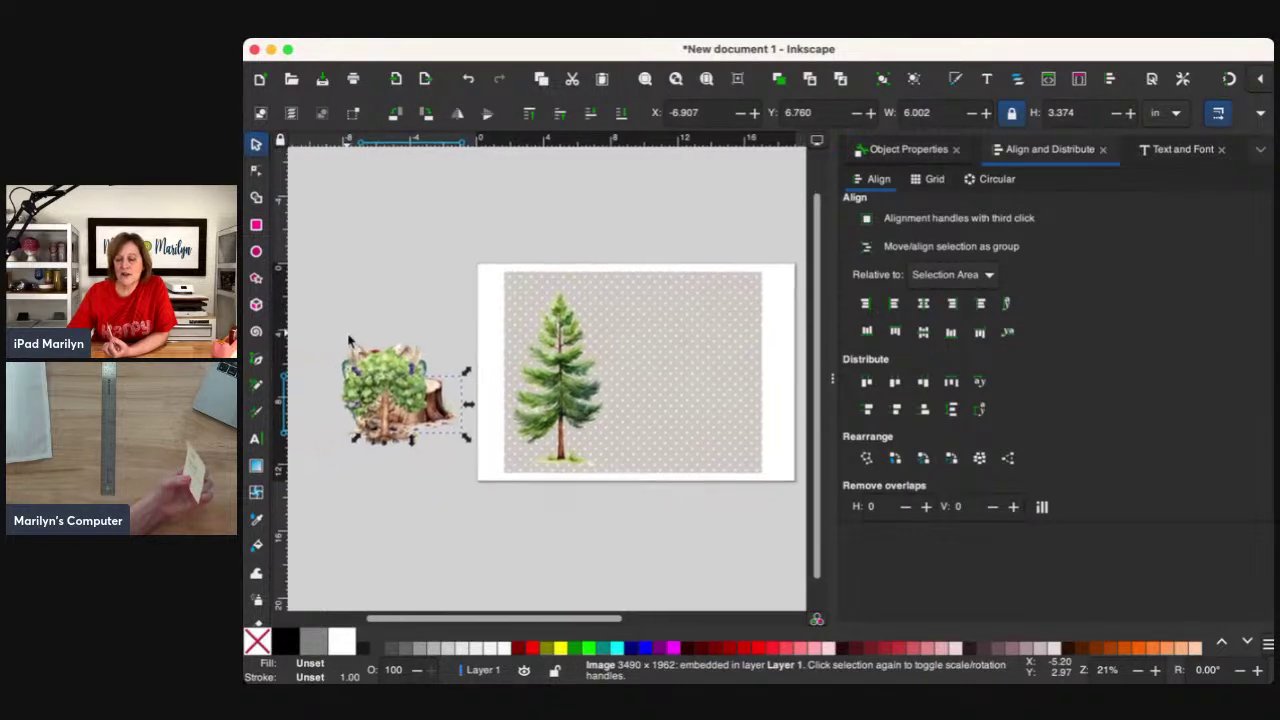
Move all the remaining woodland clipart together onto the lower part of the placemat, in front of the background.
drag(302, 268, 493, 519)
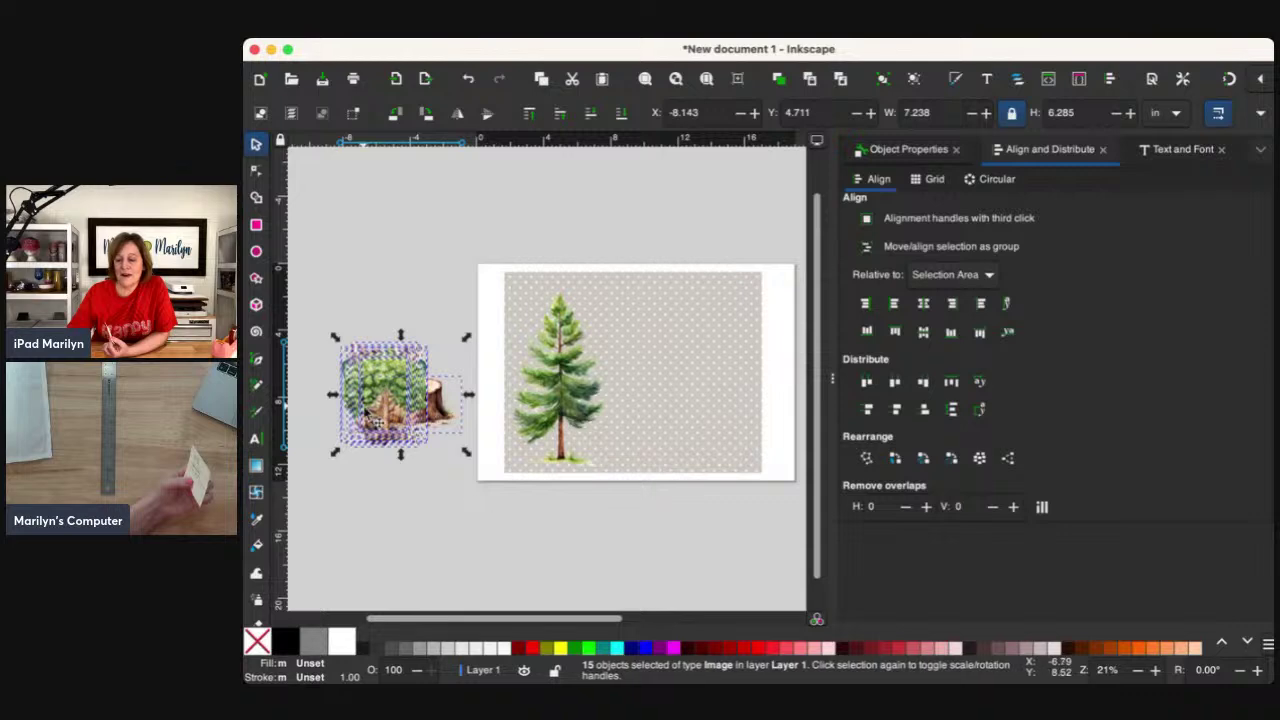
drag(390, 393, 595, 463)
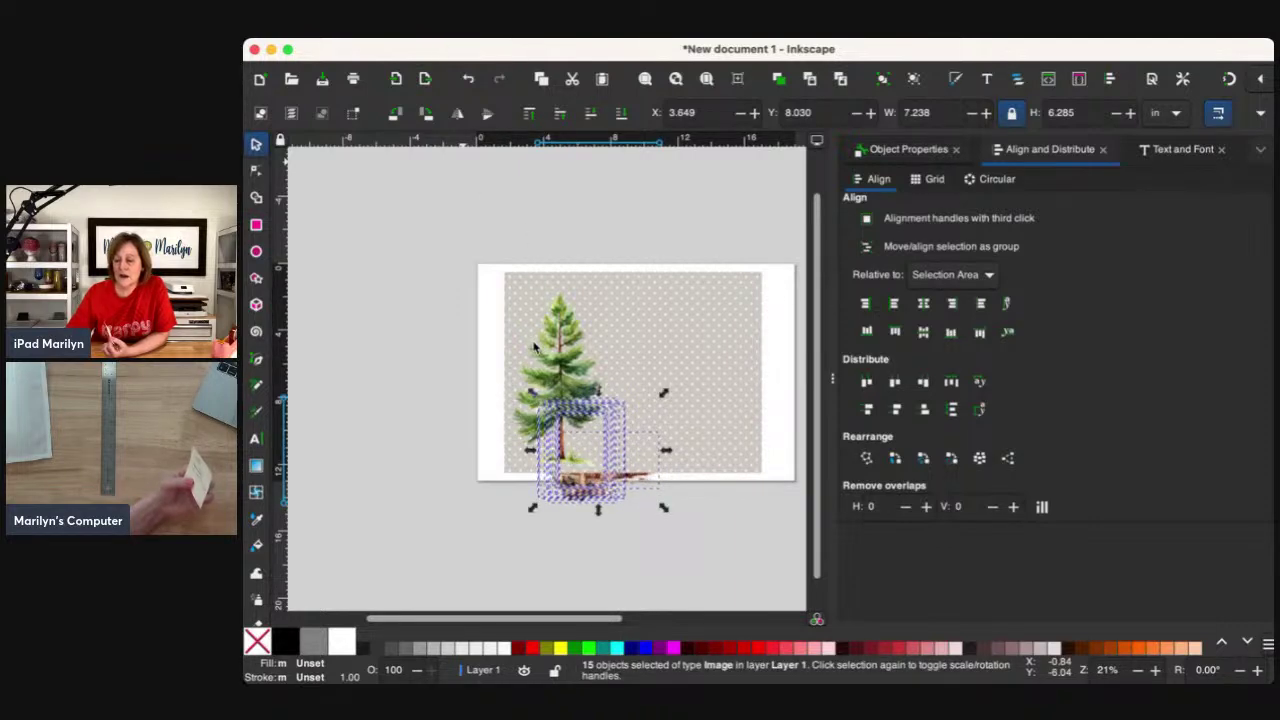
click(684, 334)
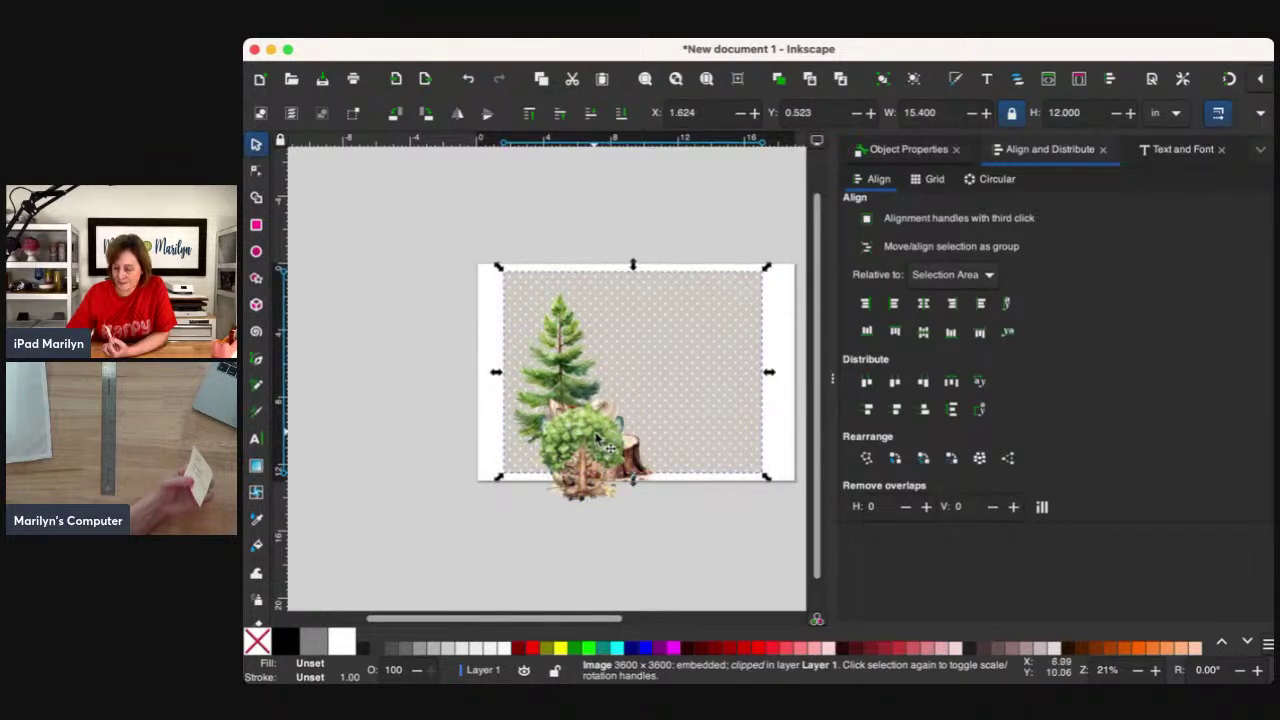
Move the two leafy trees out of the clipart pile onto the empty canvas to the left of the page.
drag(602, 443, 409, 442)
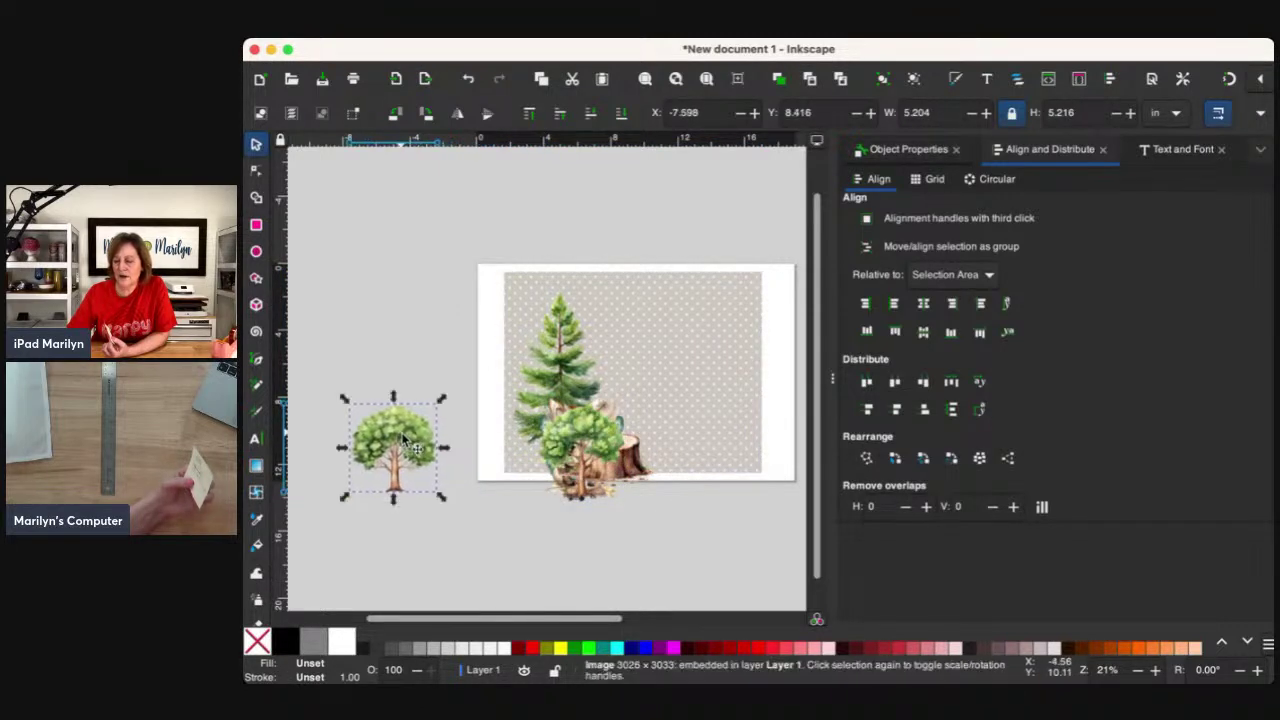
drag(576, 430, 404, 434)
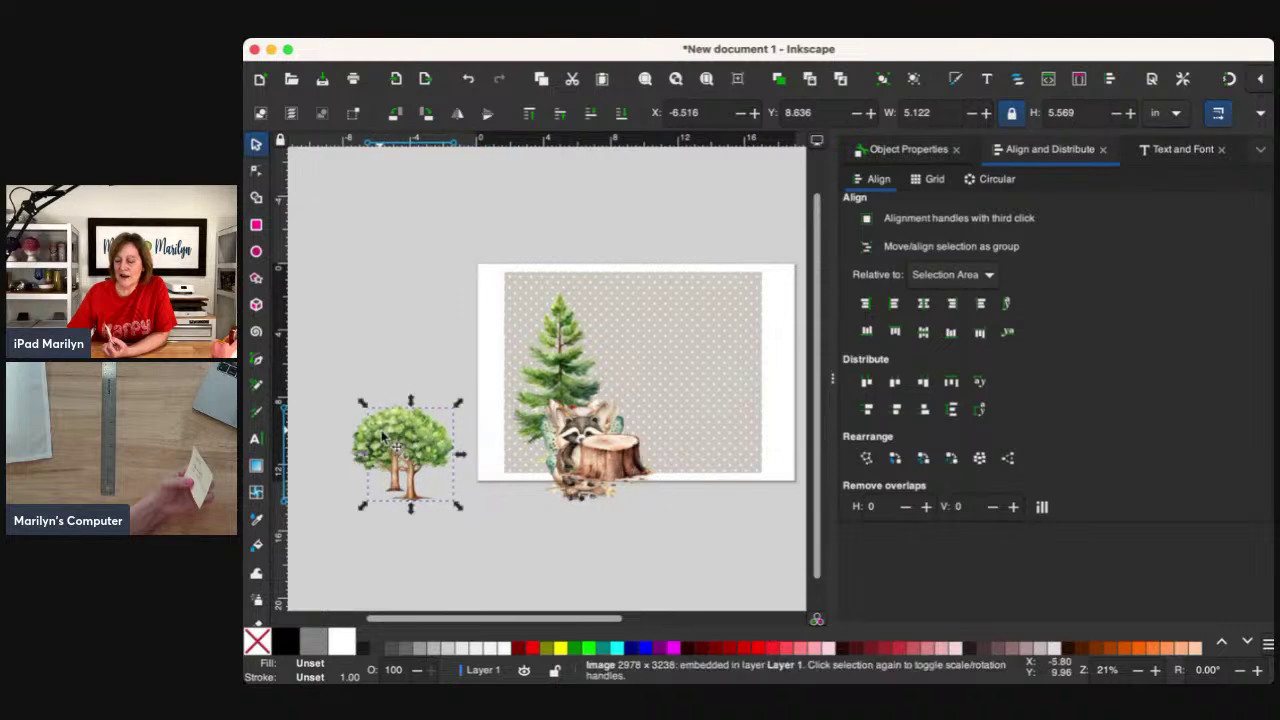
Narrow the Align and Distribute dock to give the canvas more width.
scroll(517, 486, right, 2)
scroll(517, 486, up, 1)
scroll(517, 485, right, 2)
scroll(517, 485, down, 1)
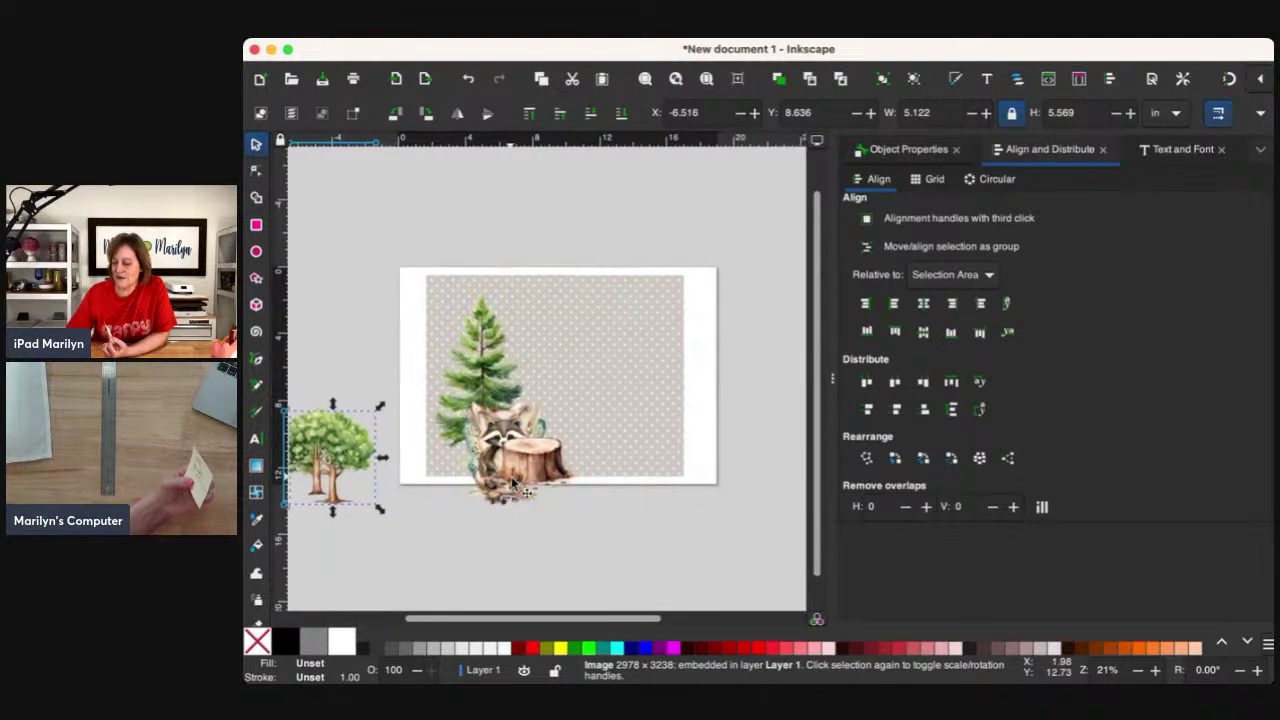
scroll(512, 484, up, 1)
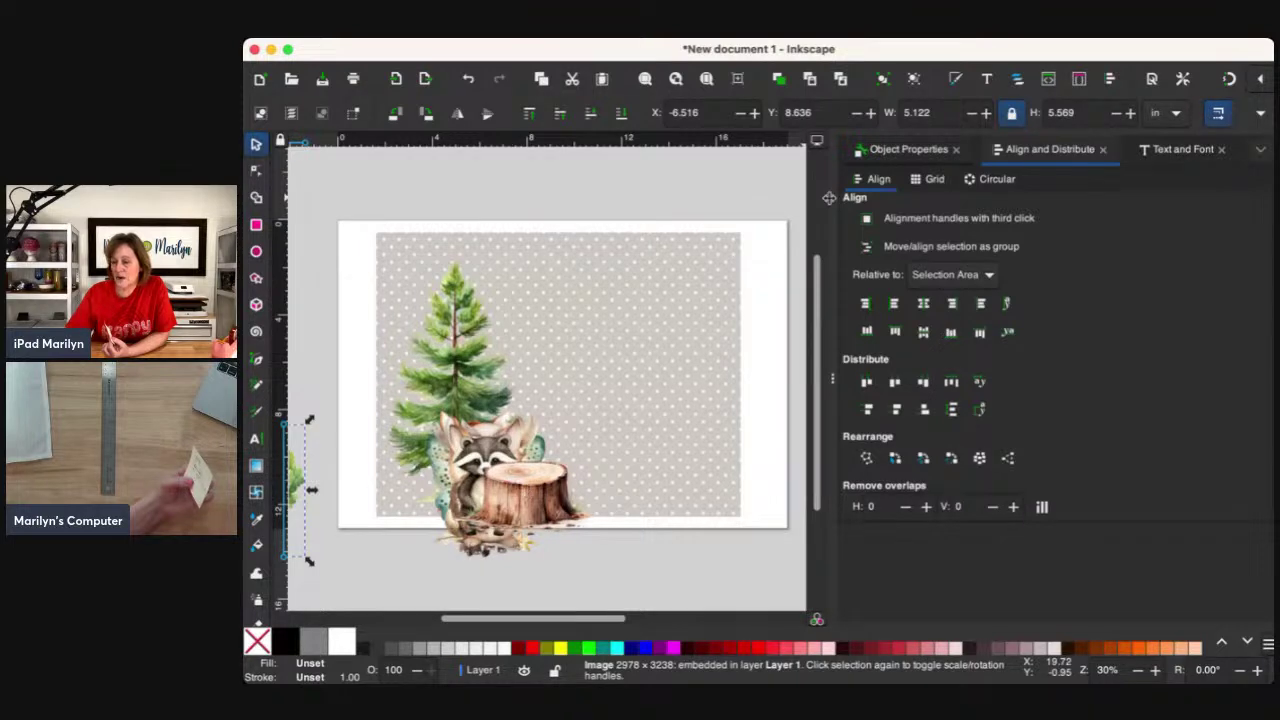
drag(837, 201, 1080, 196)
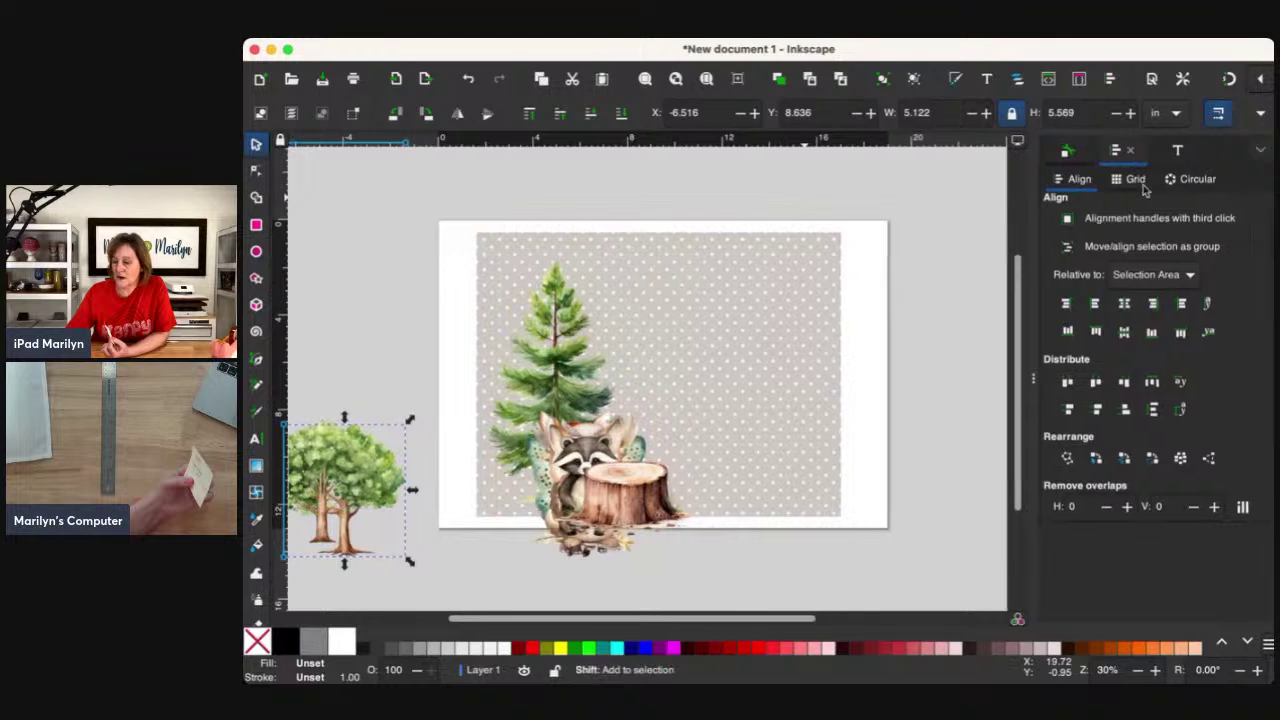
Move the tree stump out of the clipart pile to the lower middle of the placemat and shrink it proportionally.
key(5)
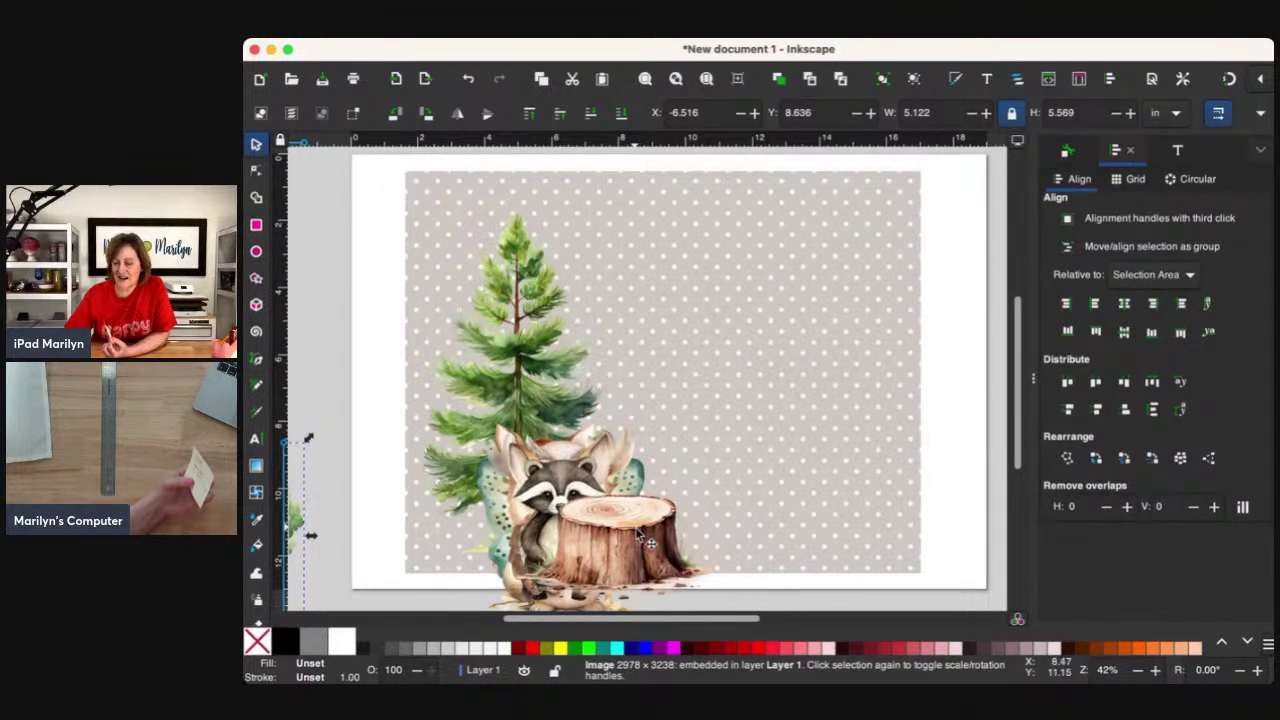
scroll(637, 533, down, 3)
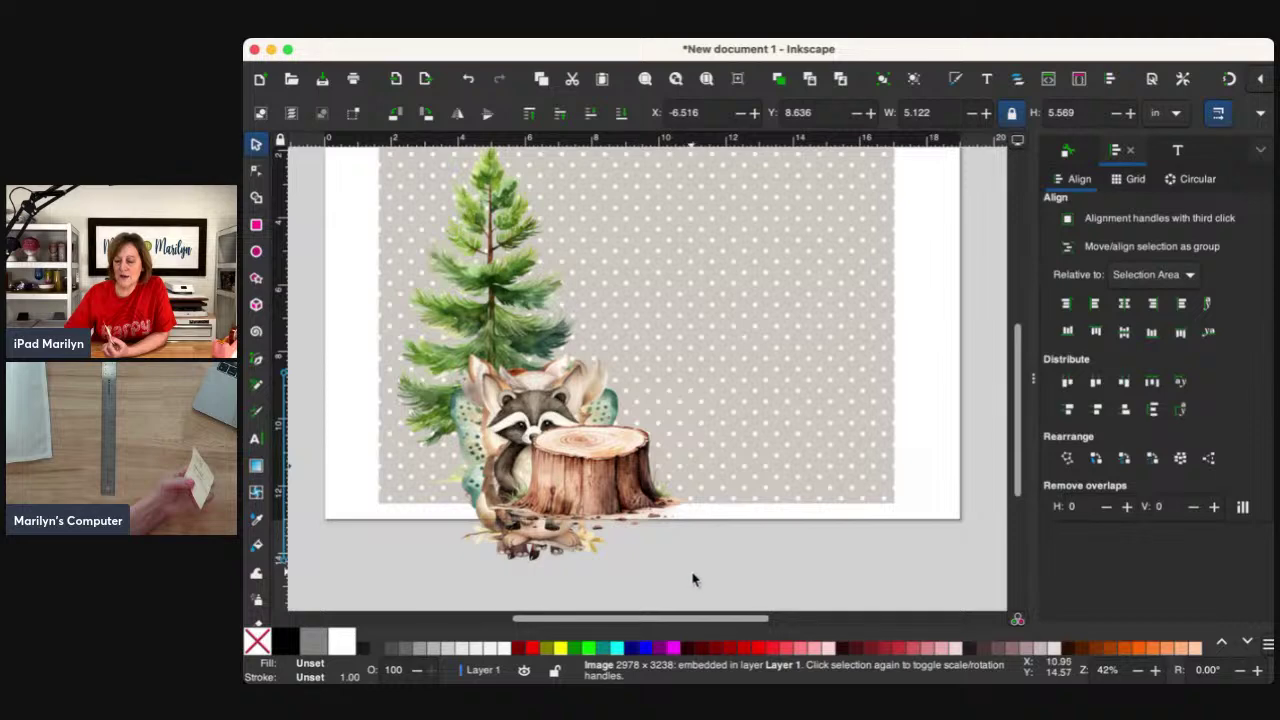
drag(626, 493, 741, 448)
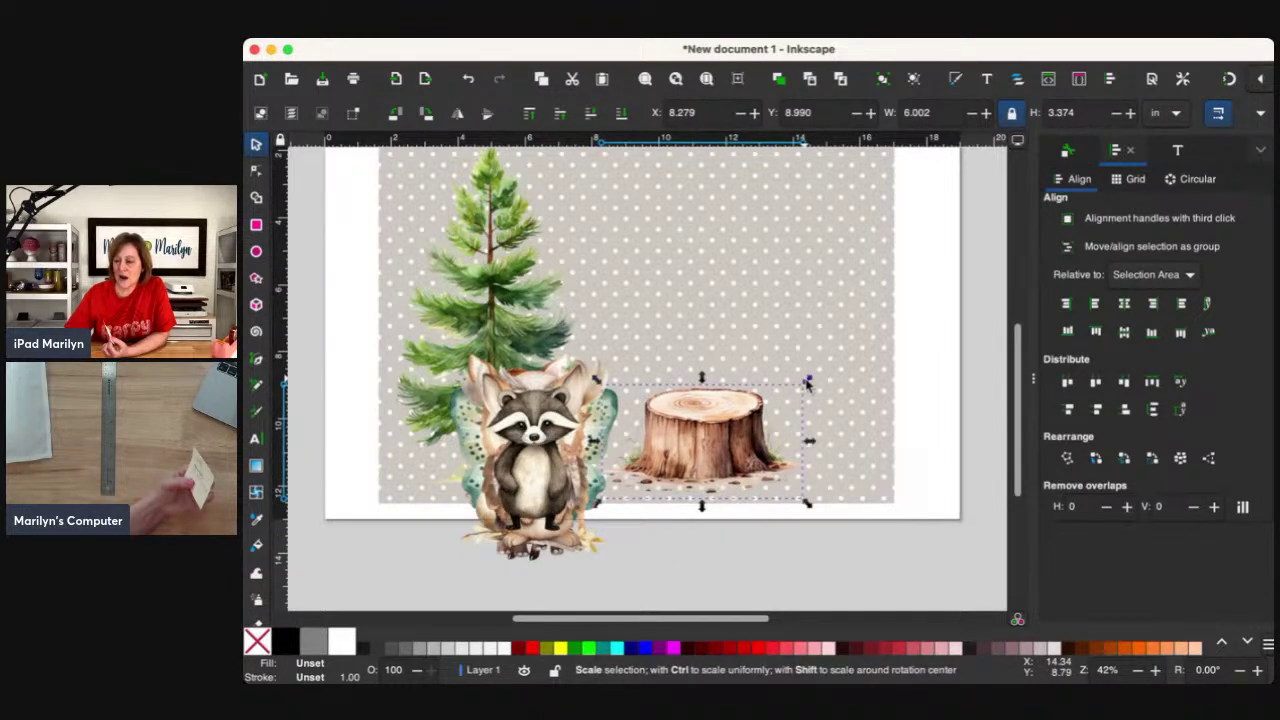
drag(808, 381, 737, 443)
Stretch the pine tree upward to about 11.1 in tall, keeping its width.
scroll(737, 443, up, 5)
click(497, 383)
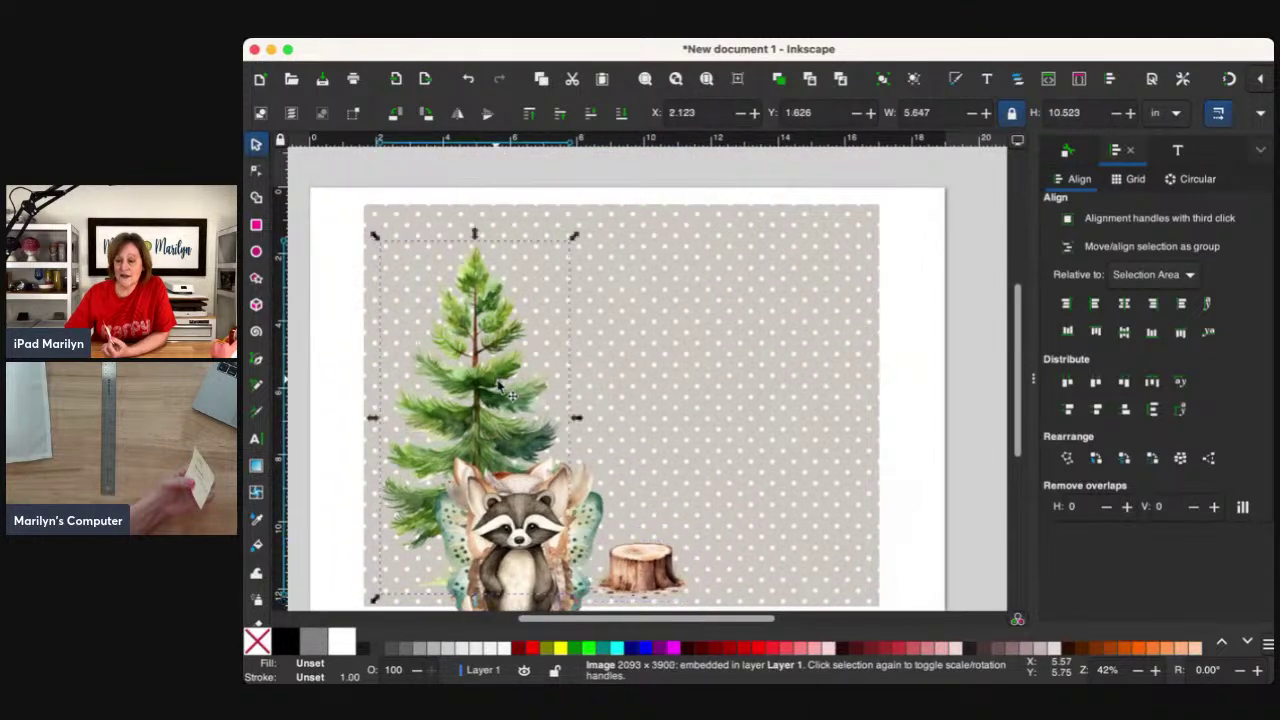
drag(475, 234, 475, 215)
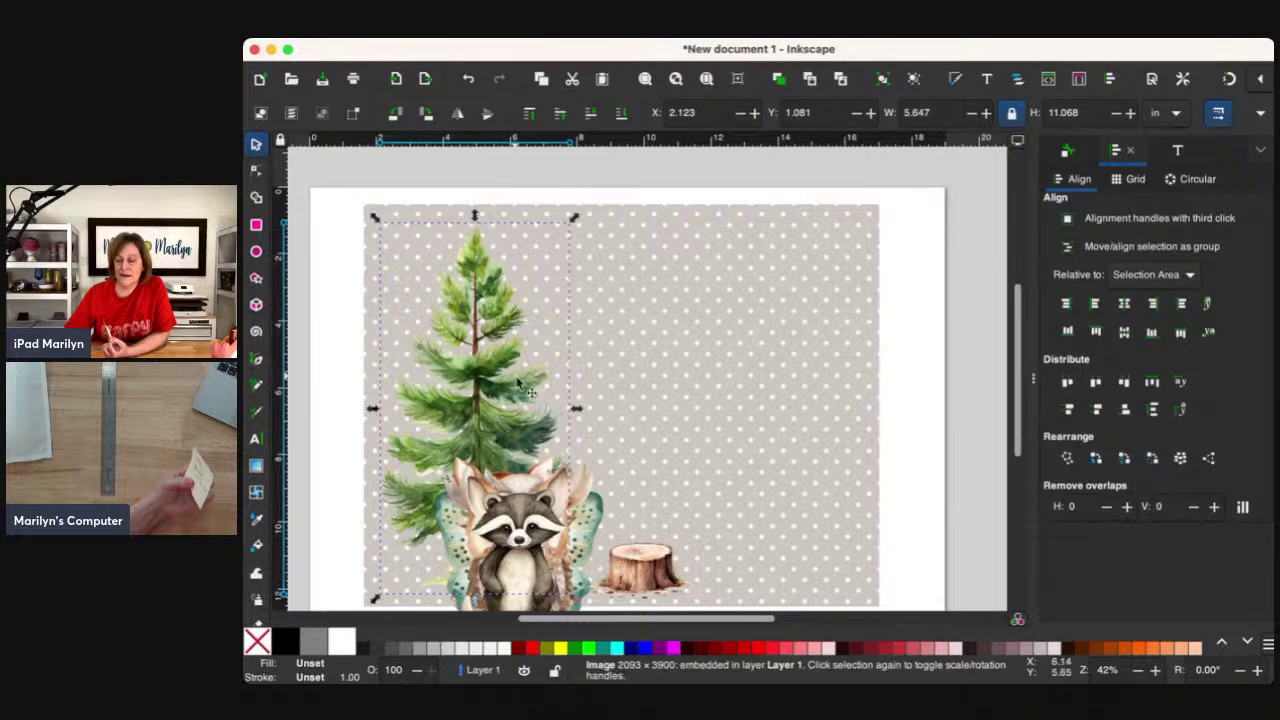
Stand the raccoon on top of the tree stump and shrink it proportionally to about 2.4 × 3.6 in.
scroll(518, 383, down, 5)
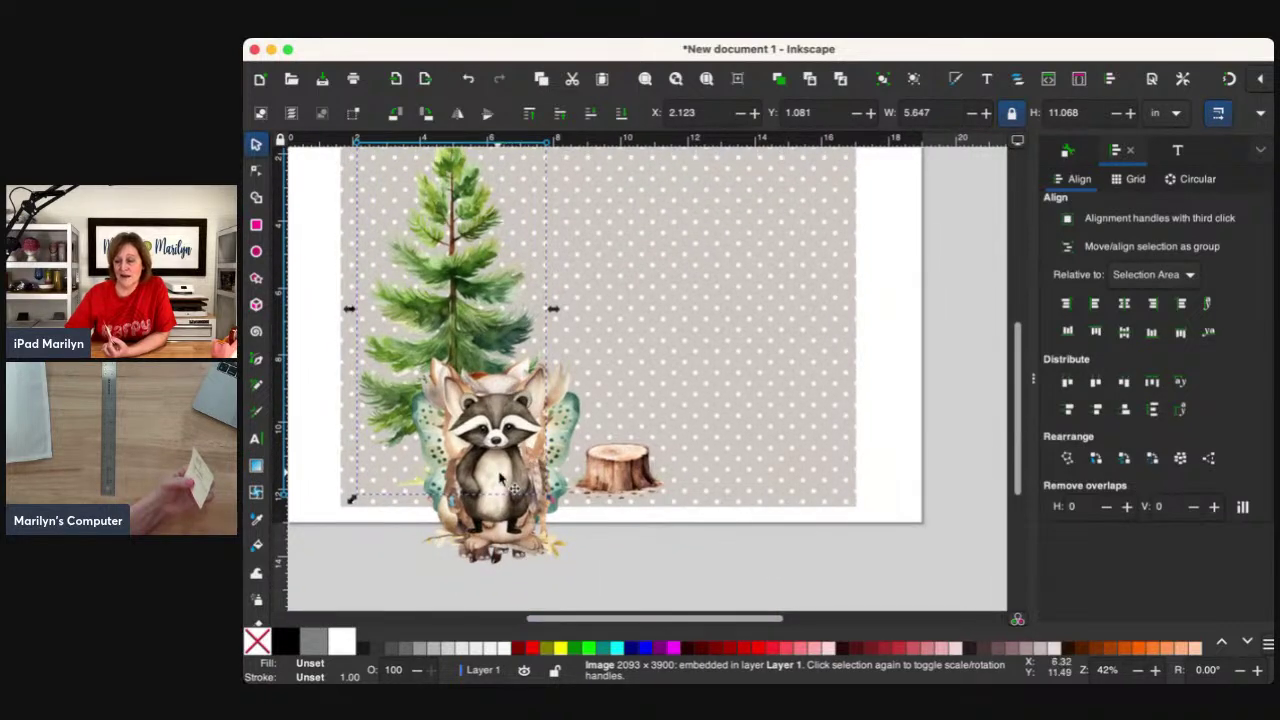
drag(501, 480, 628, 394)
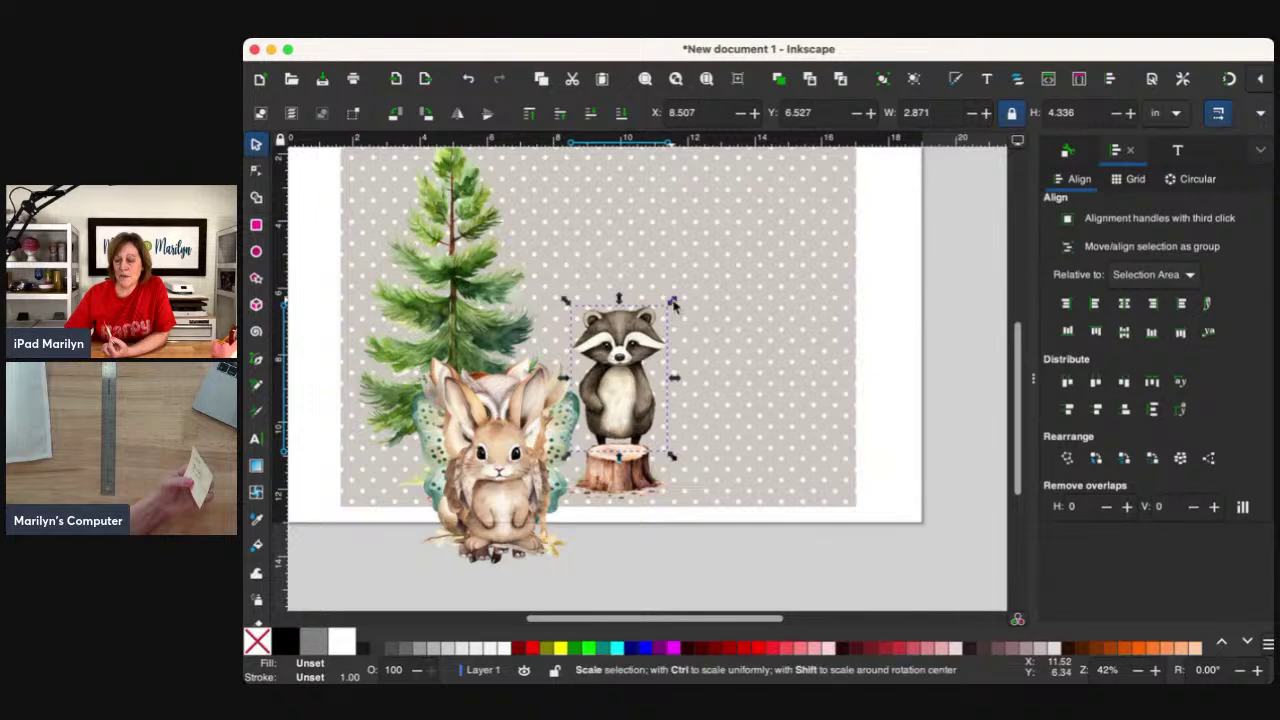
drag(673, 303, 658, 327)
drag(621, 391, 632, 382)
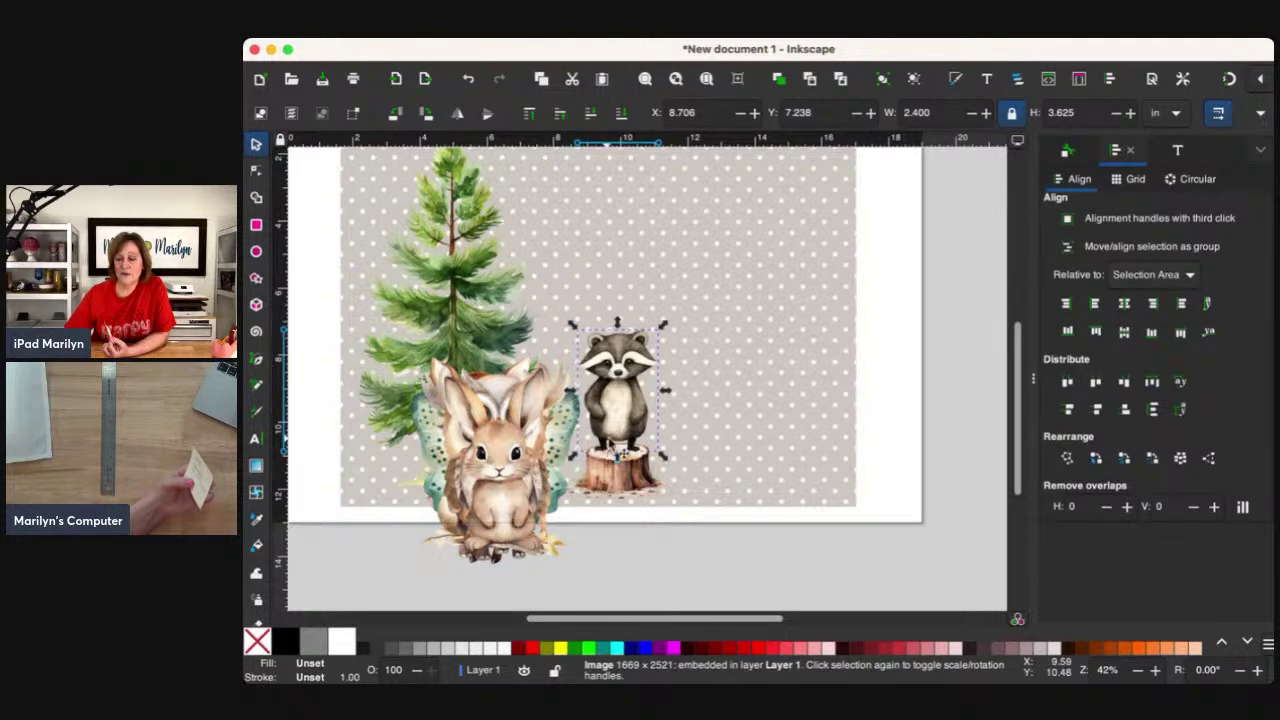
click(640, 412)
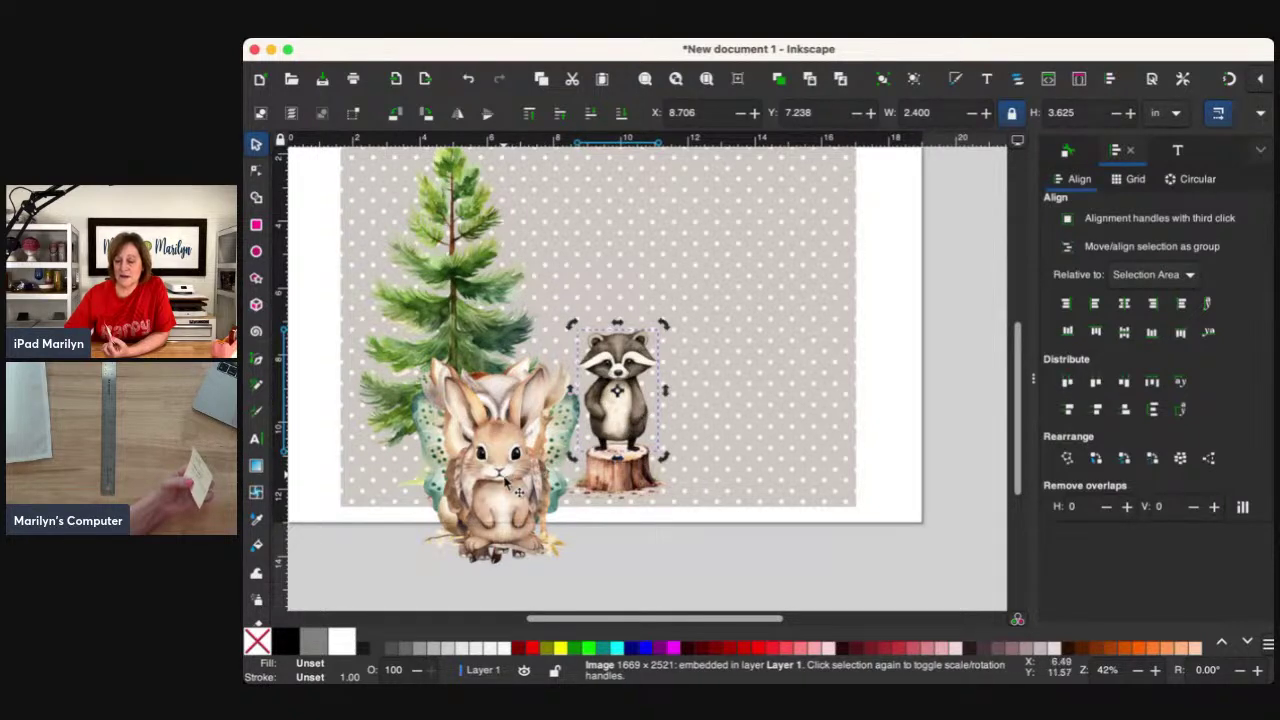
Move the rabbit out of the clipart pile to the right of the stump and shrink it proportionally.
drag(518, 492, 748, 423)
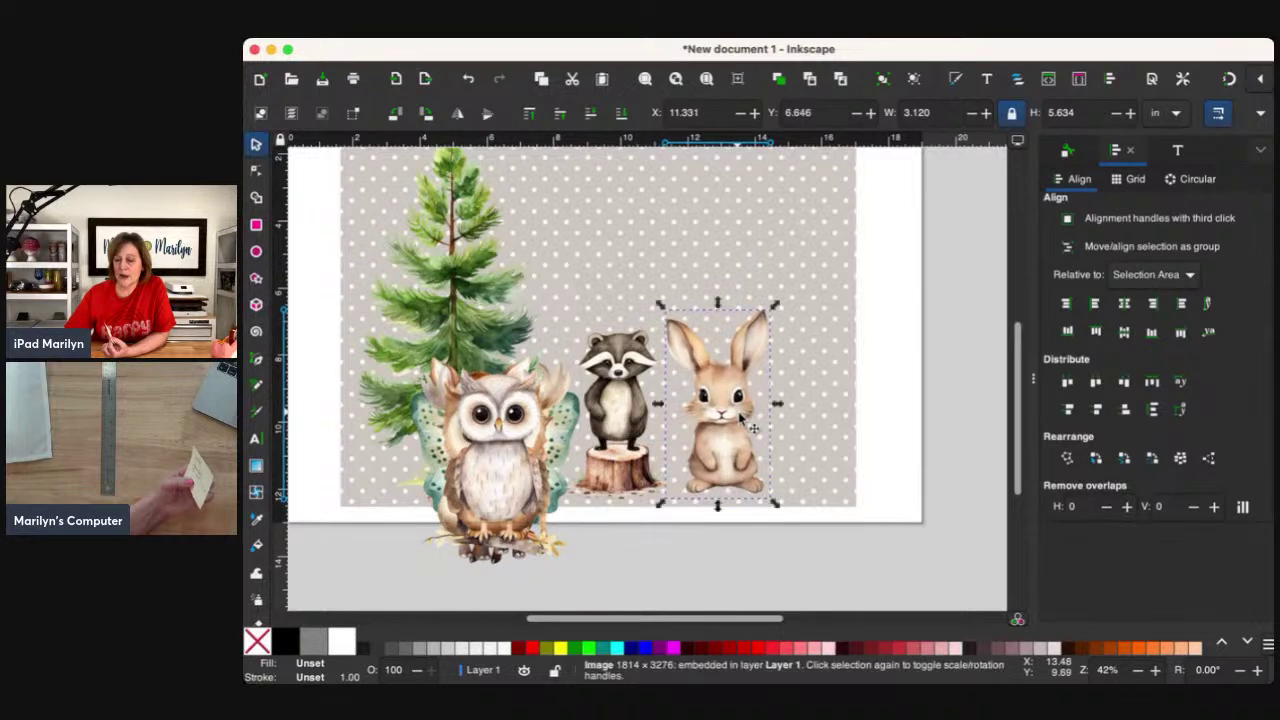
drag(775, 306, 717, 403)
Shrink the white owl proportionally to about 1.2 × 1.8 in and perch it on the pine's upper left branches.
drag(501, 481, 661, 305)
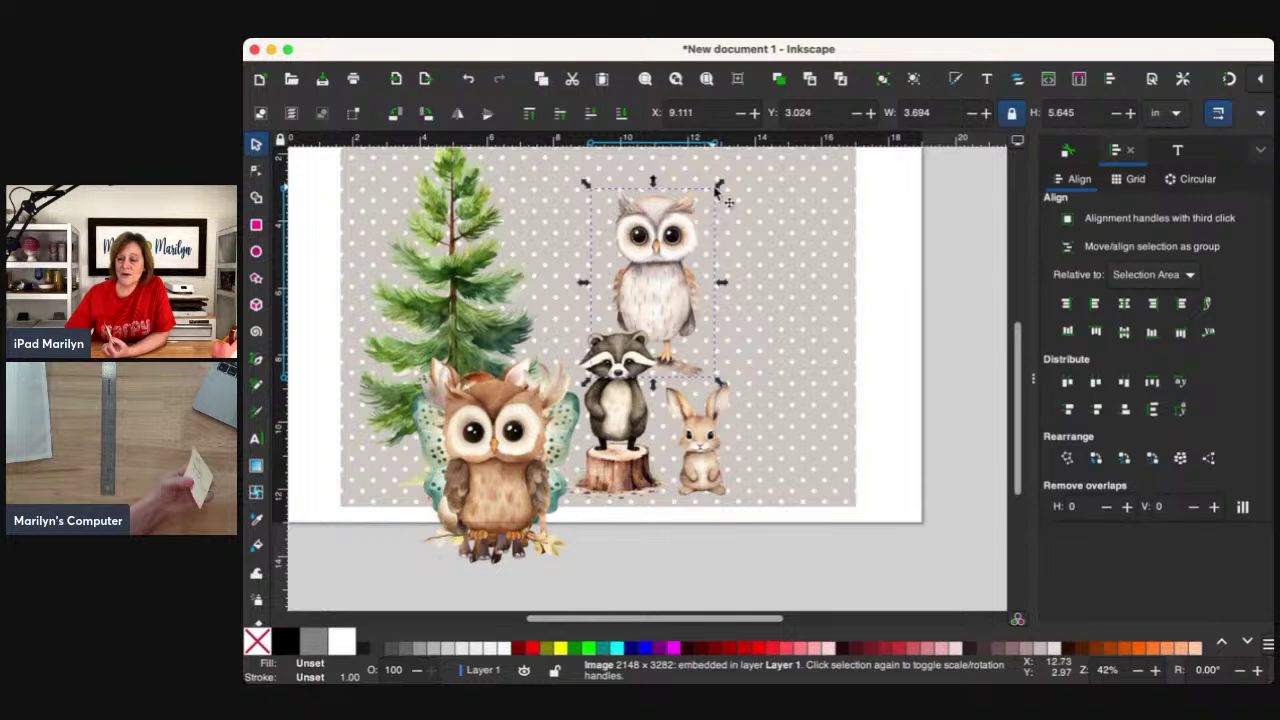
drag(721, 201, 673, 263)
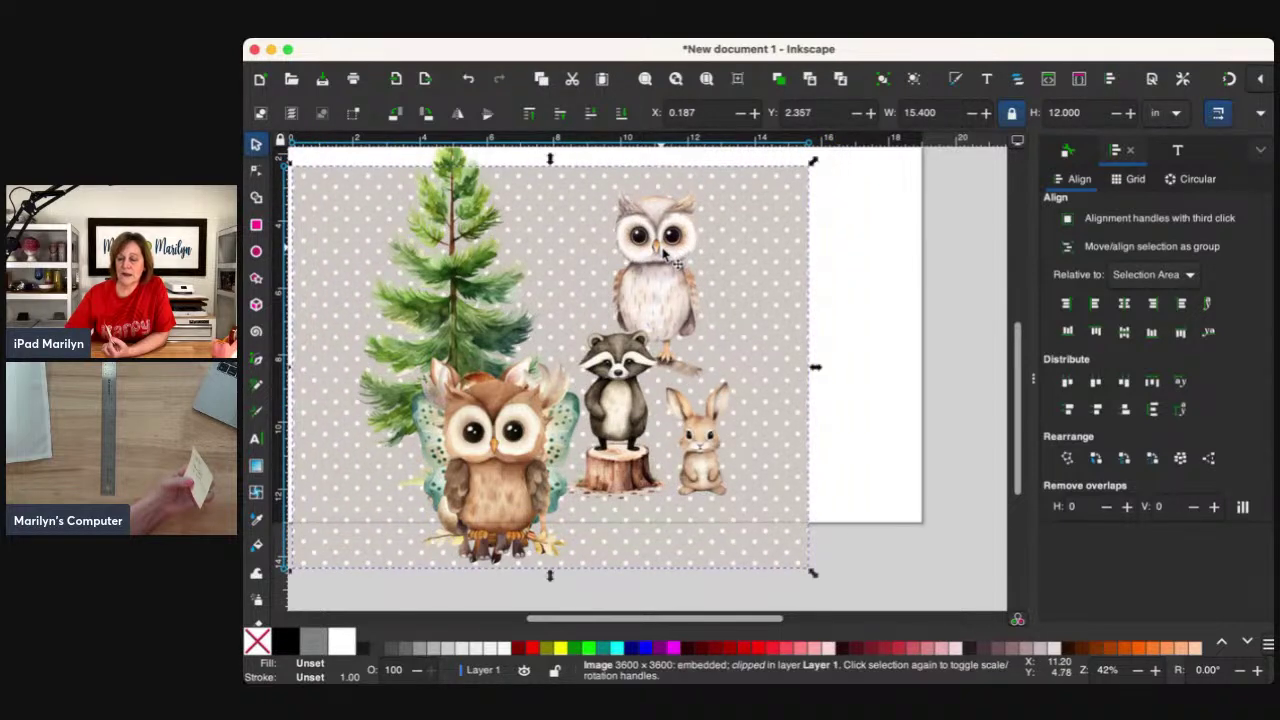
click(470, 78)
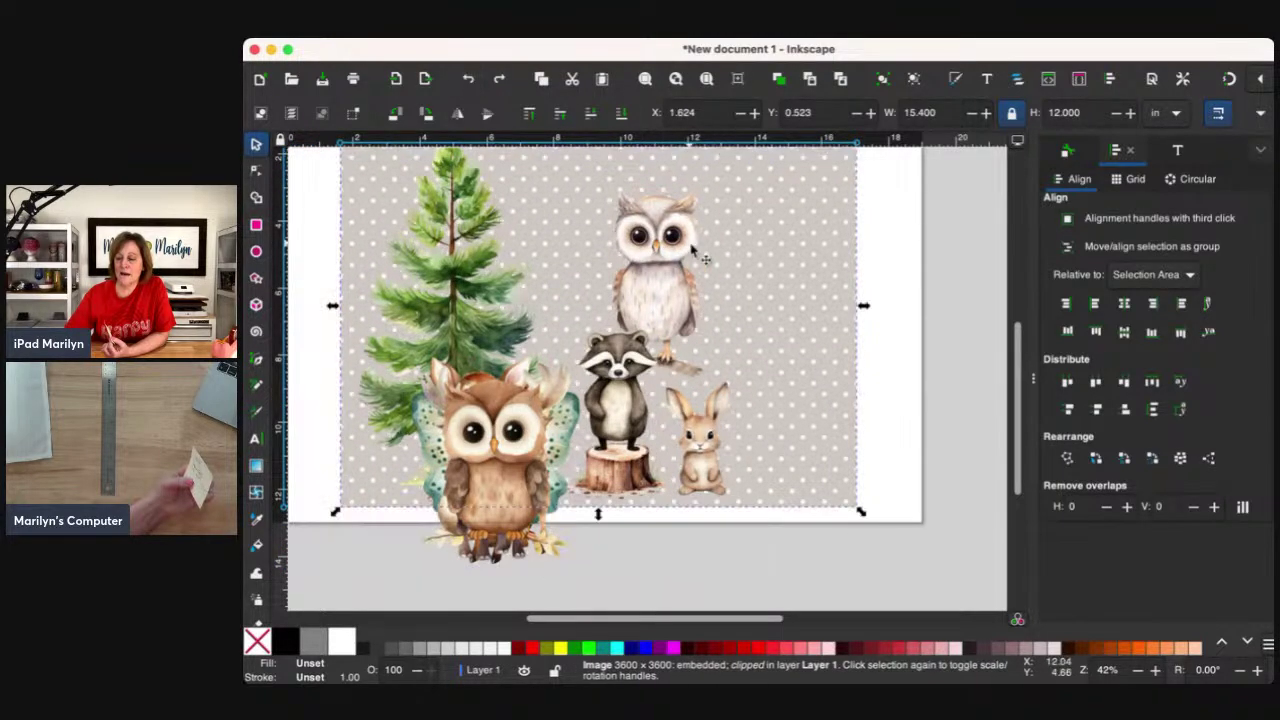
drag(719, 184, 675, 258)
drag(646, 290, 427, 193)
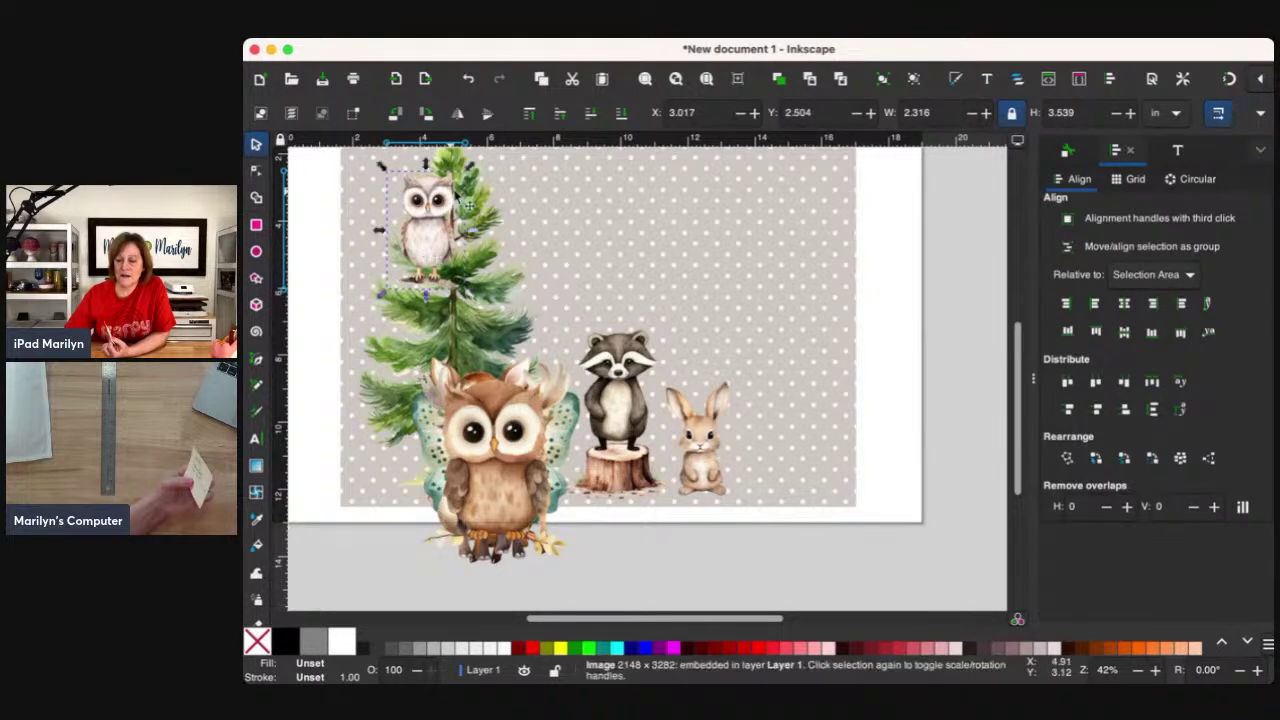
drag(469, 158, 425, 233)
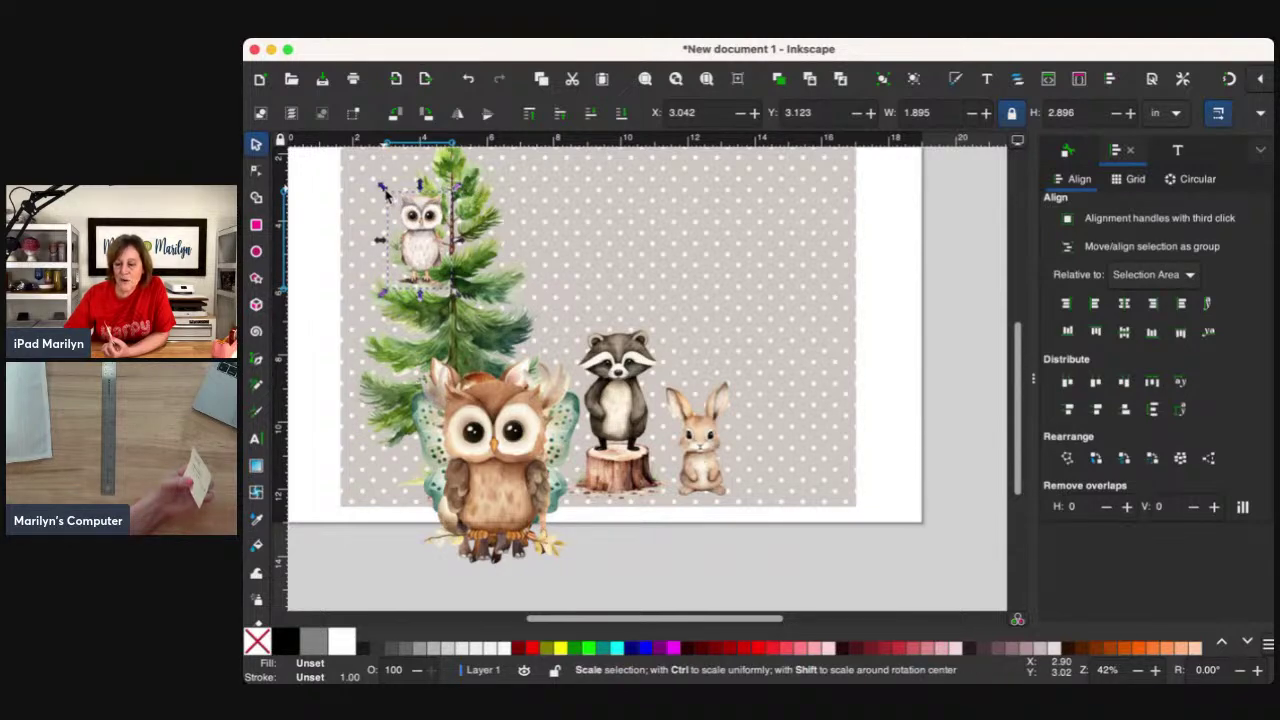
drag(386, 195, 428, 250)
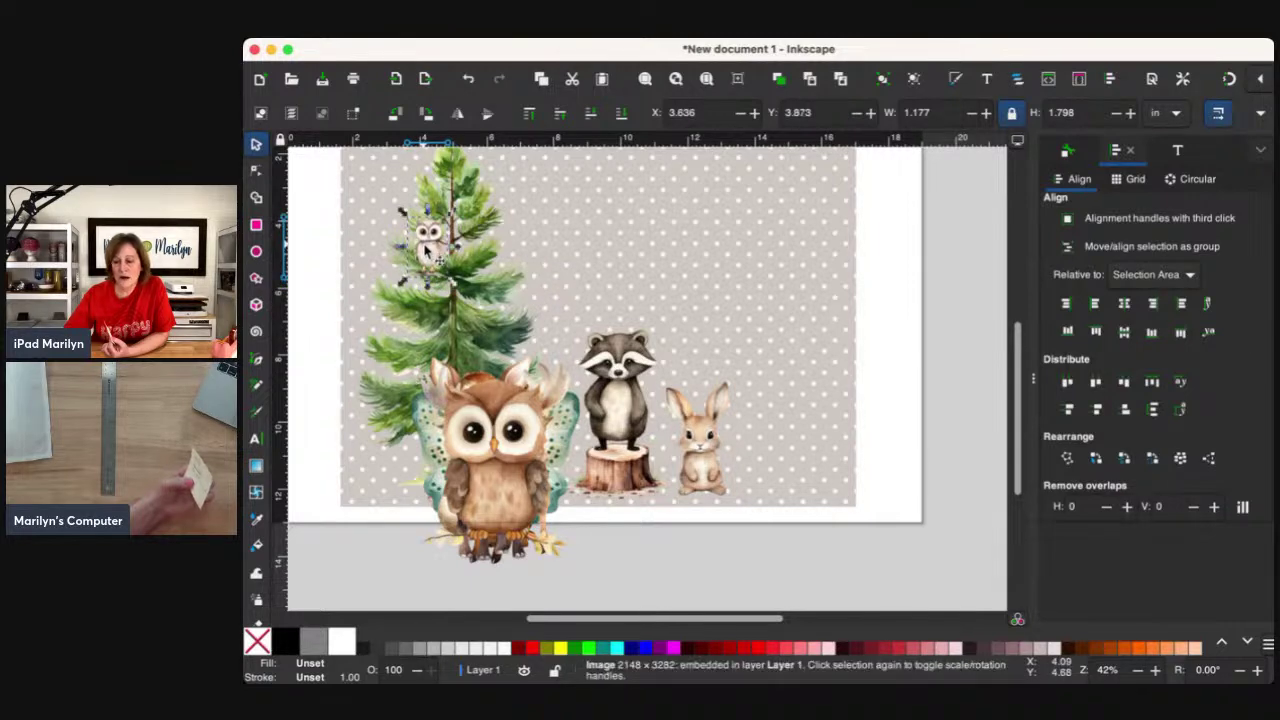
Shrink the brown owl, perch it on the pine's upper left branch, and position the white owl on a lower right branch.
click(505, 470)
drag(507, 474, 637, 290)
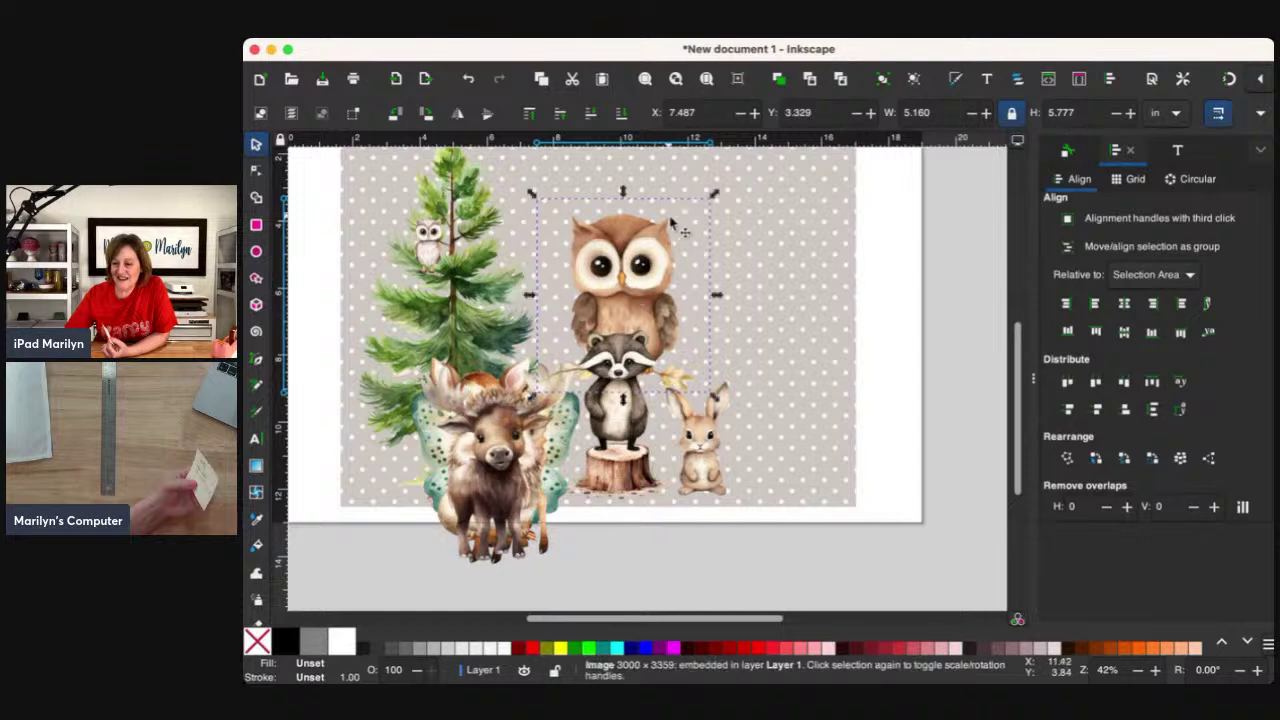
drag(716, 194, 594, 275)
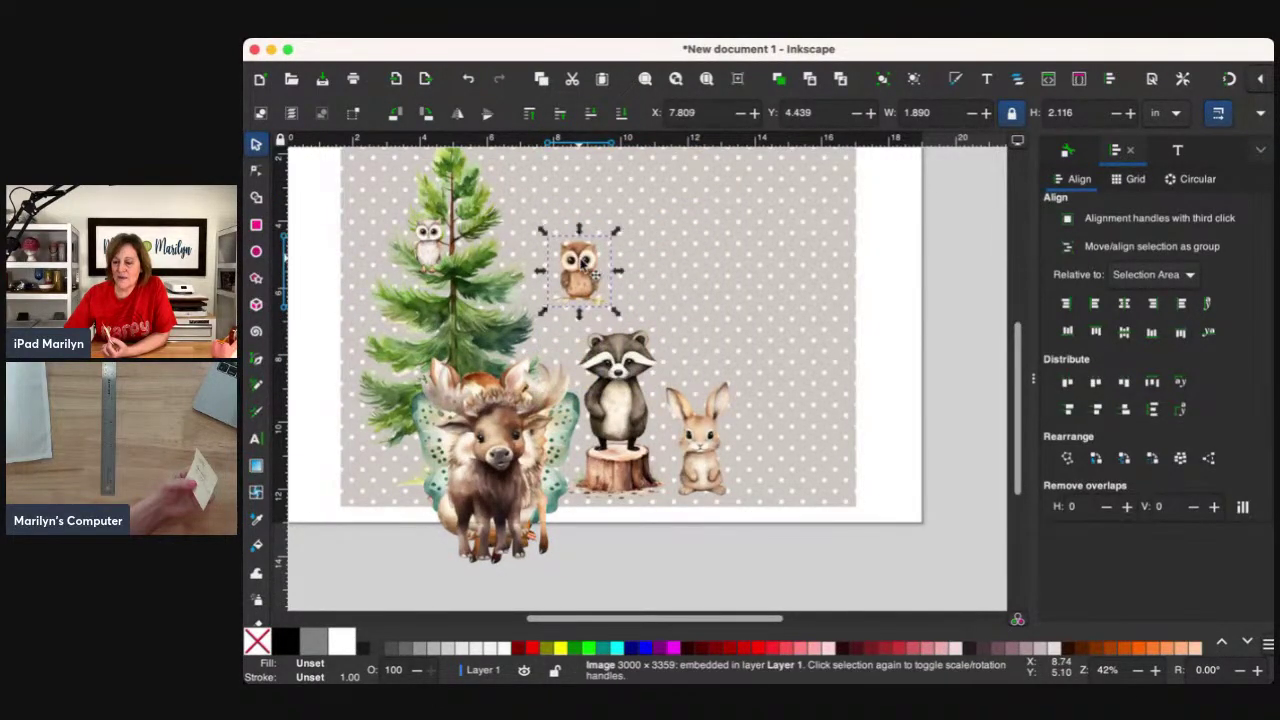
drag(615, 226, 607, 246)
mouse_move(430, 255)
mouse_down()
mouse_move(510, 288)
mouse_move(517, 307)
mouse_move(467, 216)
mouse_move(419, 238)
mouse_move(409, 228)
mouse_move(420, 238)
mouse_up()
click(598, 243)
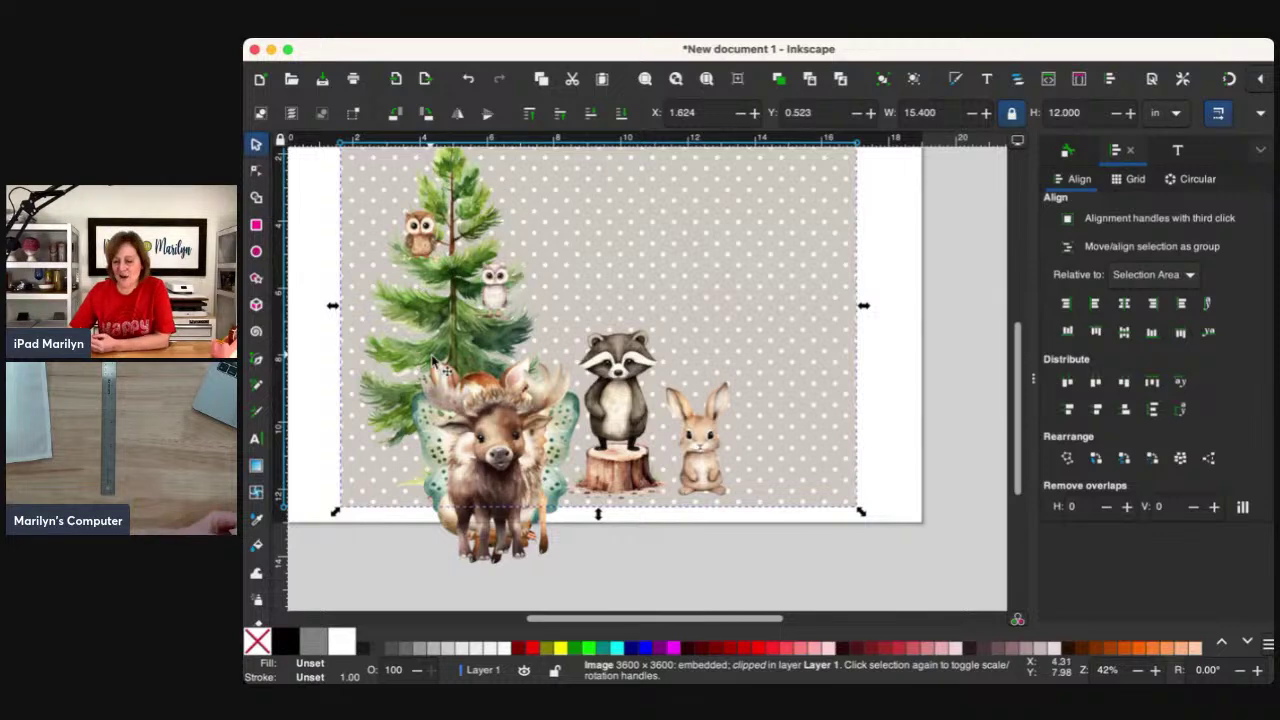
Spread out the pile by moving the moose and hedgehog to the placemat's right edge and the fox and deer around the raccoon and rabbit.
click(482, 453)
drag(482, 453, 875, 243)
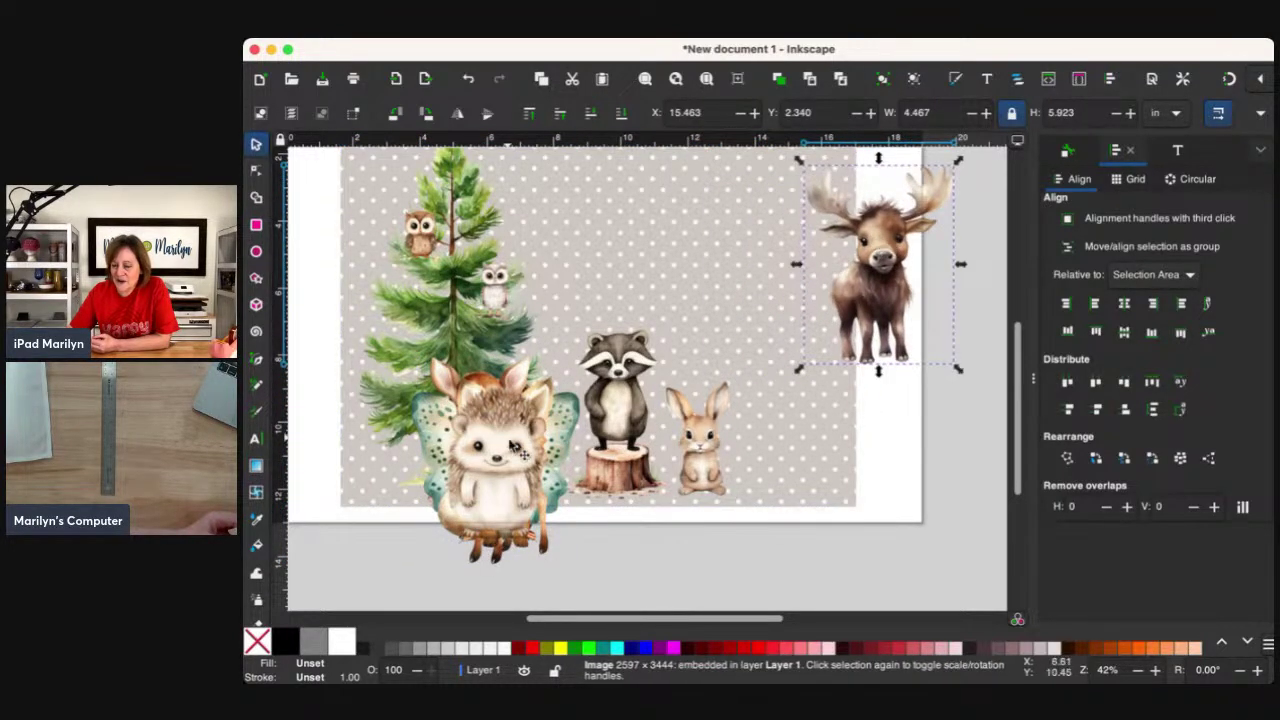
drag(503, 455, 820, 432)
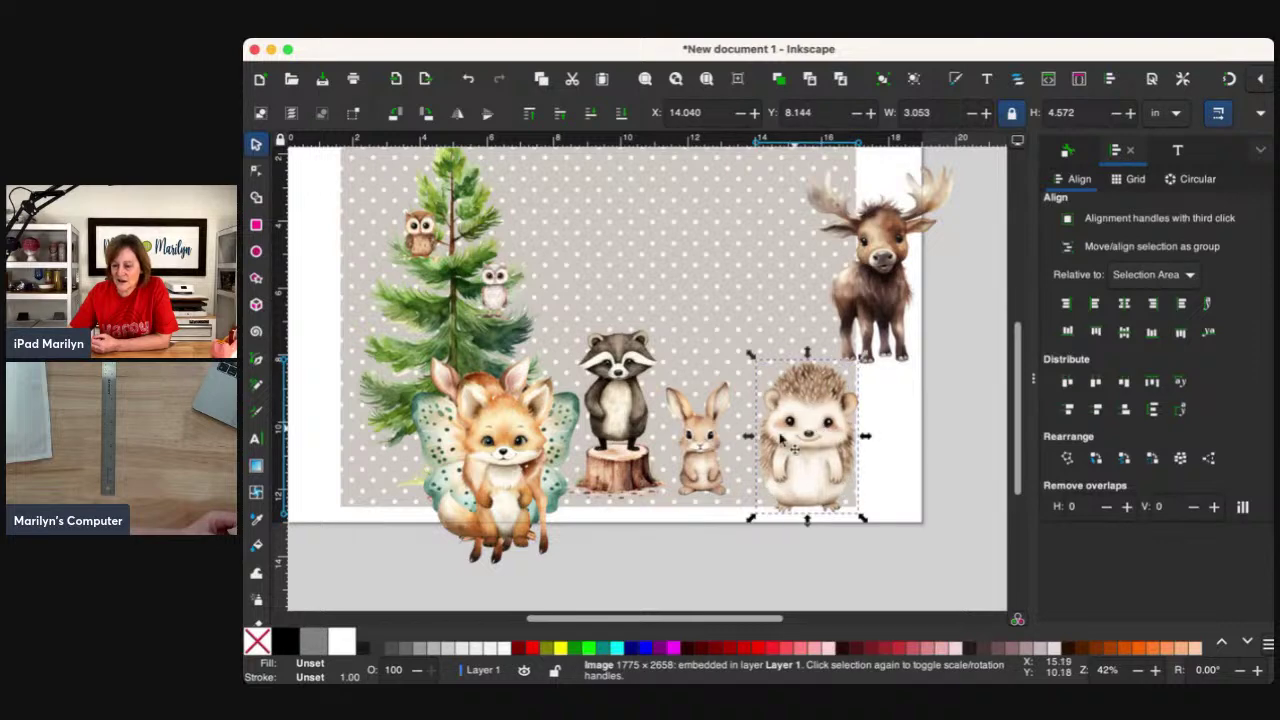
drag(516, 455, 650, 268)
drag(494, 470, 940, 455)
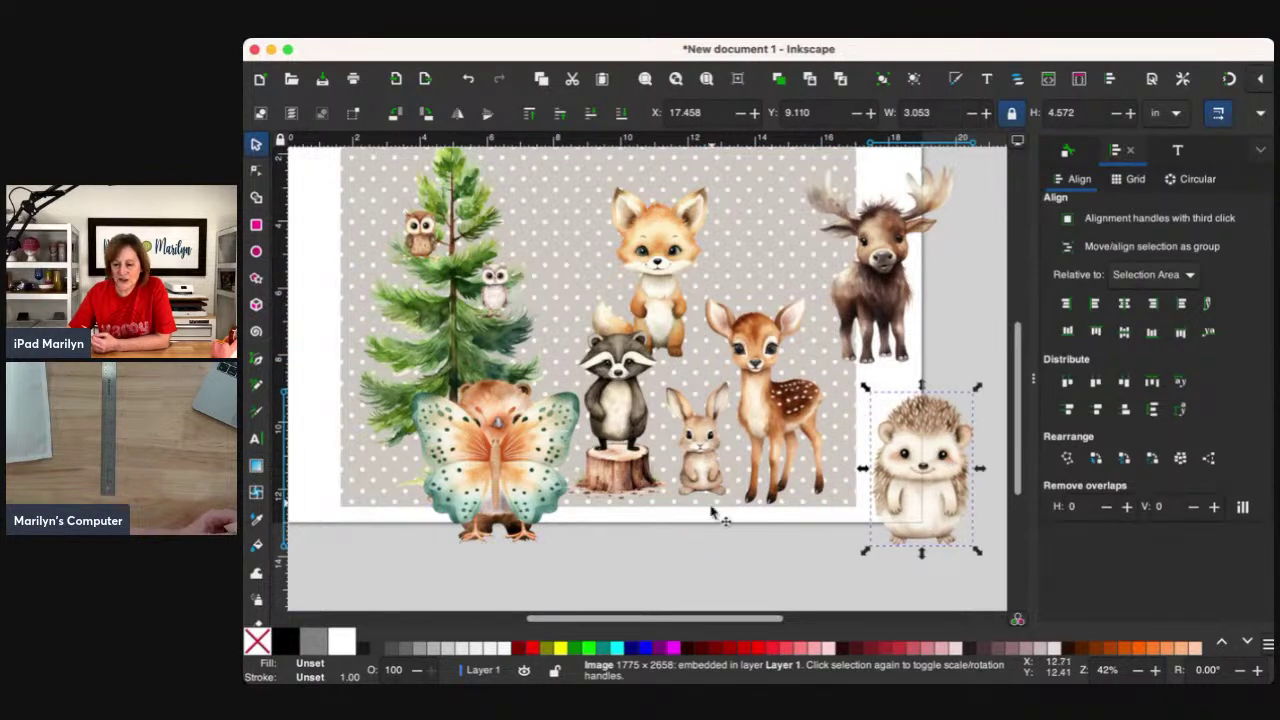
Shrink the bird to about 1.0 × 1.1 in on the pine's left branches and the butterfly to about 1.1 × 0.9 in beside the fox.
drag(508, 472, 483, 557)
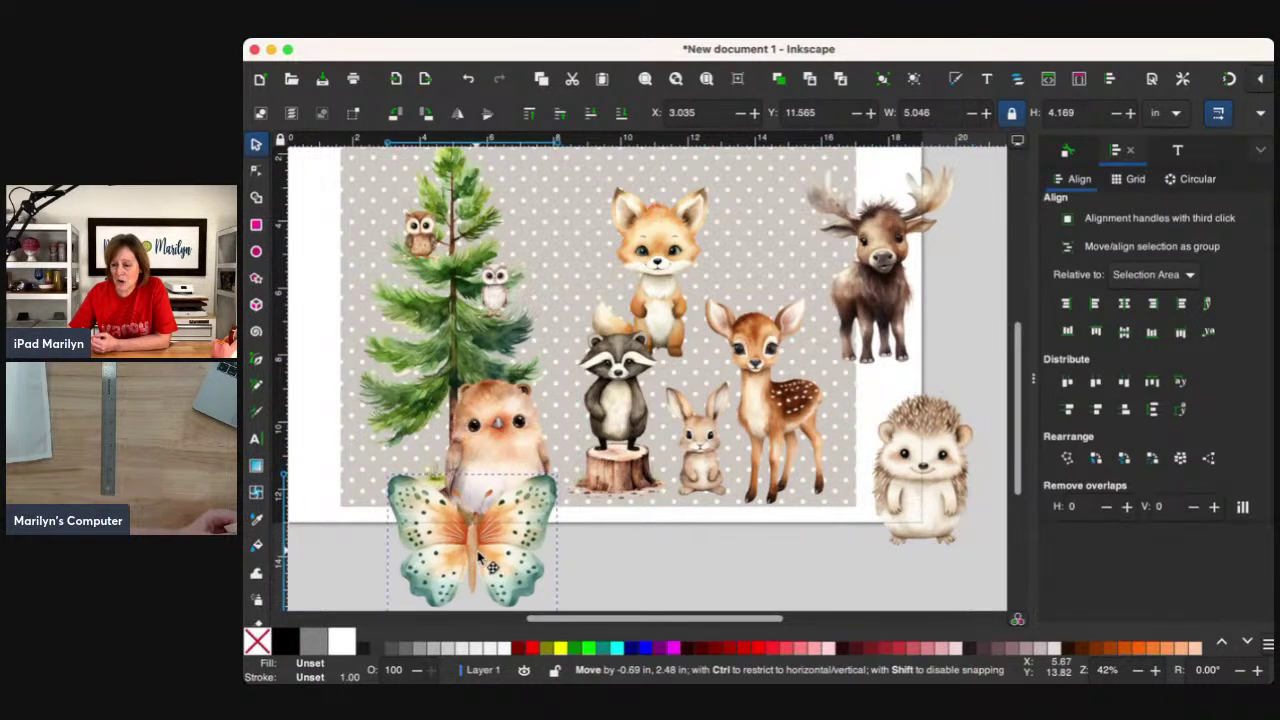
drag(491, 453, 520, 392)
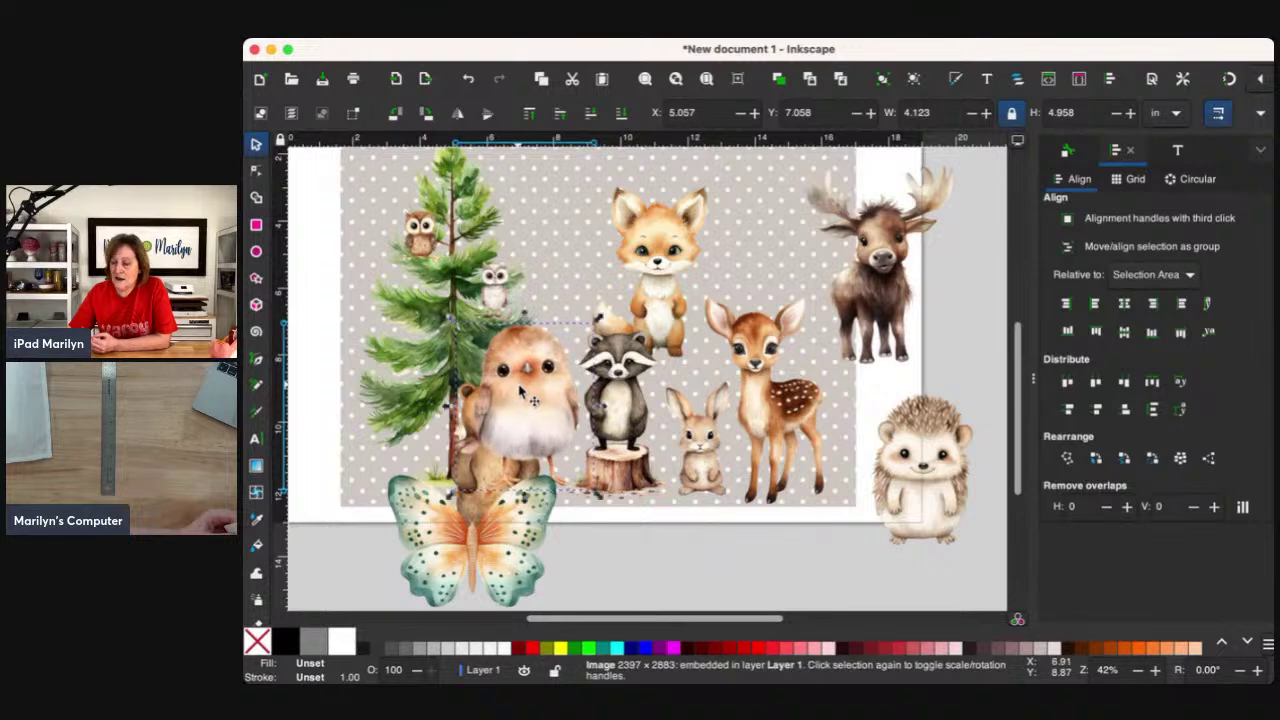
drag(596, 325, 416, 338)
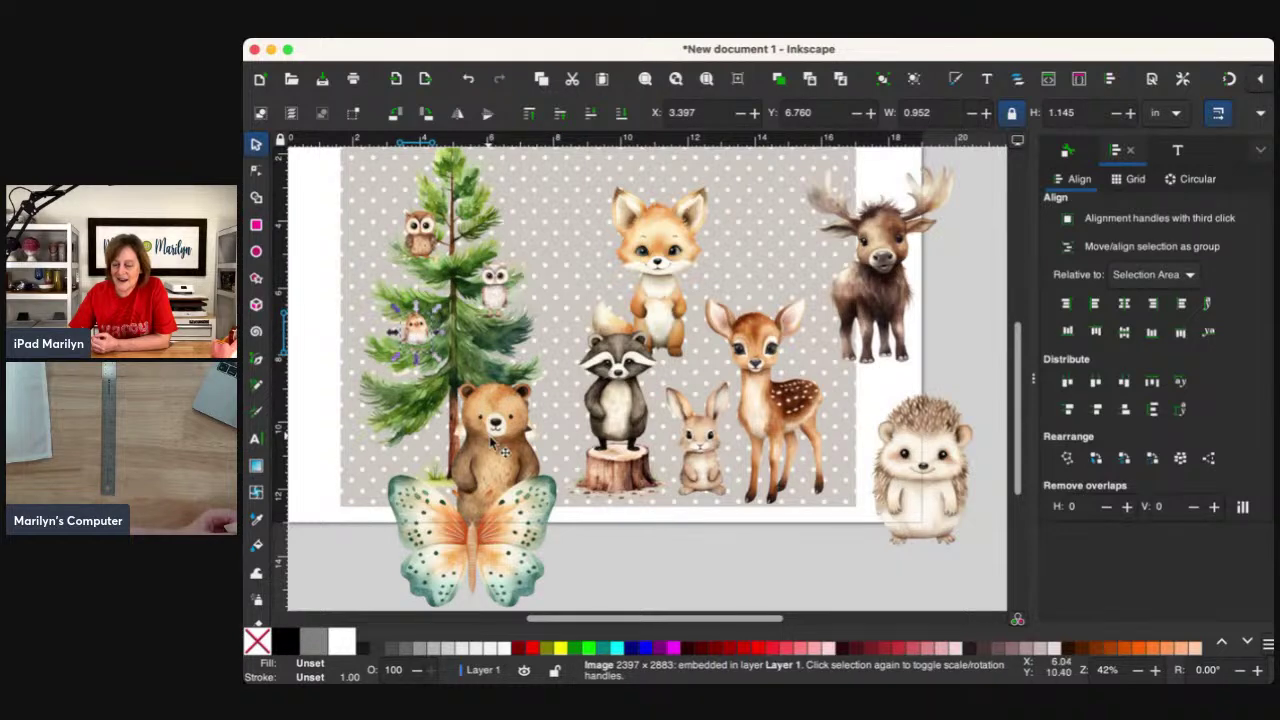
click(505, 553)
drag(563, 472, 782, 193)
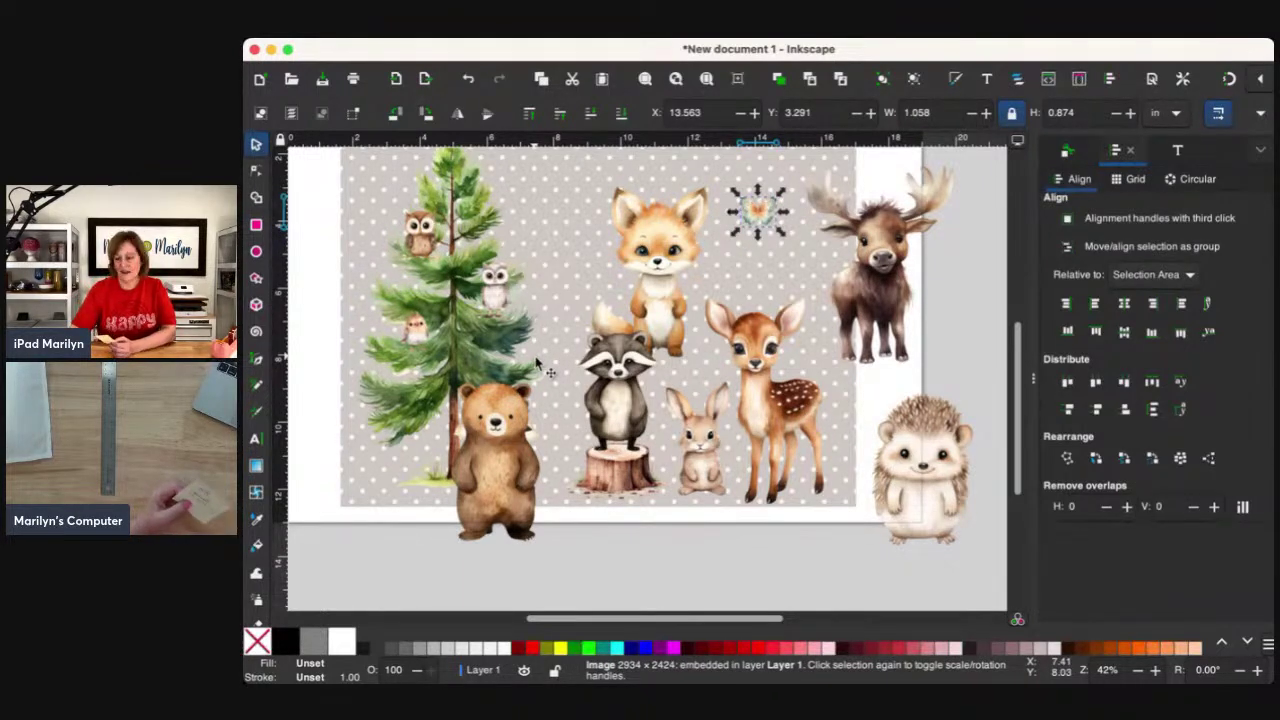
Separate the bear and badger, placing the bear beside the pine trunk and moving the badger and the stump's raccoon below the placemat.
drag(480, 505, 665, 541)
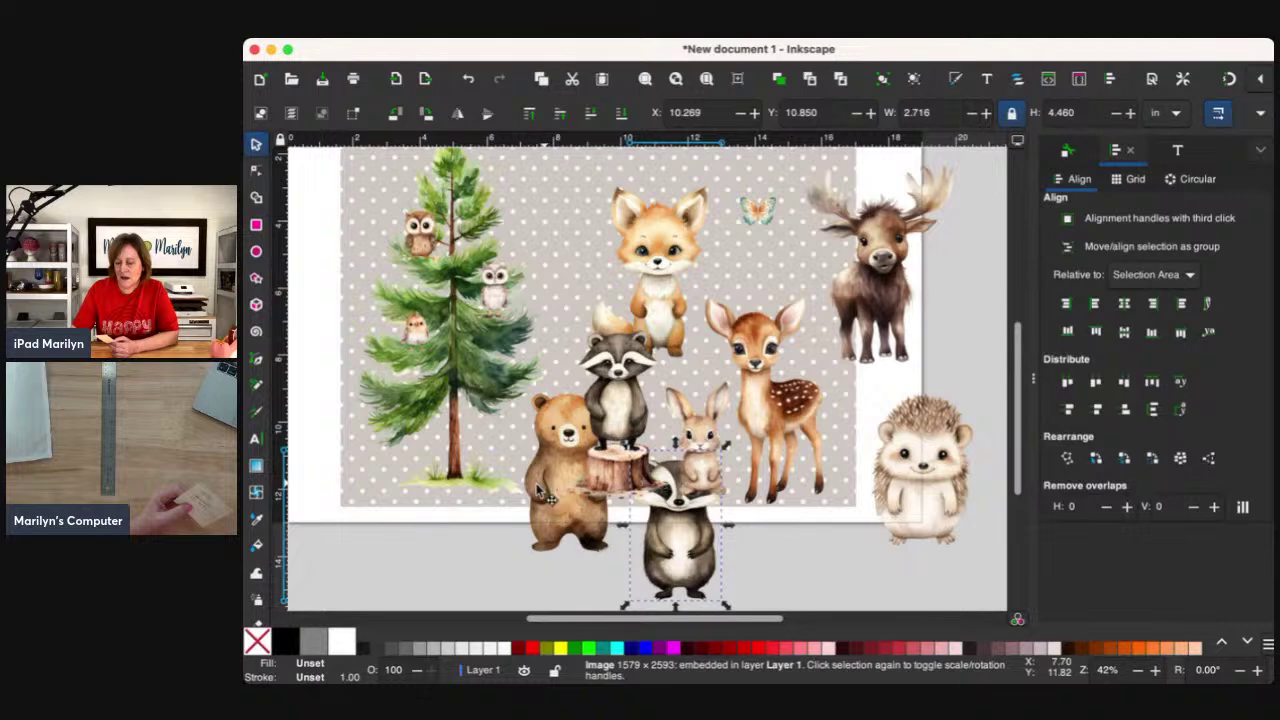
drag(544, 495, 480, 495)
drag(678, 540, 577, 567)
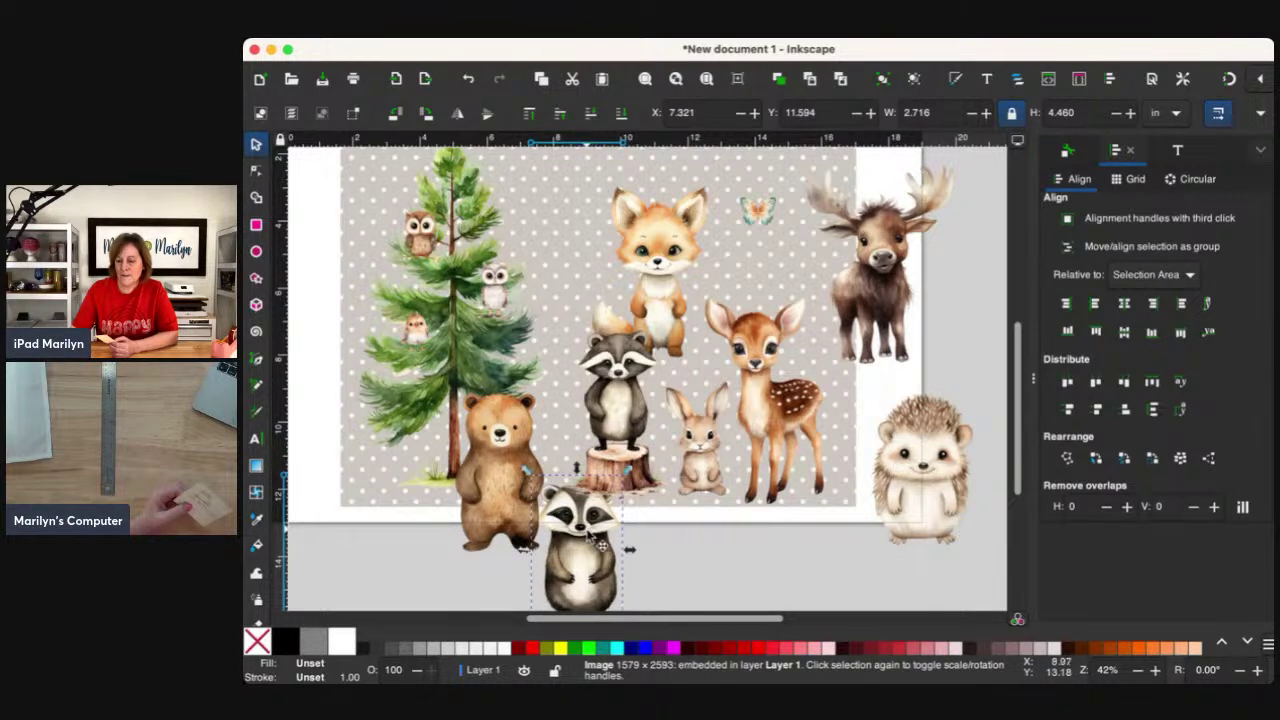
click(587, 545)
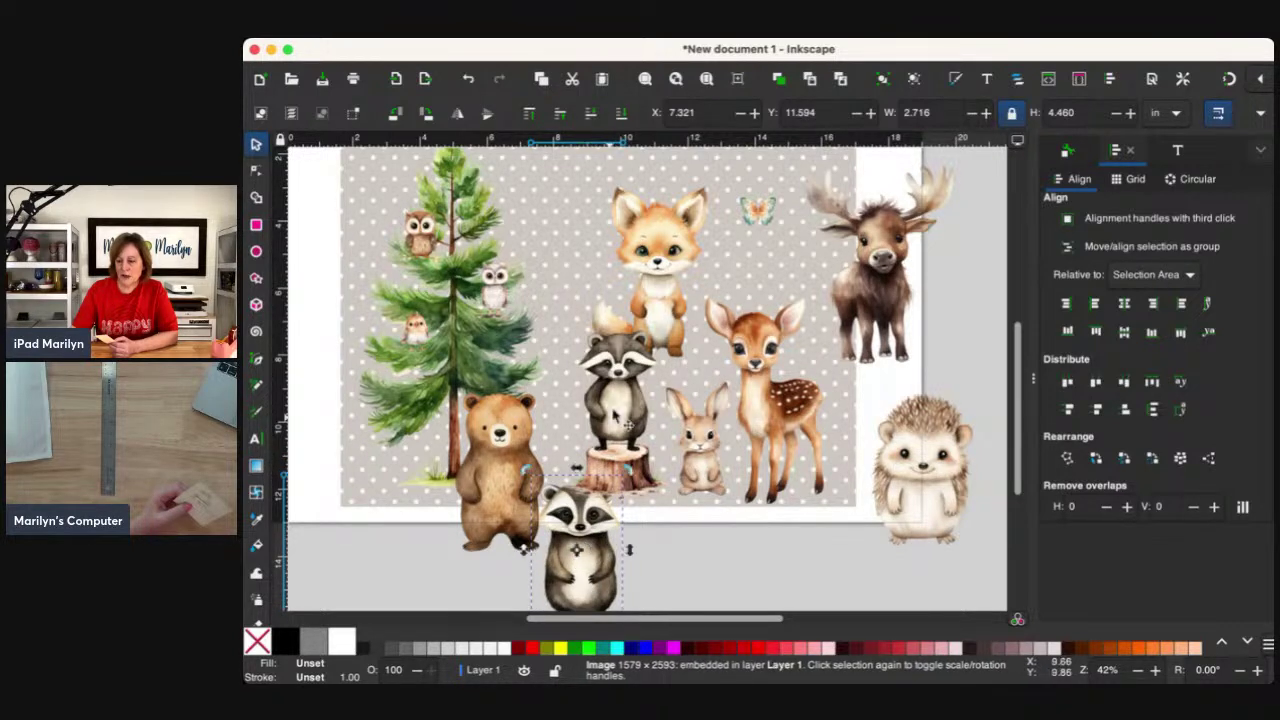
drag(629, 378, 716, 580)
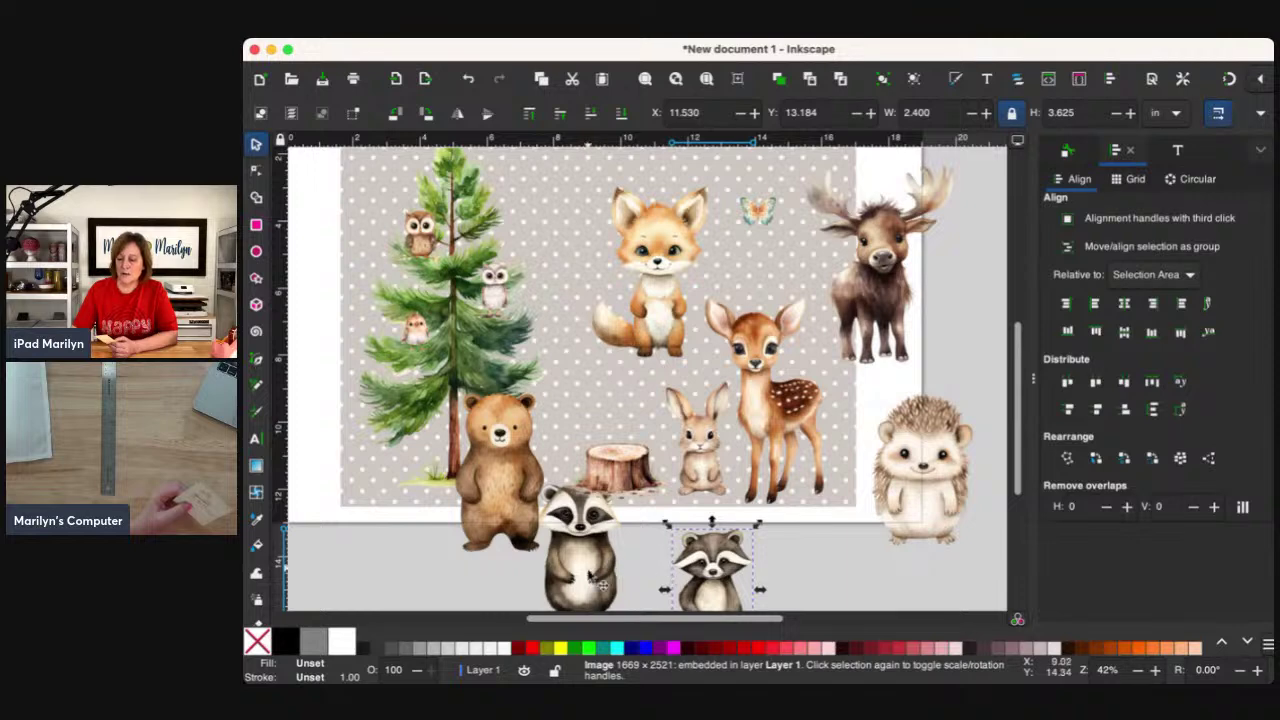
Move the badger onto the tree stump and shrink it to about 1.6 × 2.6 in so it stands on top.
drag(590, 576, 621, 441)
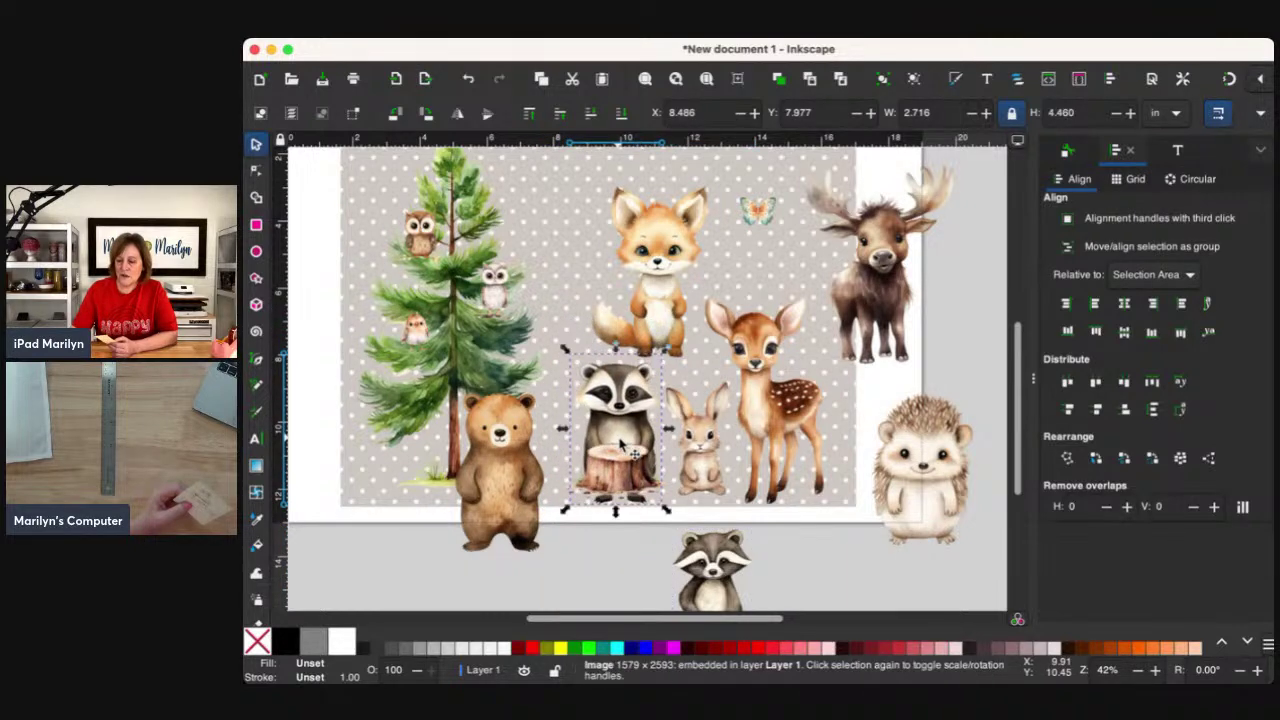
drag(669, 352, 636, 384)
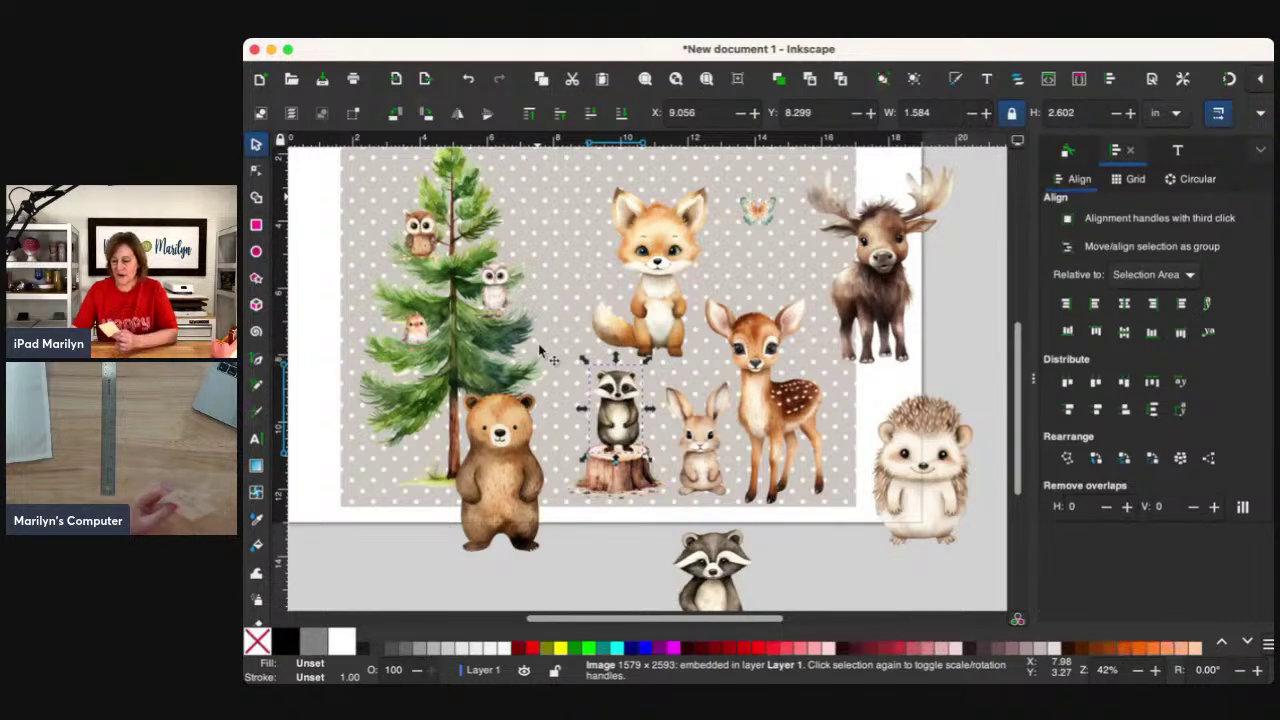
scroll(745, 553, up, 1)
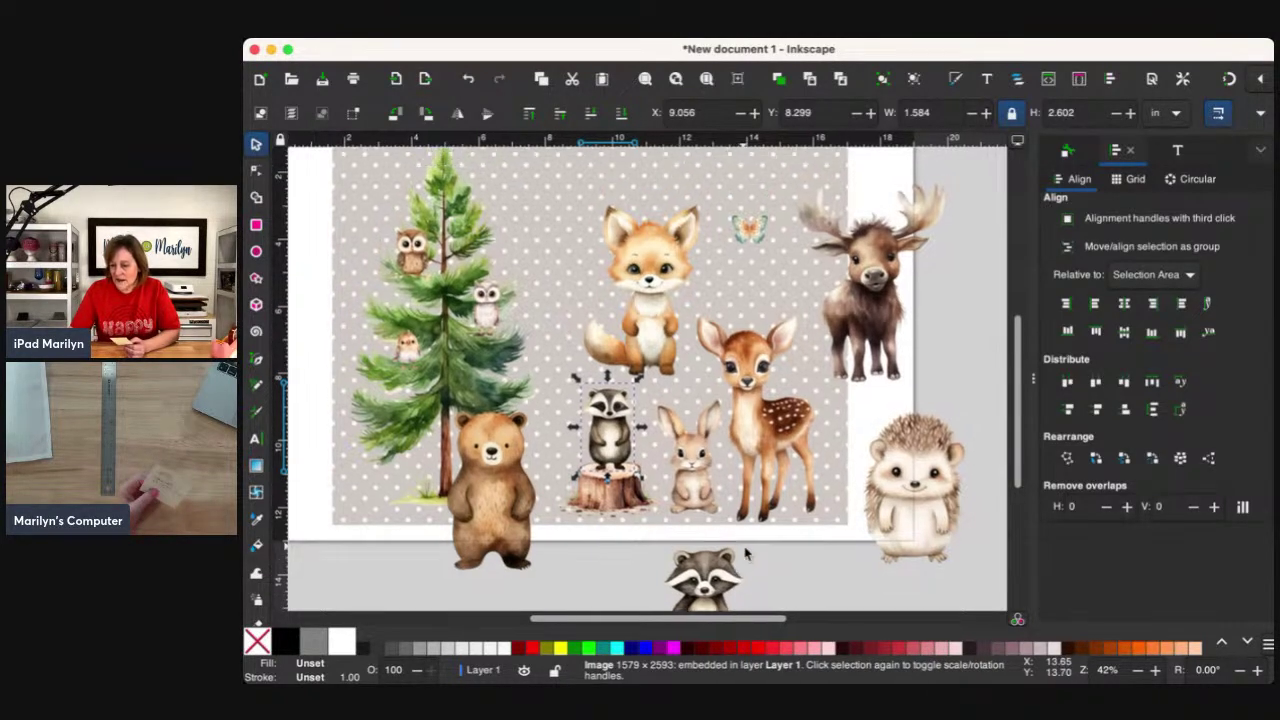
Delete the raccoon below the placemat and move the butterfly beside the top of the pine.
click(725, 575)
key(Delete)
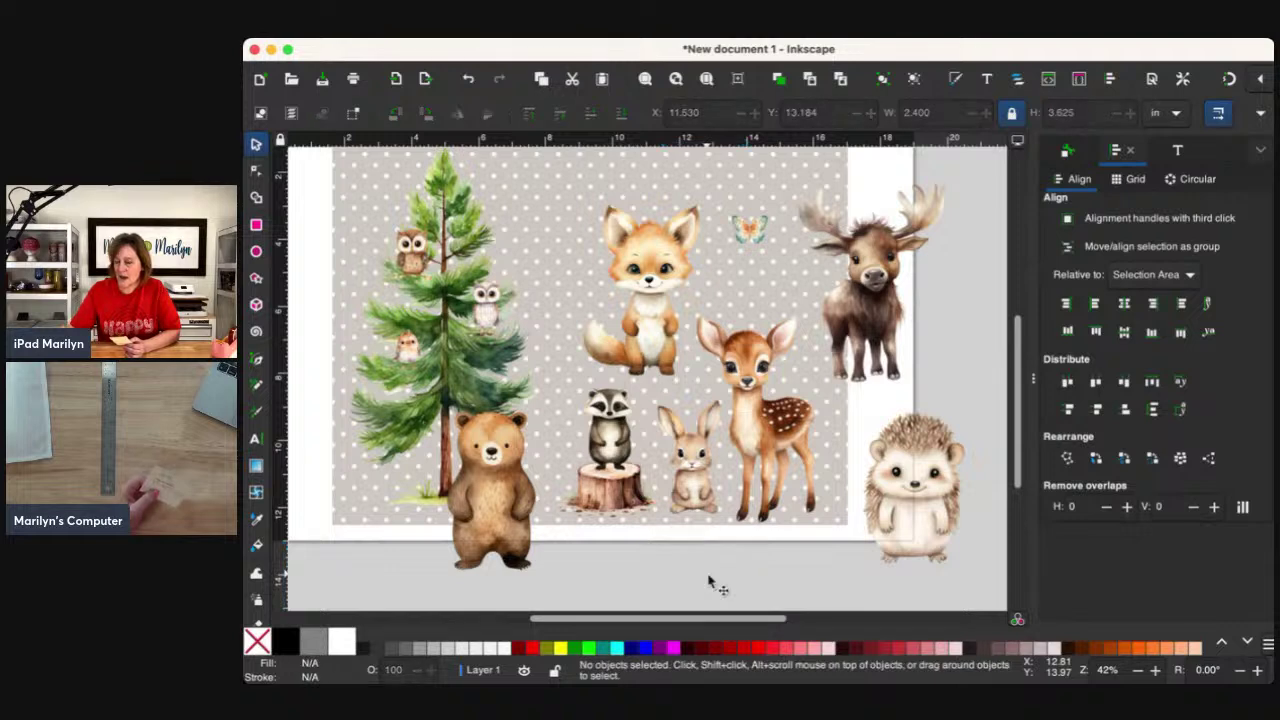
drag(750, 236, 526, 193)
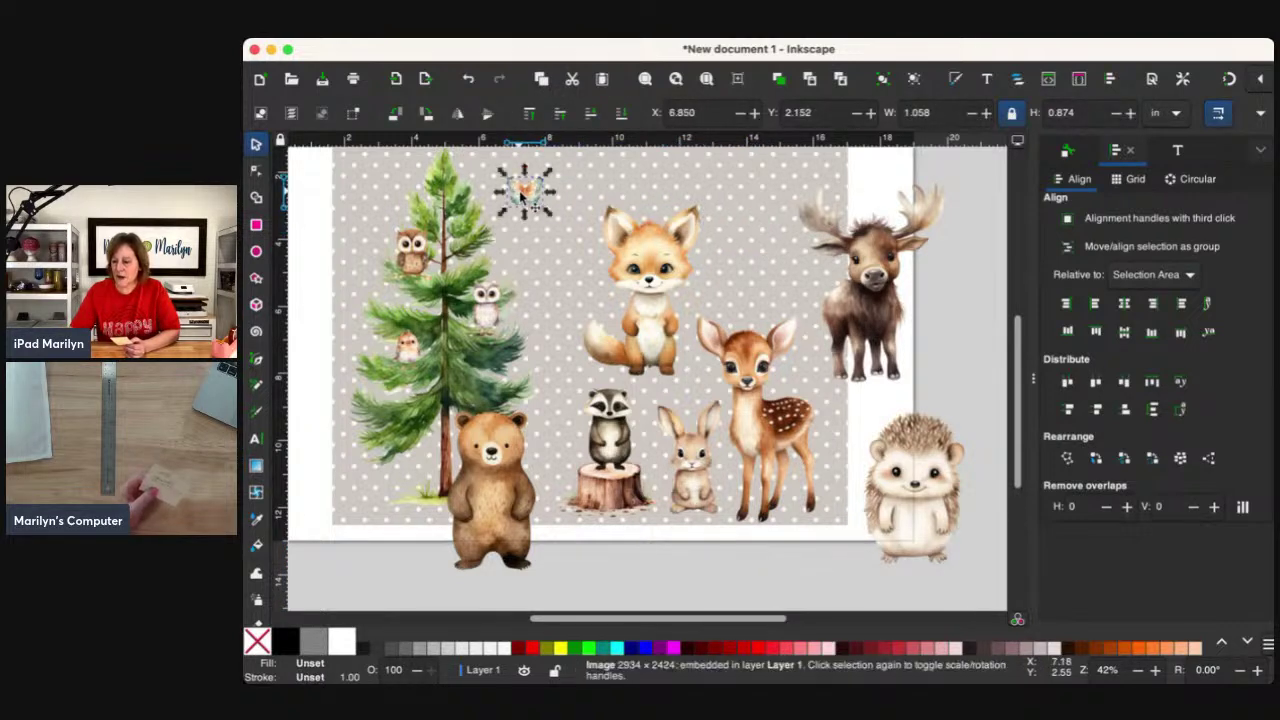
click(672, 288)
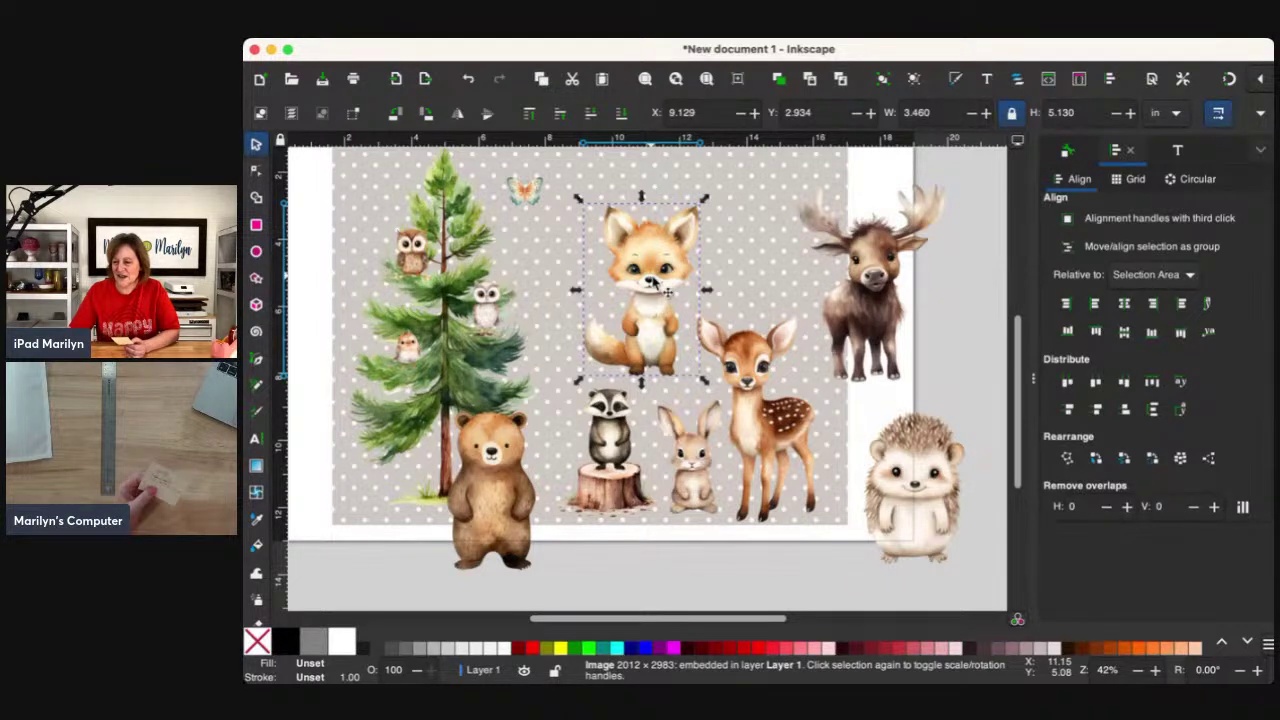
click(878, 312)
key(Delete)
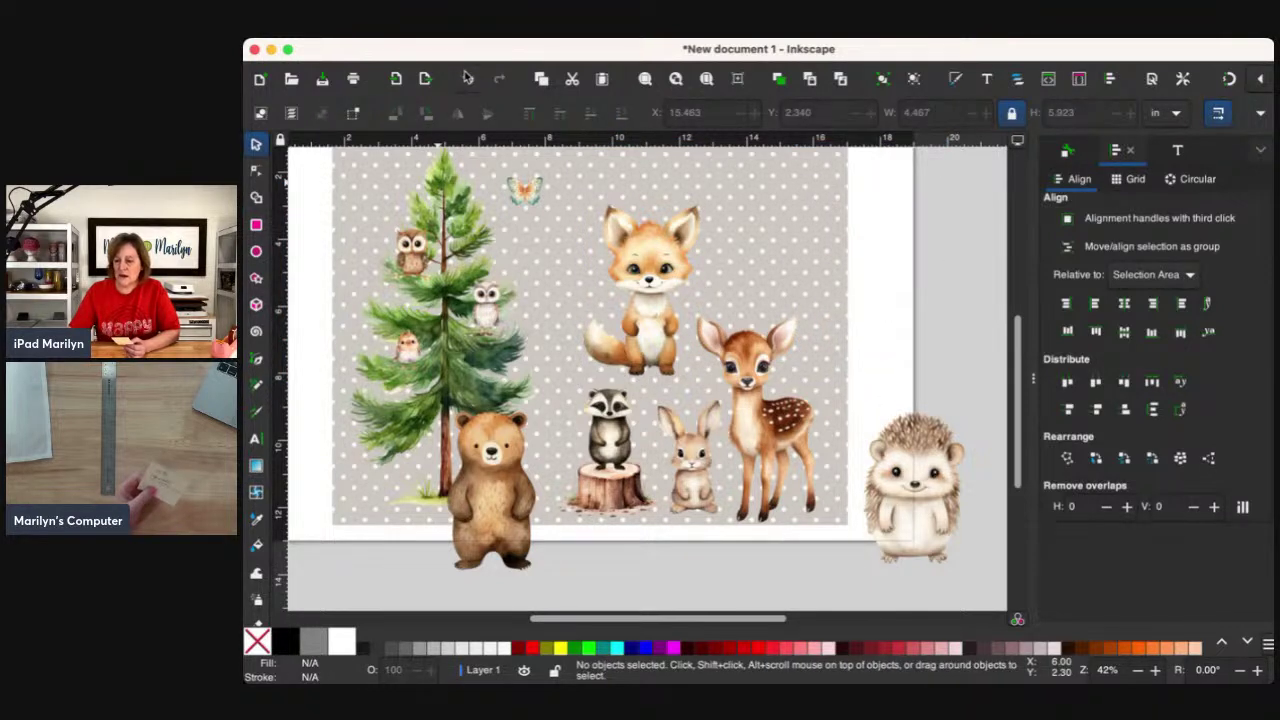
click(467, 78)
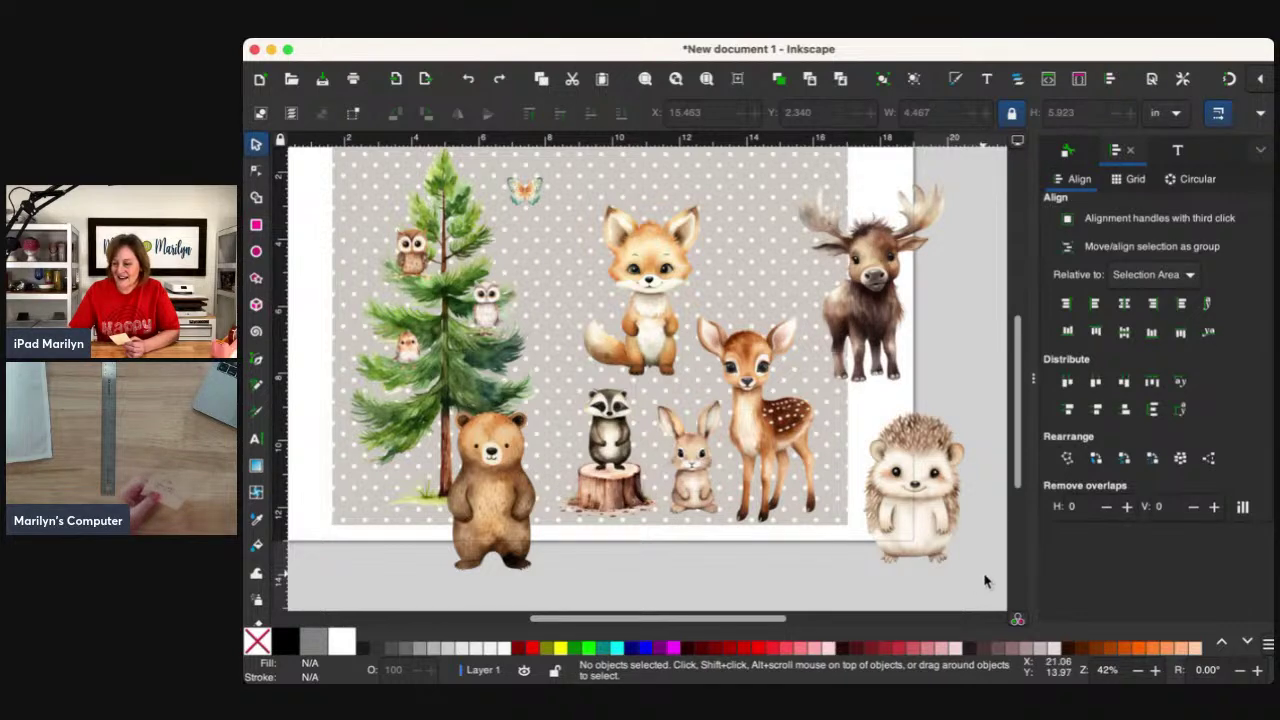
Shrink the hedgehog to about 1.6 × 2.4 in and the fox to about 2.1 × 3.1 in.
click(936, 490)
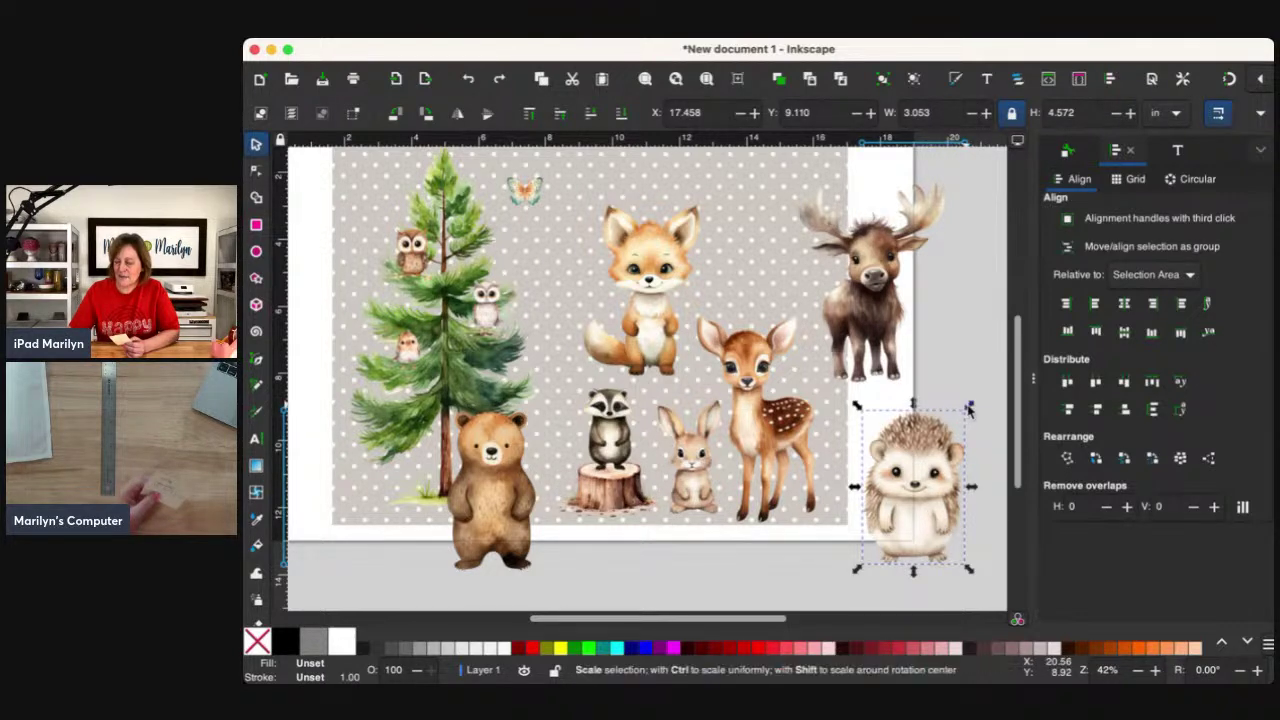
drag(965, 410, 918, 477)
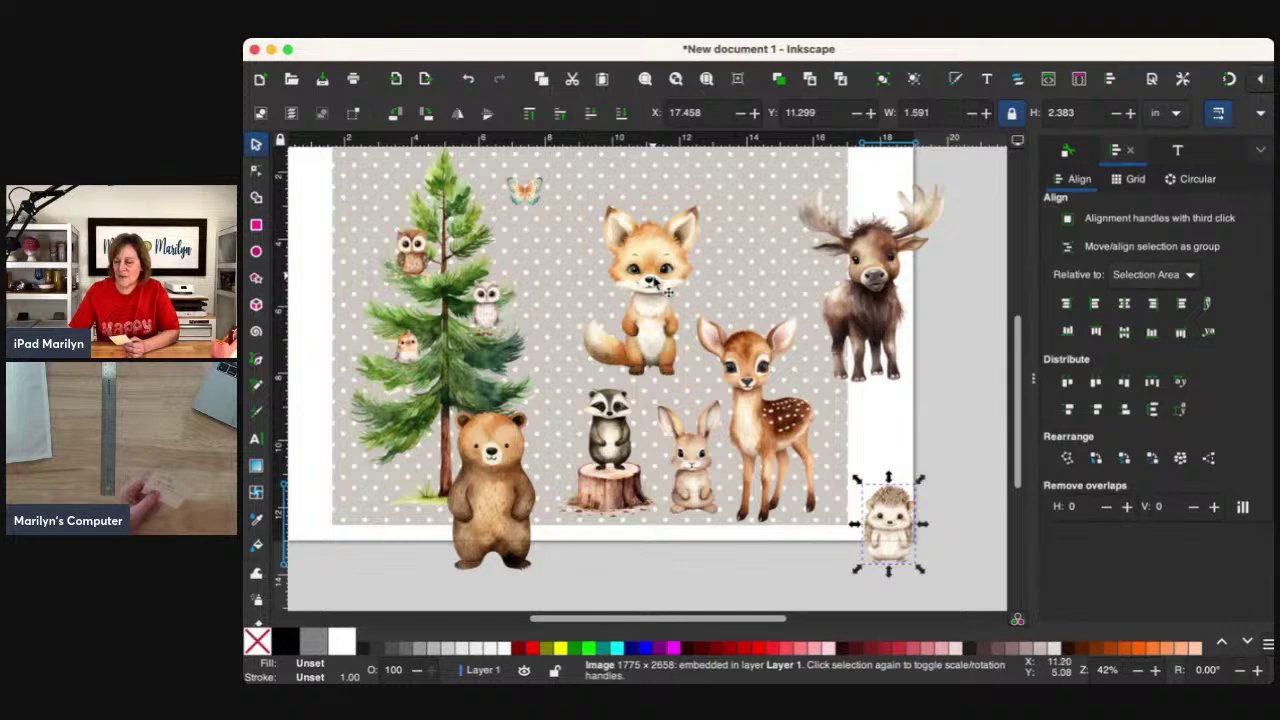
click(660, 290)
drag(705, 202, 656, 269)
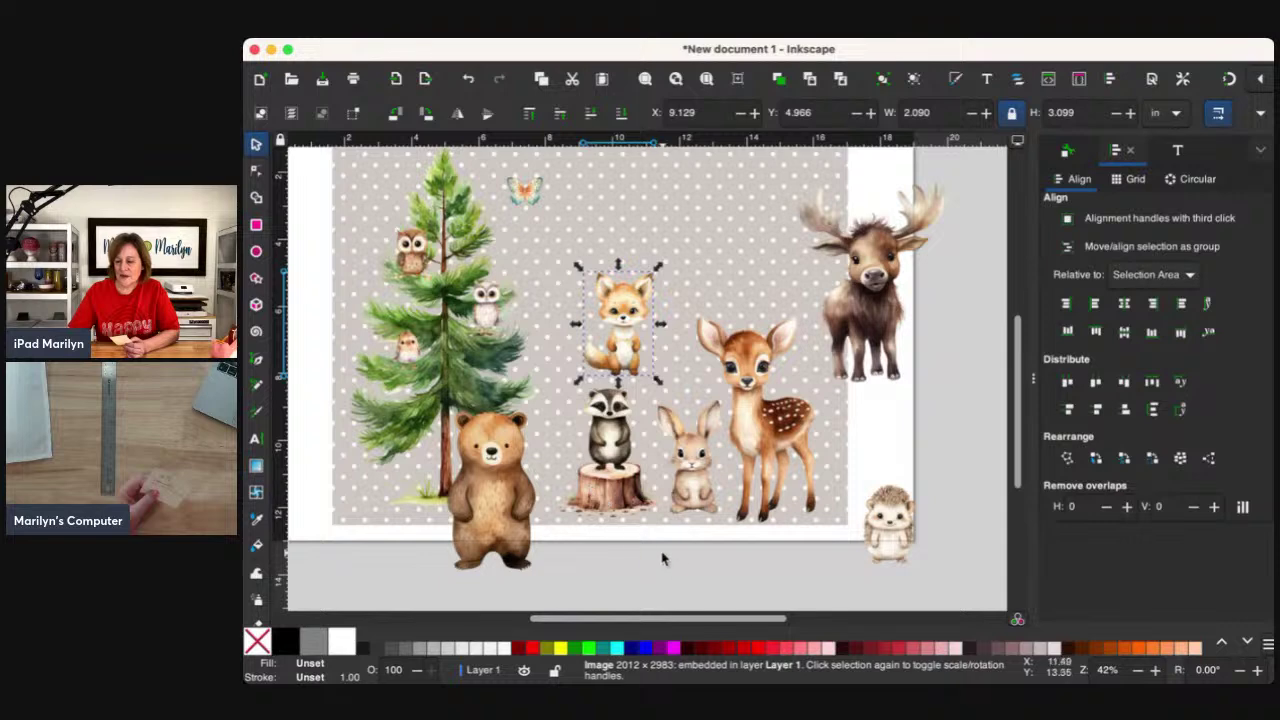
Move the badger and stump together toward the pine, and raise the bear onto the placemat between the trunk and stump.
drag(670, 568, 540, 368)
drag(603, 441, 556, 437)
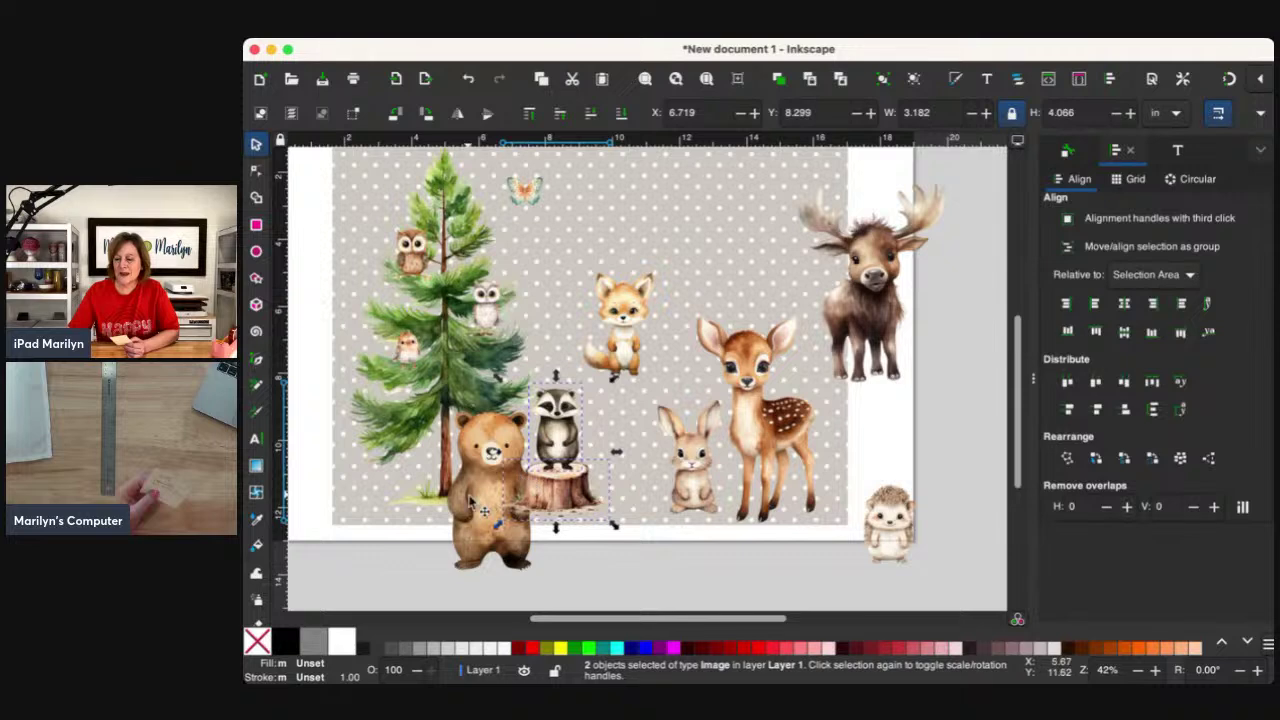
drag(472, 511, 495, 457)
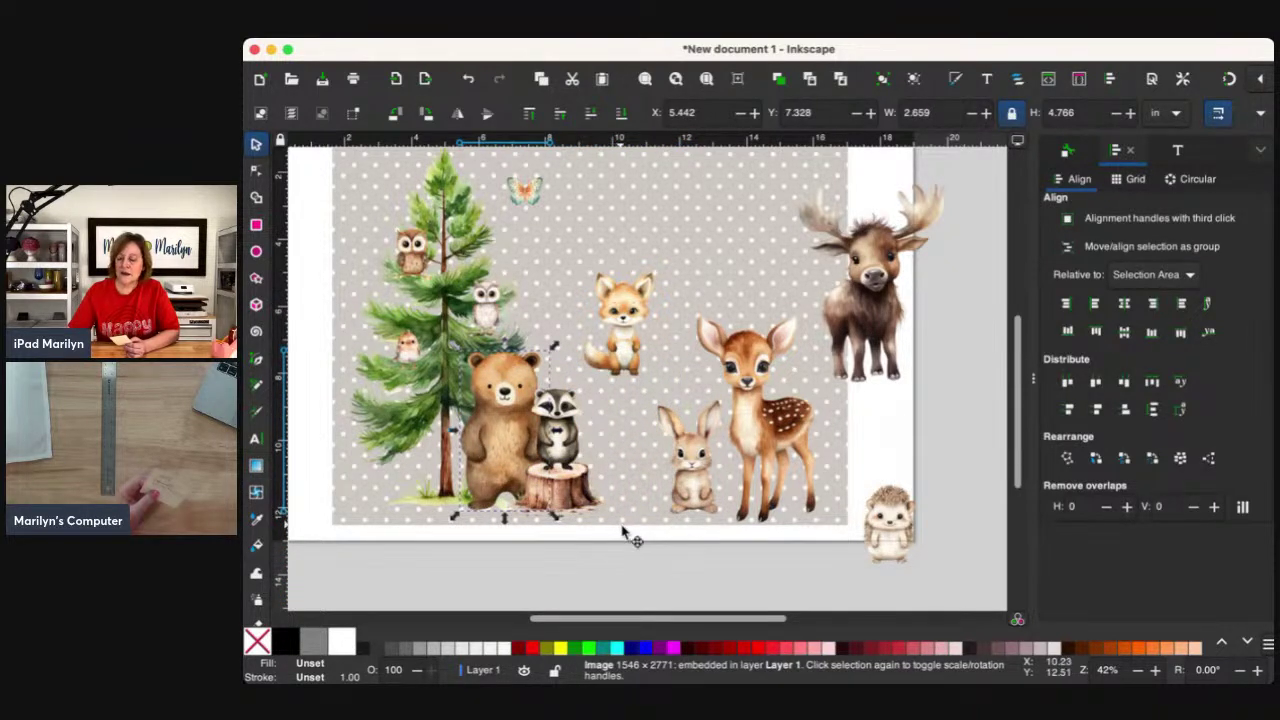
drag(622, 525, 507, 408)
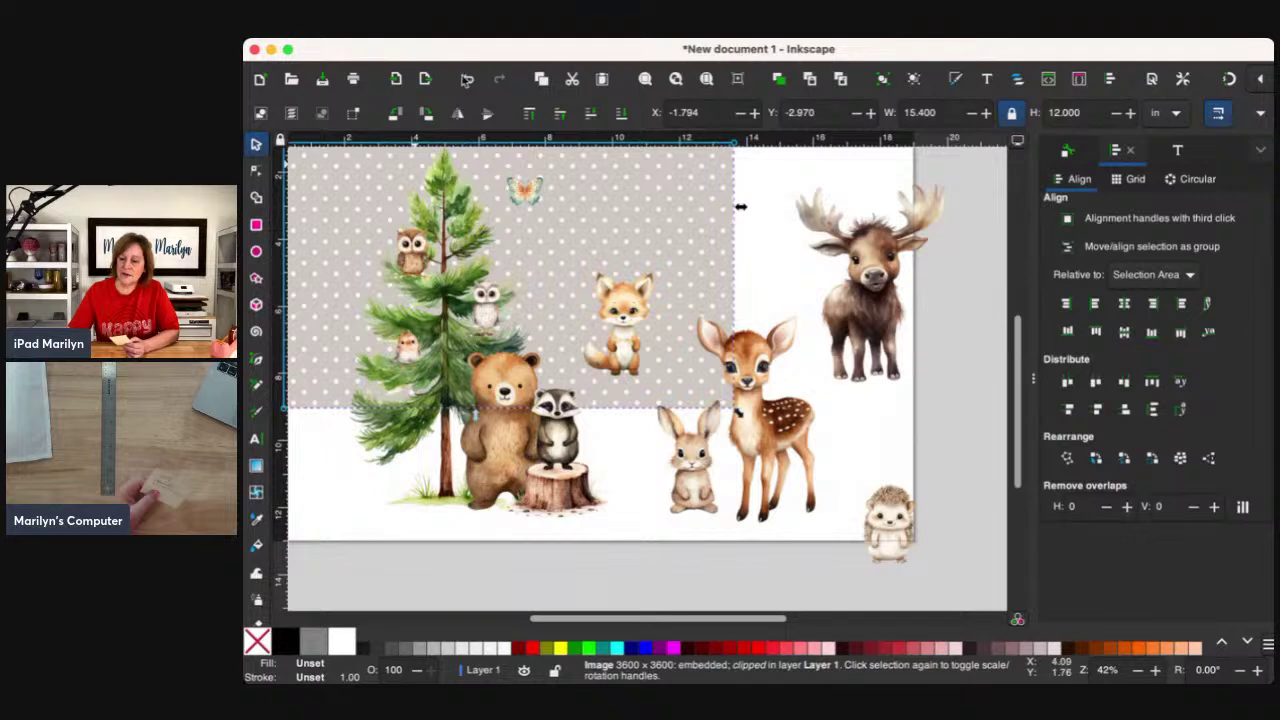
click(470, 80)
click(625, 566)
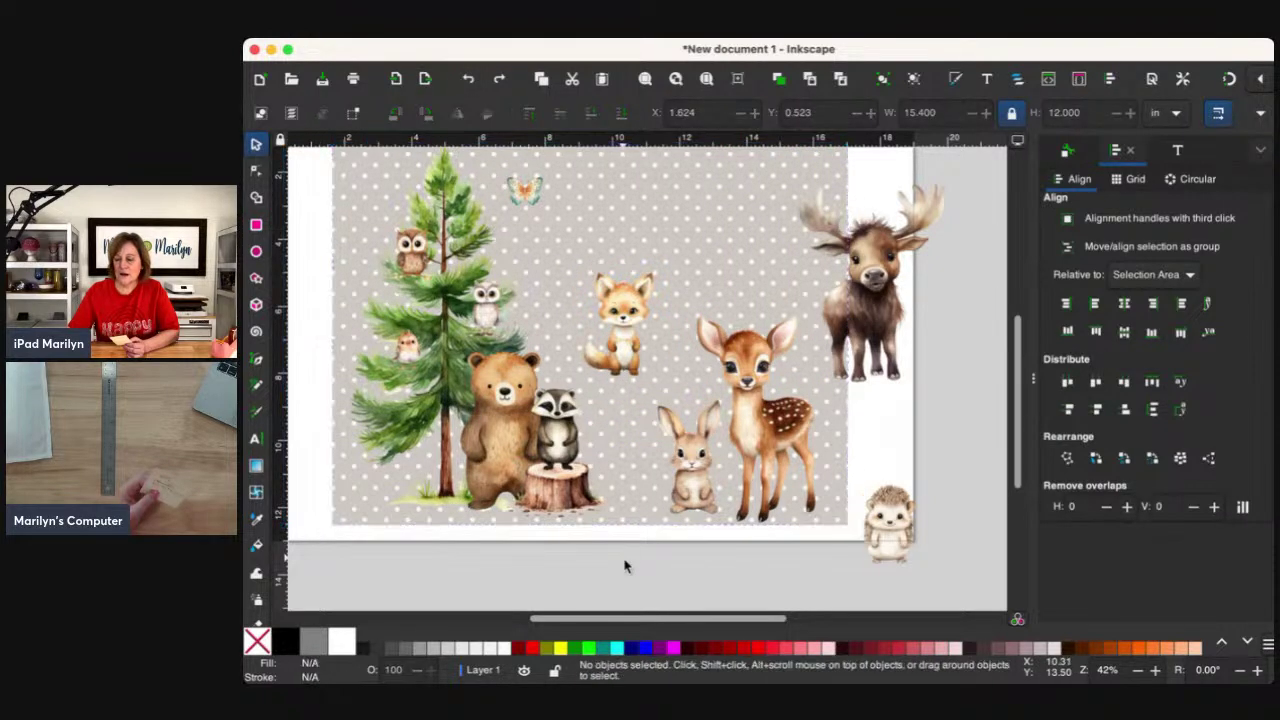
Shrink the badger slightly to about 1.5 × 2.4 in and center it on the stump.
drag(622, 565, 505, 372)
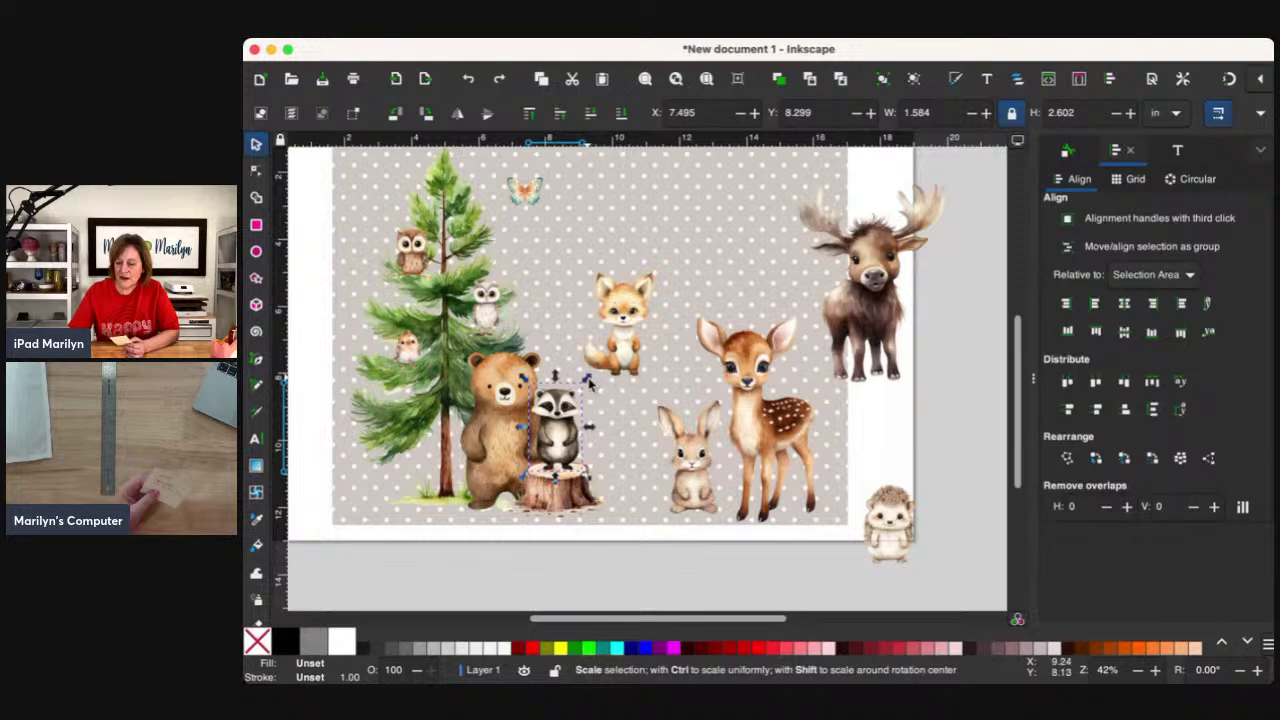
drag(593, 386, 588, 392)
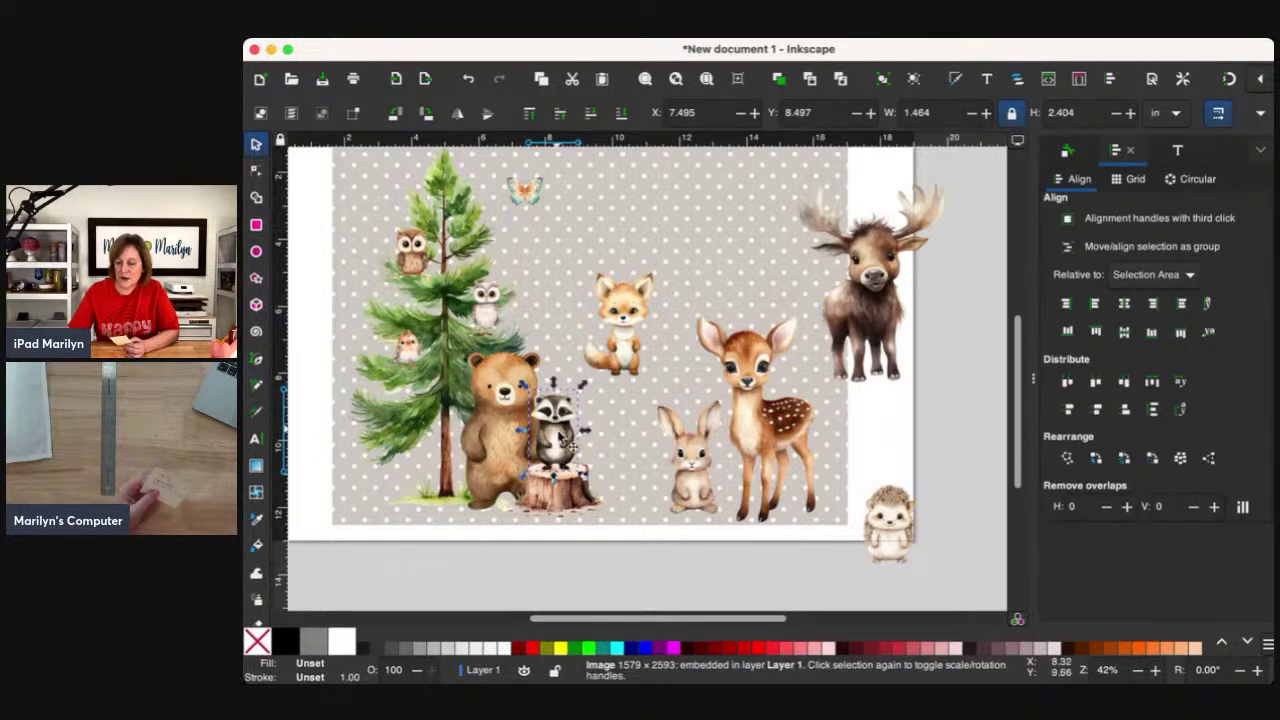
drag(563, 440, 568, 443)
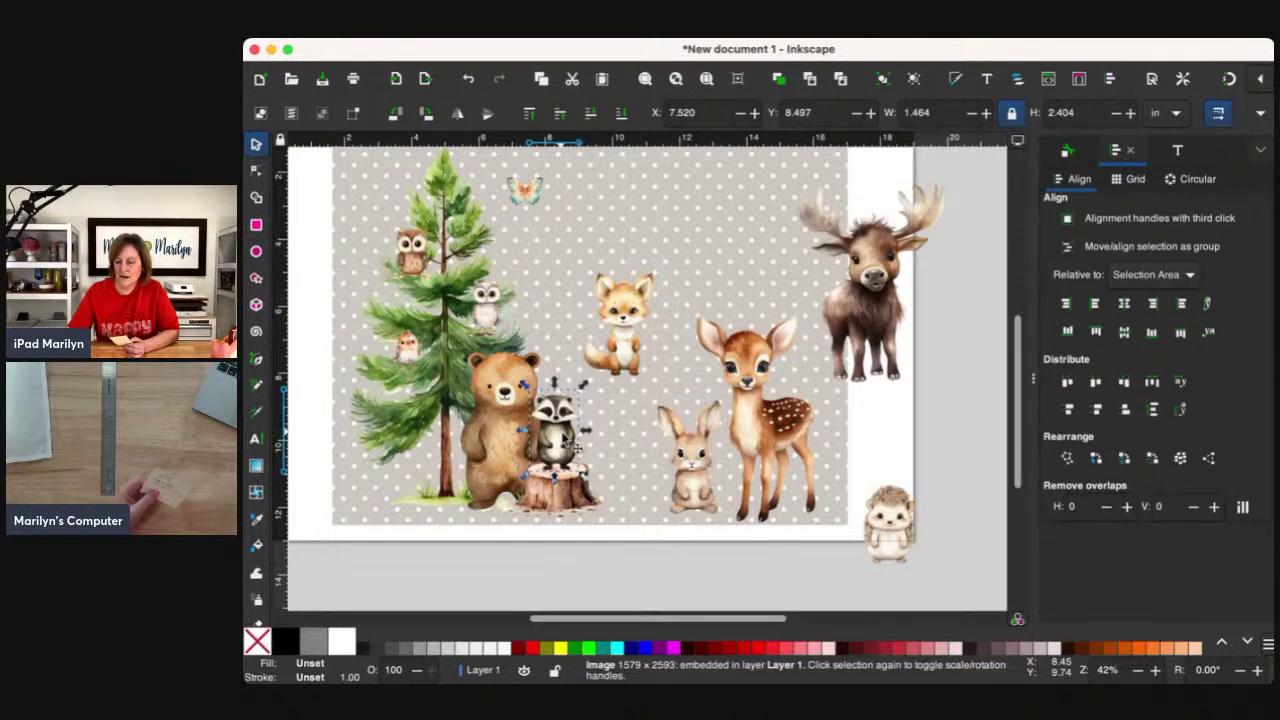
Nudge the badger and stump together horizontally toward the rabbit until they stand clear of the bear.
drag(612, 560, 490, 368)
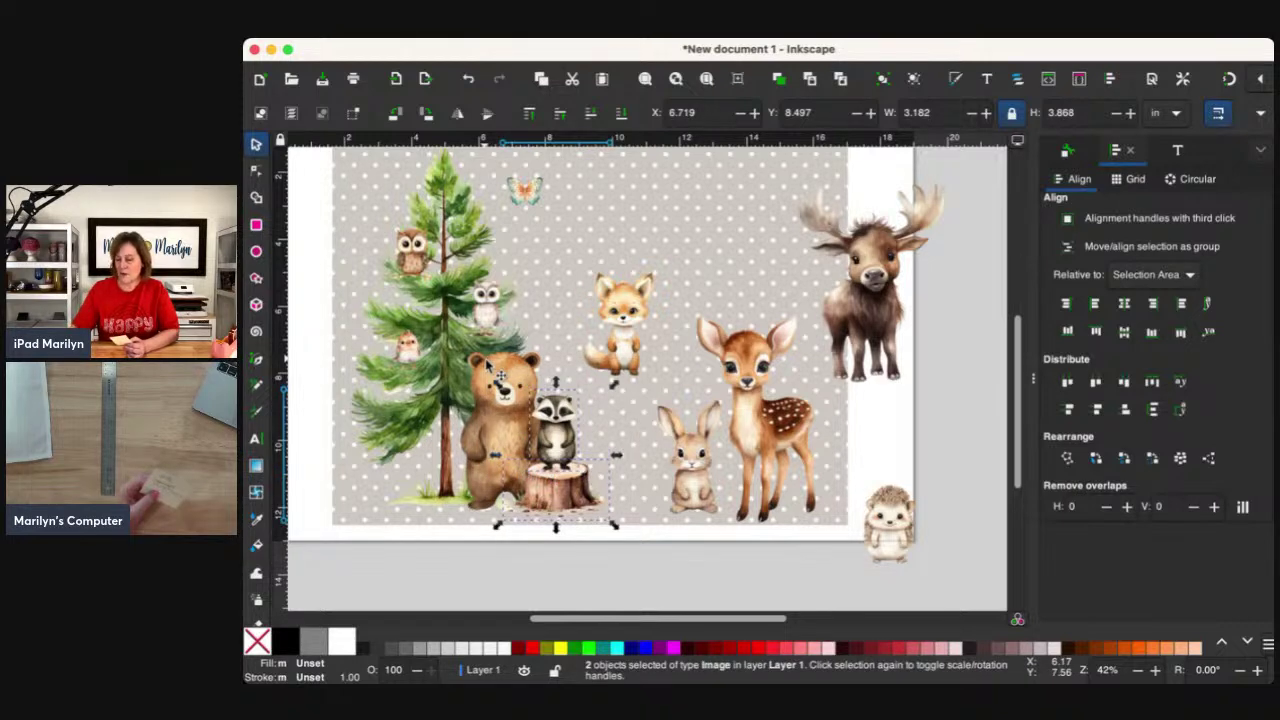
key(Right)
key(Right)
key(Right)
key(Right)
key(Right)
key(Right)
key(Right)
key(Right)
key(Right)
key(Right)
key(Right)
key(Right)
key(Right)
key(Right)
key(Right)
key(Right)
key(Right)
key(Right)
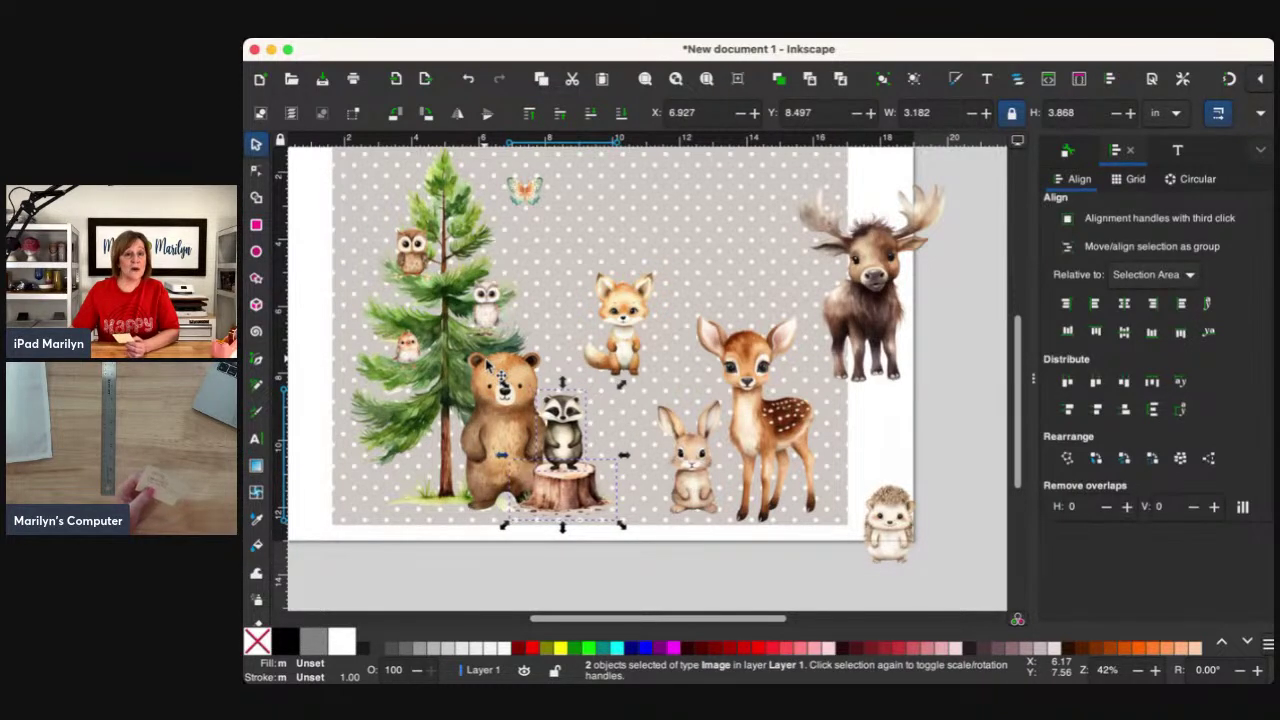
key(Right)
key(Right)
key(Right)
key(Right)
key(Right)
key(Right)
key(Right)
key(Right)
key(Right)
key(Right)
key(Right)
key(Right)
key(Right)
key(Right)
key(Right)
key(Right)
key(Right)
key(Right)
key(Right)
key(Right)
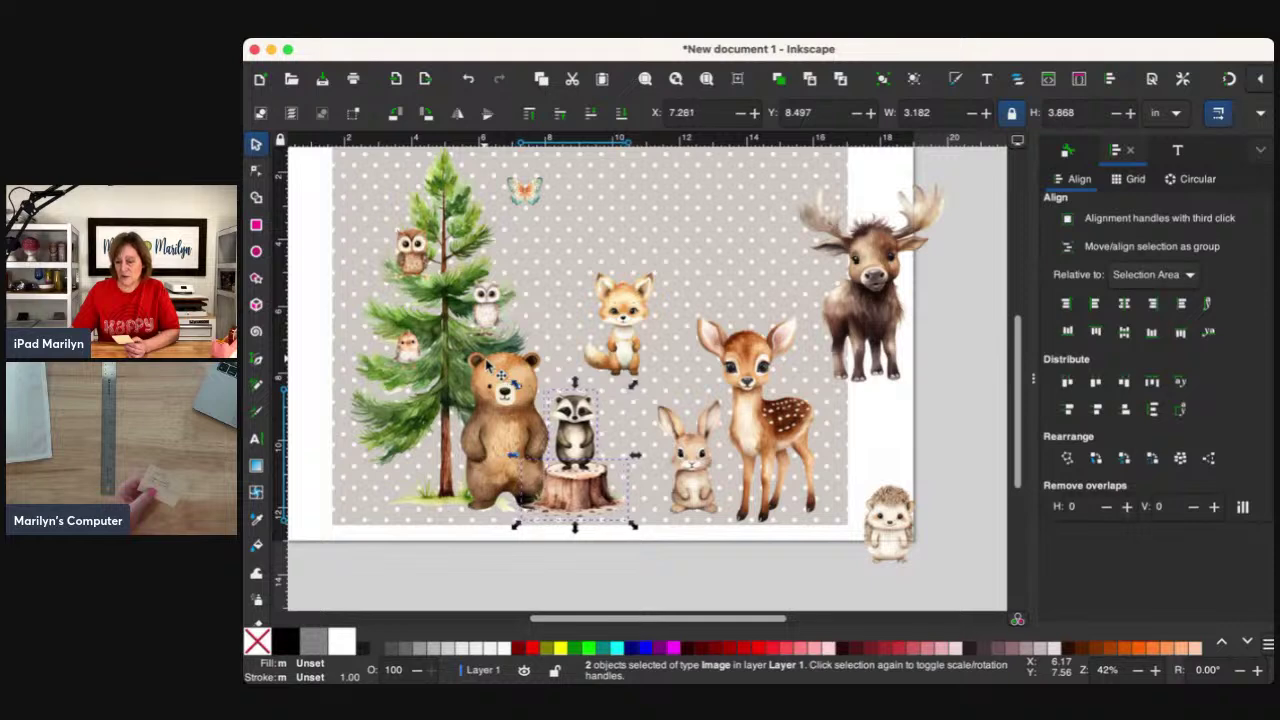
key(Right)
key(Right)
key(Right)
key(Right)
key(Right)
key(Right)
key(Right)
key(Right)
key(Right)
key(Right)
key(Right)
key(Right)
key(Right)
key(Right)
key(Right)
key(Right)
key(Right)
key(Right)
key(Right)
key(Right)
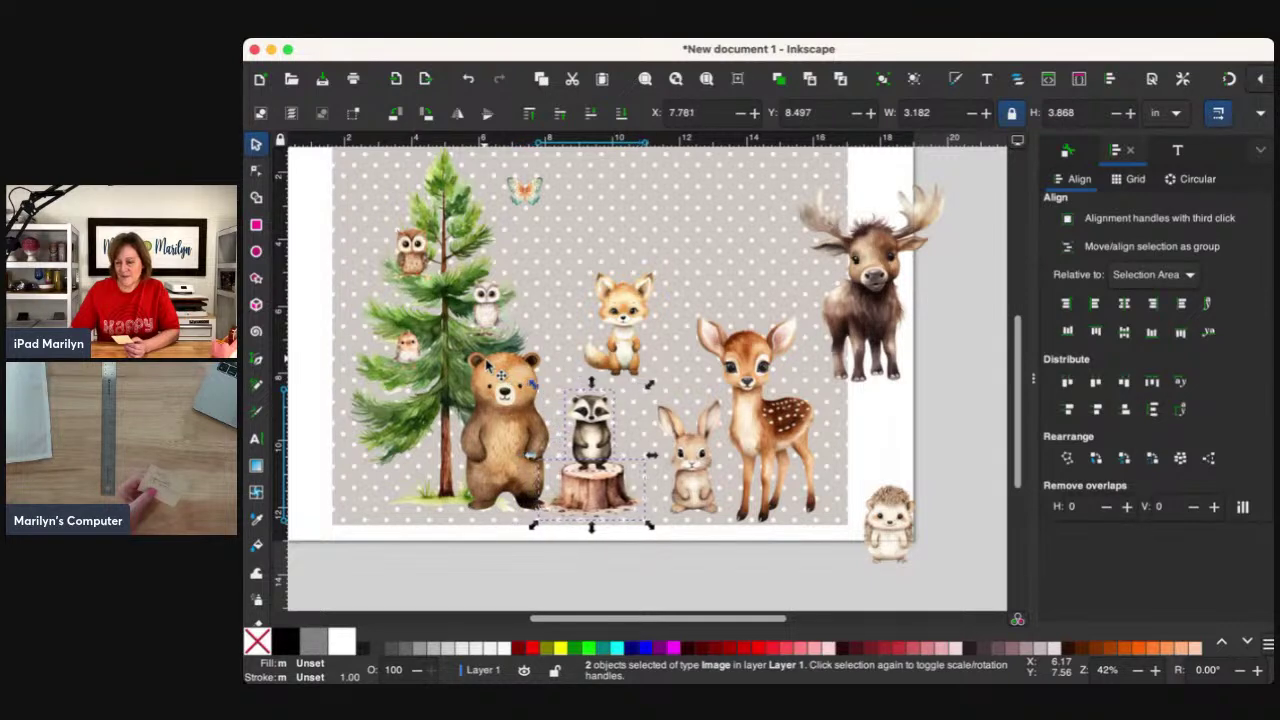
Shrink the bear slightly to about 2.6 × 4.7 in and shift it away from the pine trunk toward the stump.
click(492, 446)
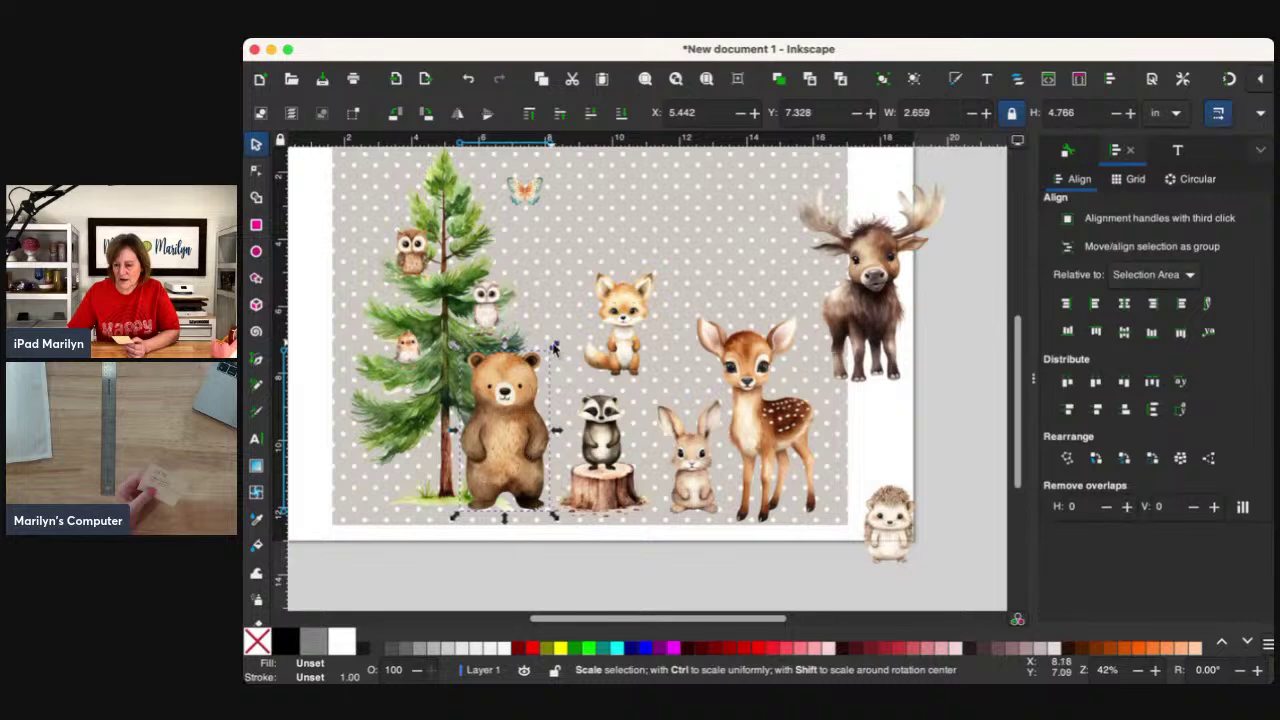
drag(553, 347, 558, 350)
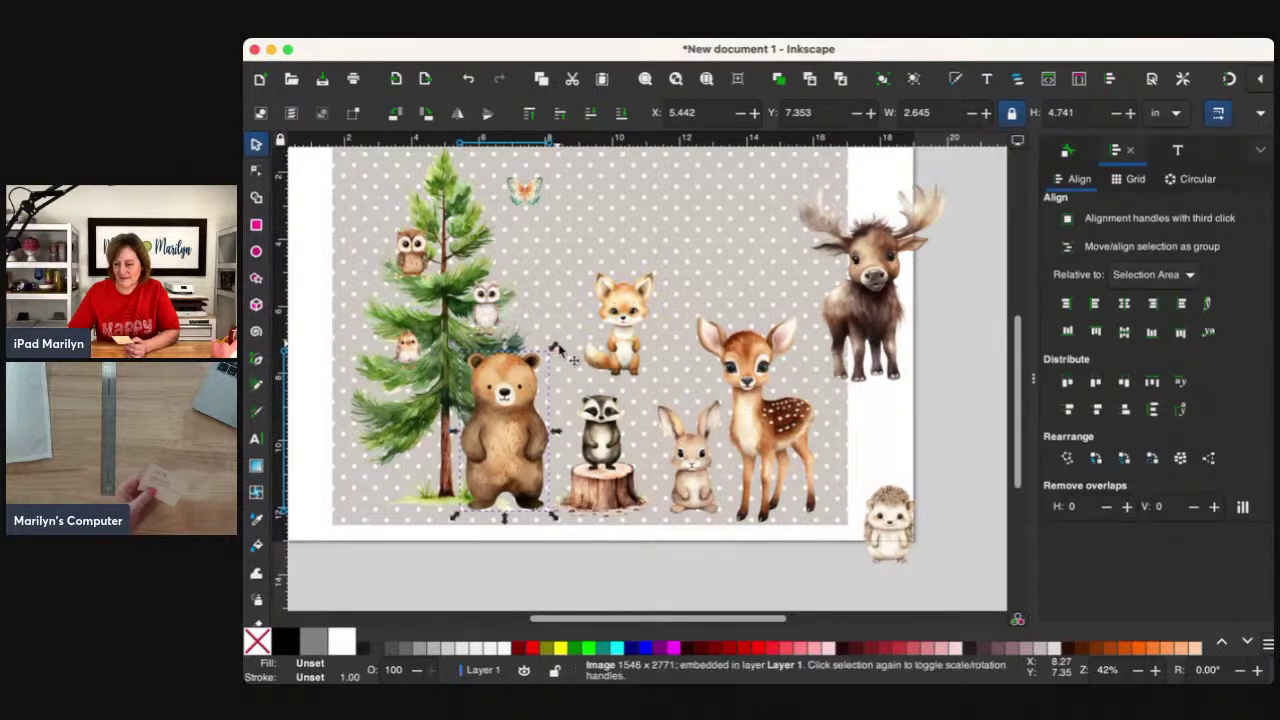
drag(494, 432, 516, 438)
Shrink the rabbit to about 1.3 × 2.3 in and place it right beside the stump.
click(695, 478)
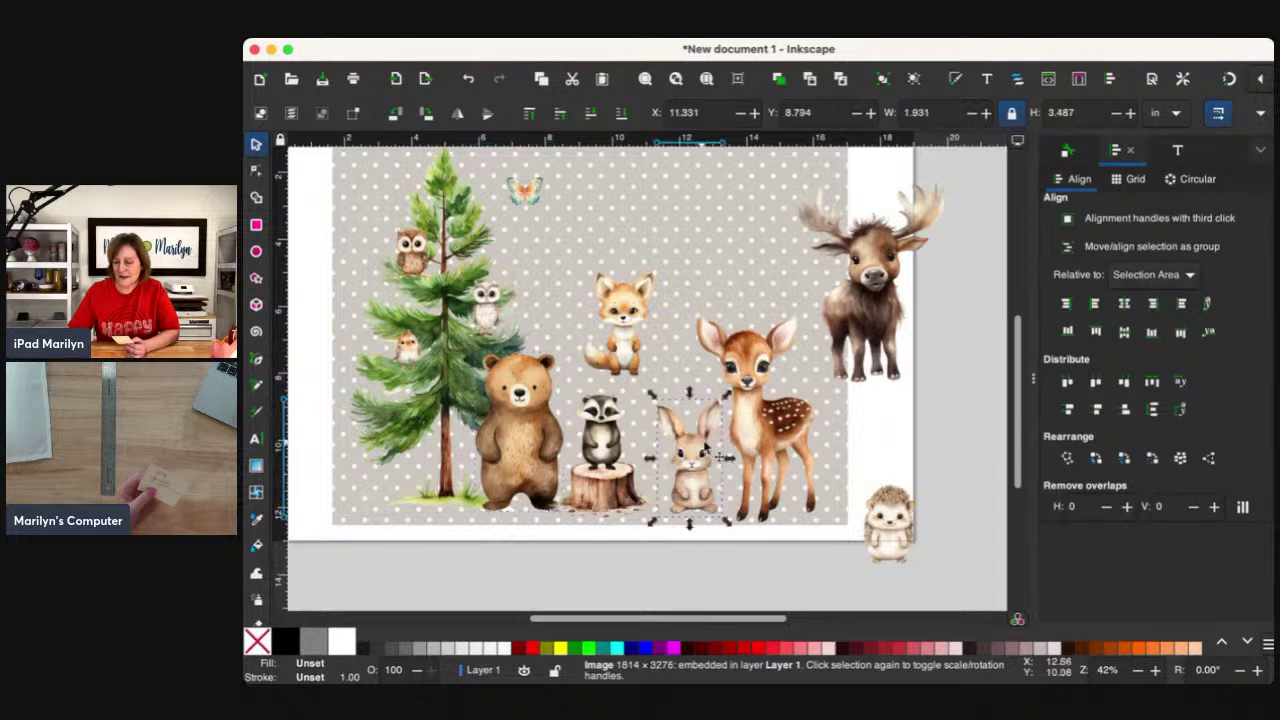
drag(726, 399, 704, 428)
drag(686, 496, 675, 492)
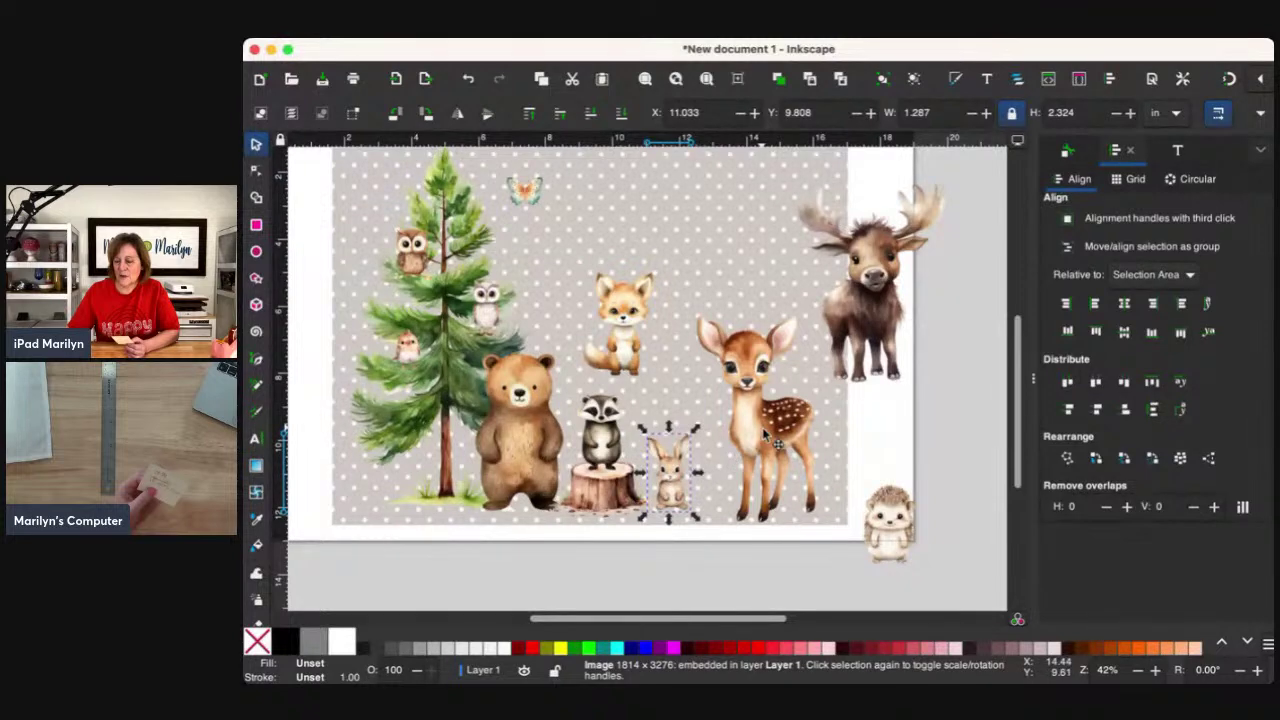
Move the deer to the placemat's right edge and the fox to the base of the pine, left of its trunk.
mouse_move(763, 433)
mouse_down()
mouse_move(721, 426)
mouse_move(786, 428)
mouse_up()
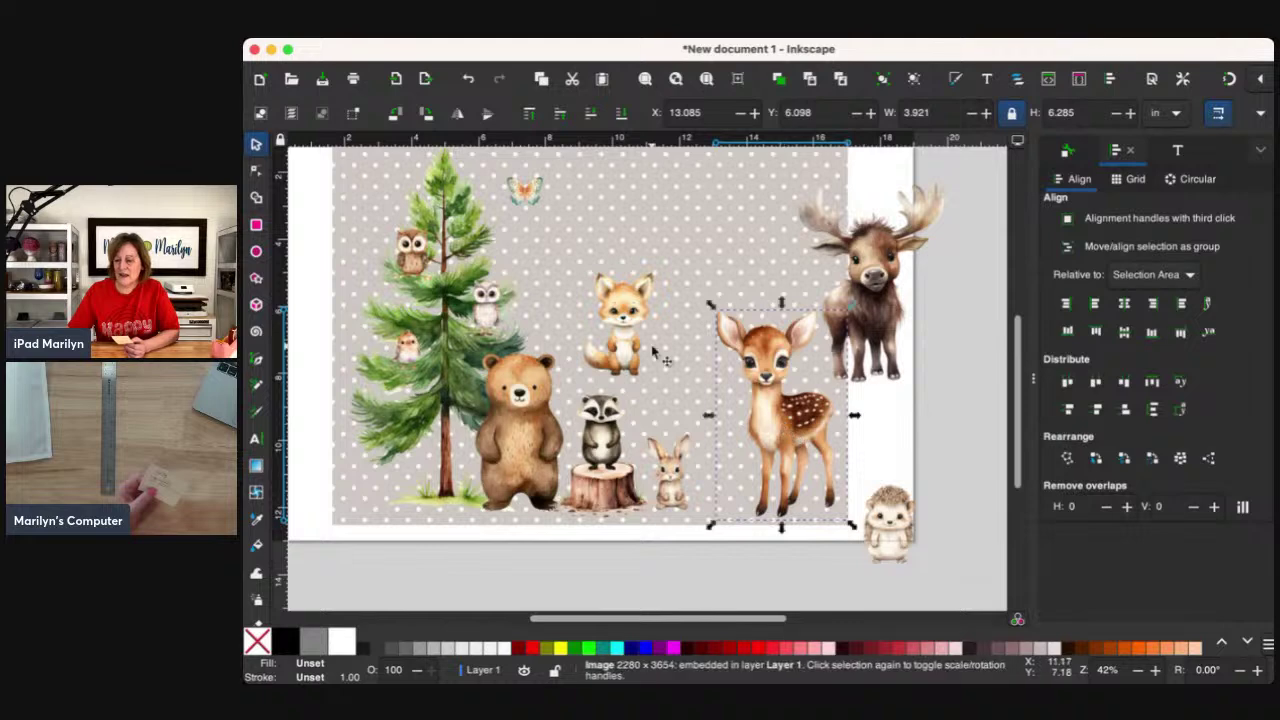
click(631, 312)
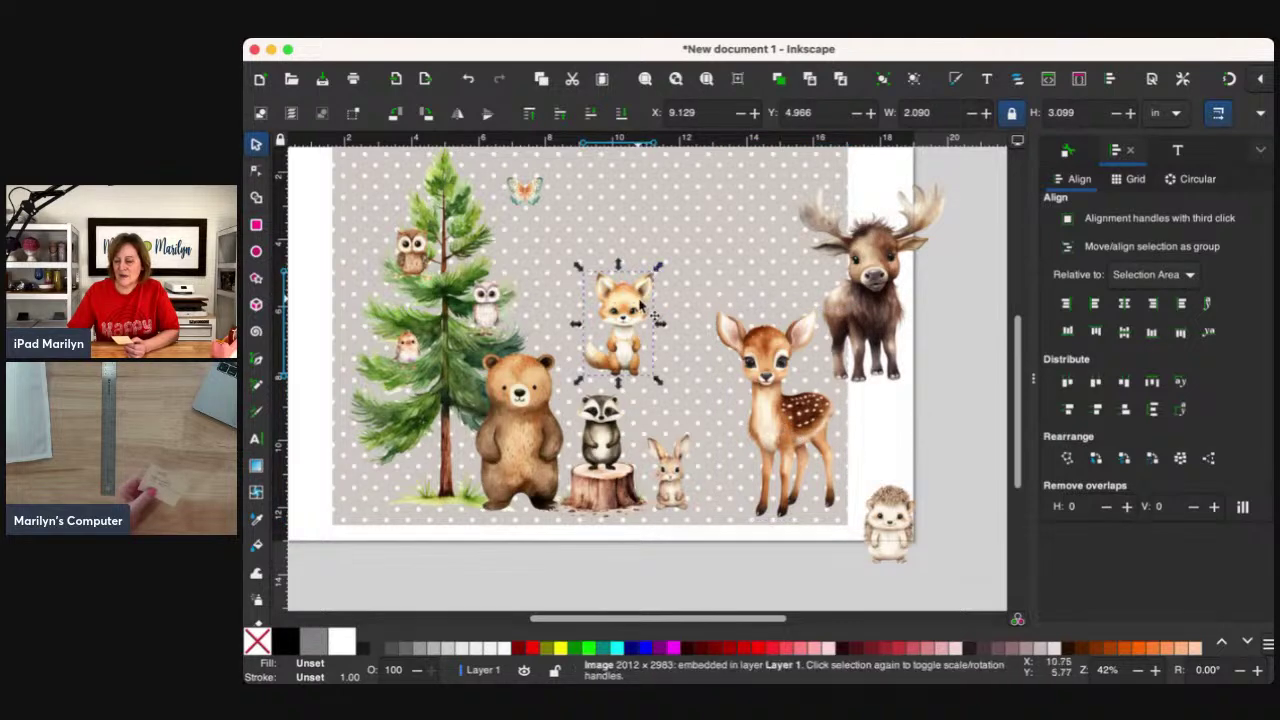
drag(626, 326, 412, 460)
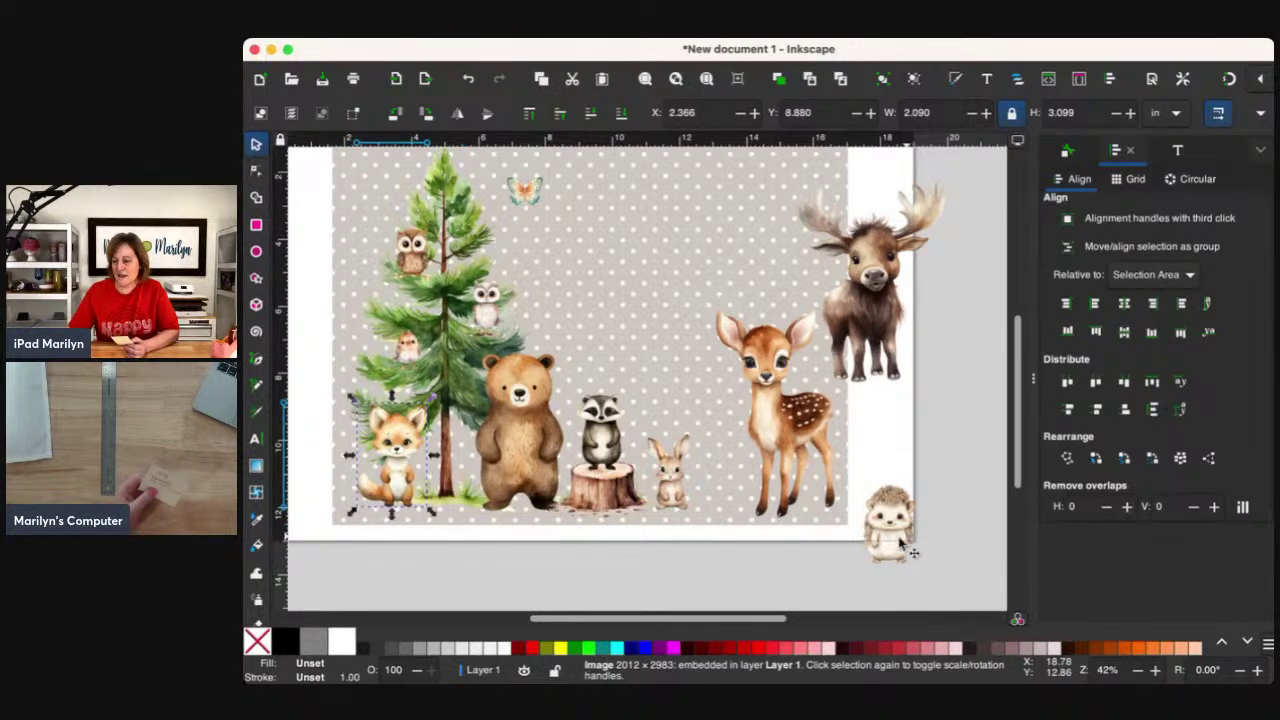
Nudge the deer's position slightly and place the hedgehog between the rabbit and the deer.
click(786, 442)
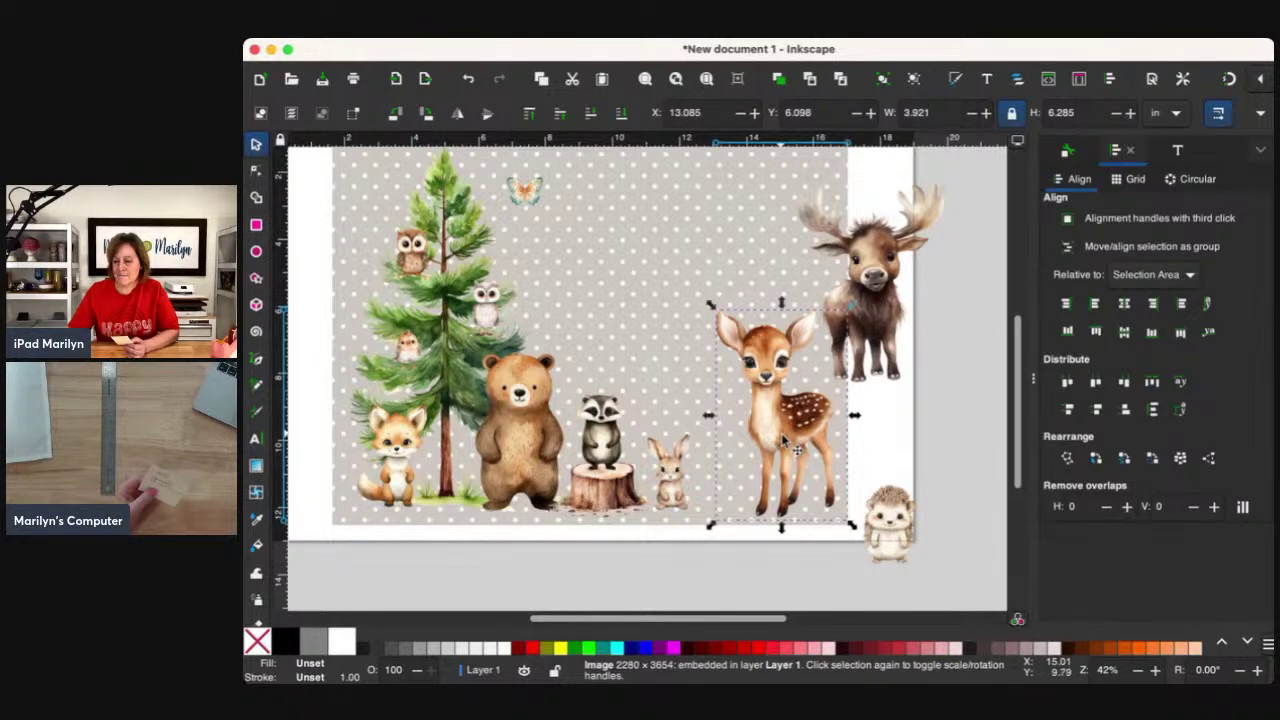
drag(783, 440, 785, 443)
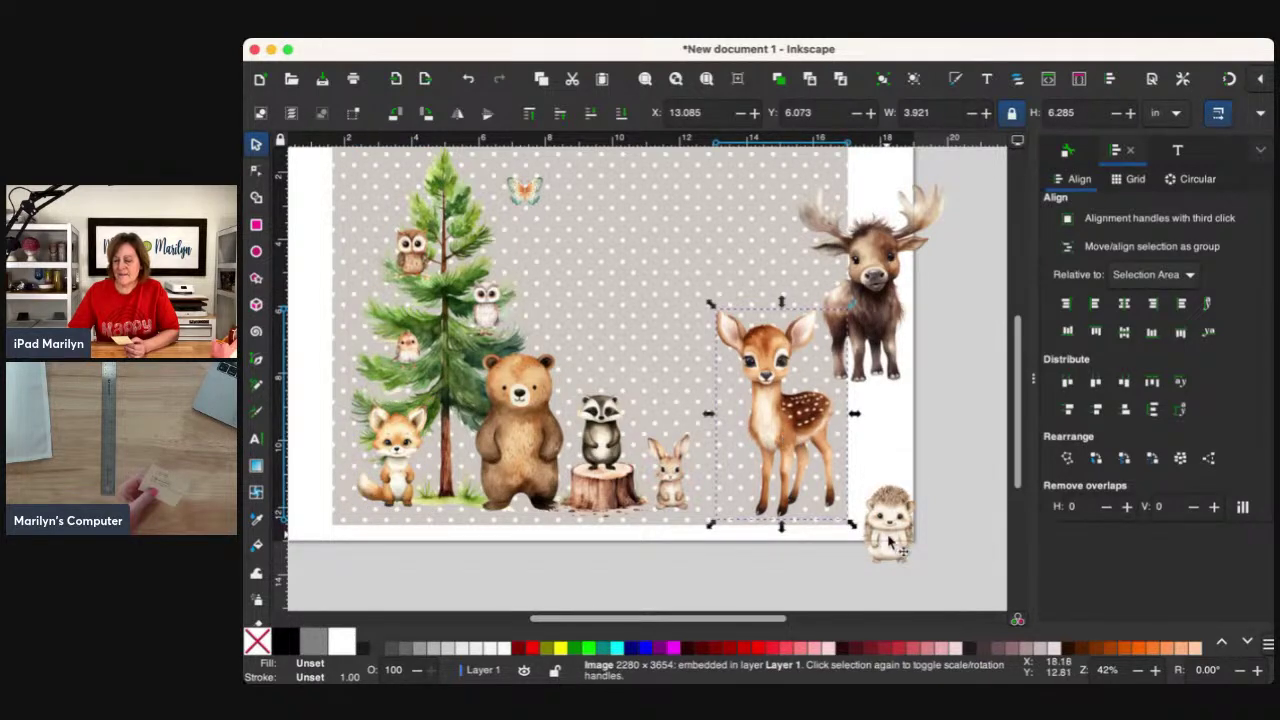
drag(889, 537, 724, 490)
click(677, 576)
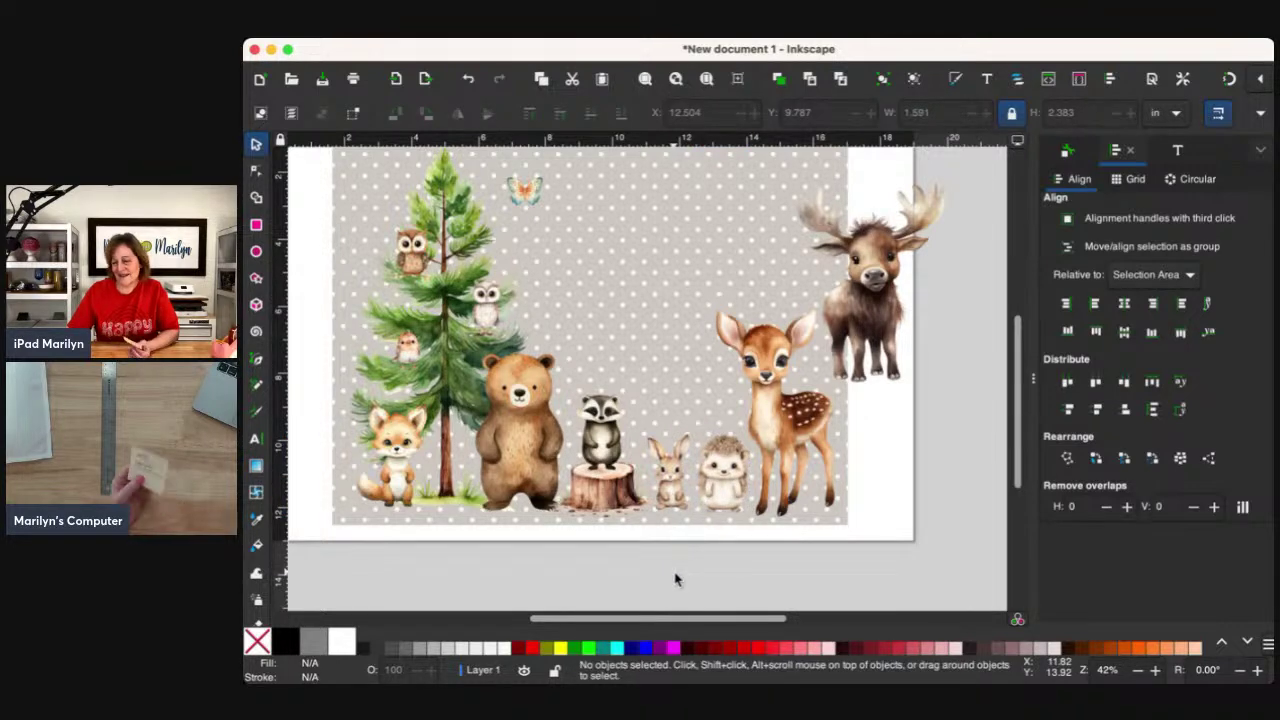
Place the hedgehog on top of the stump and line up the badger and rabbit between the stump and the deer.
drag(600, 442, 650, 352)
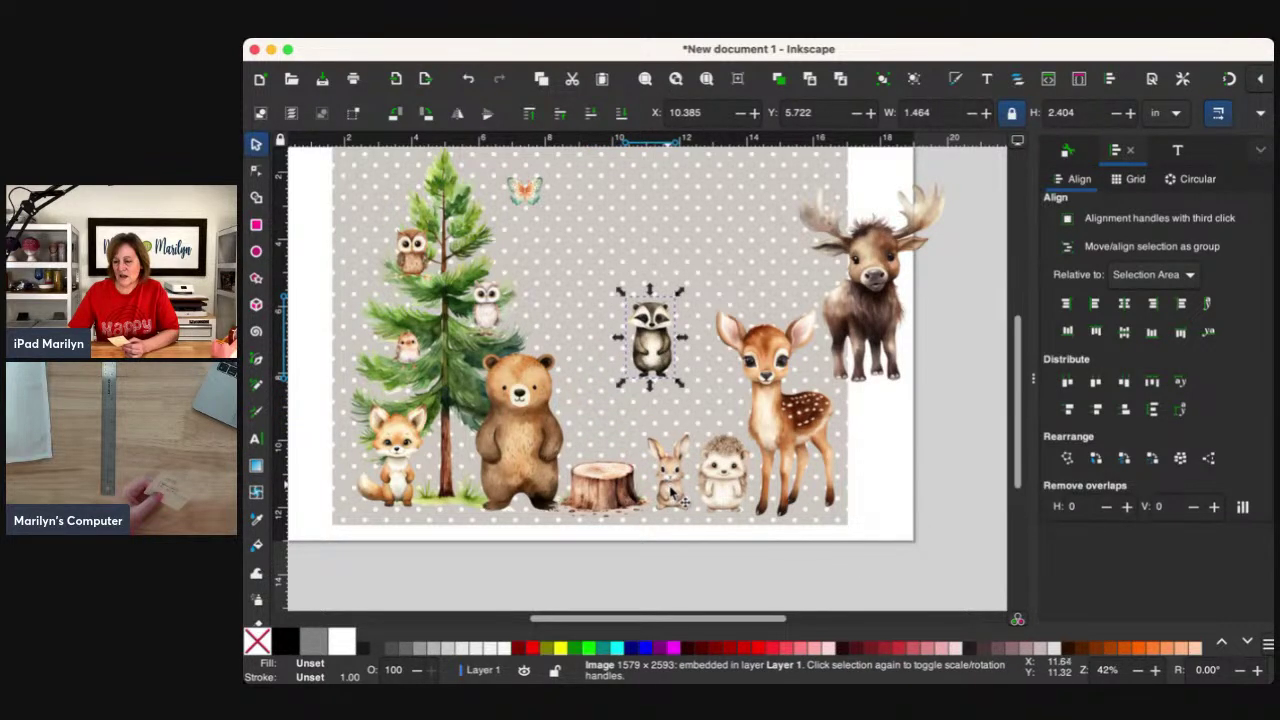
drag(720, 487, 596, 444)
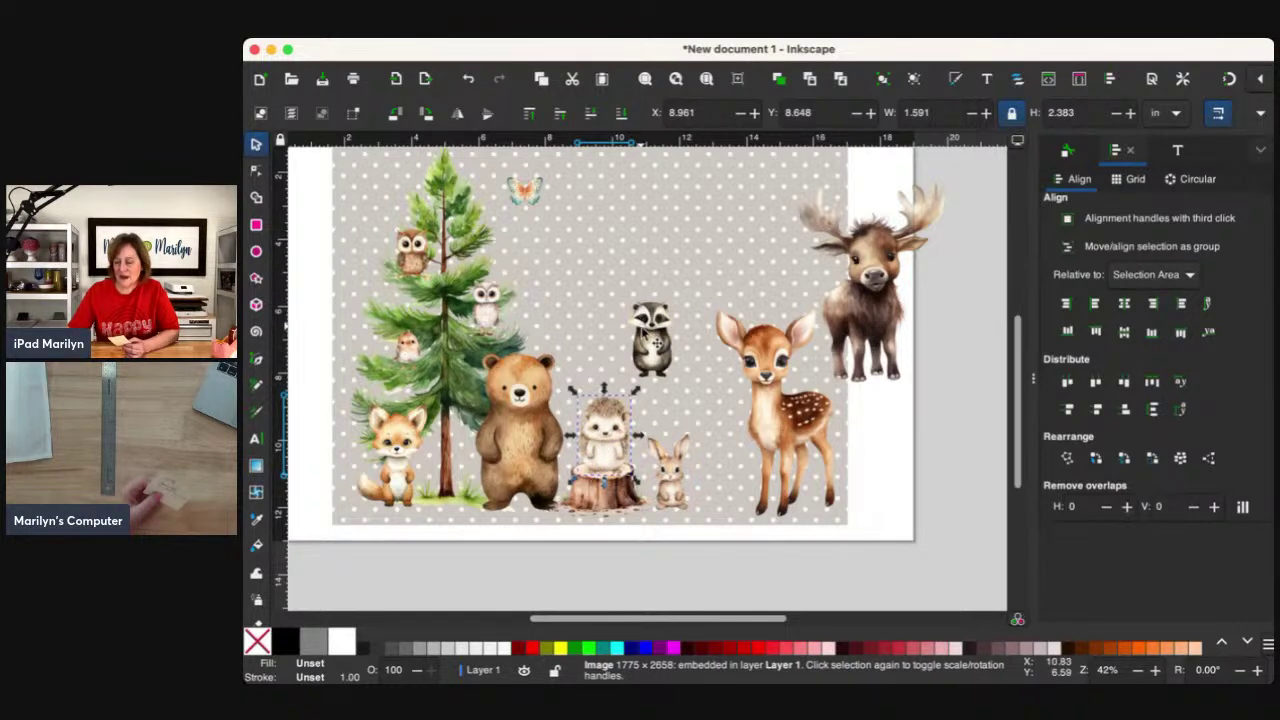
drag(655, 345, 726, 487)
Delete the moose and shift the deer and rabbit slightly to the left.
click(866, 322)
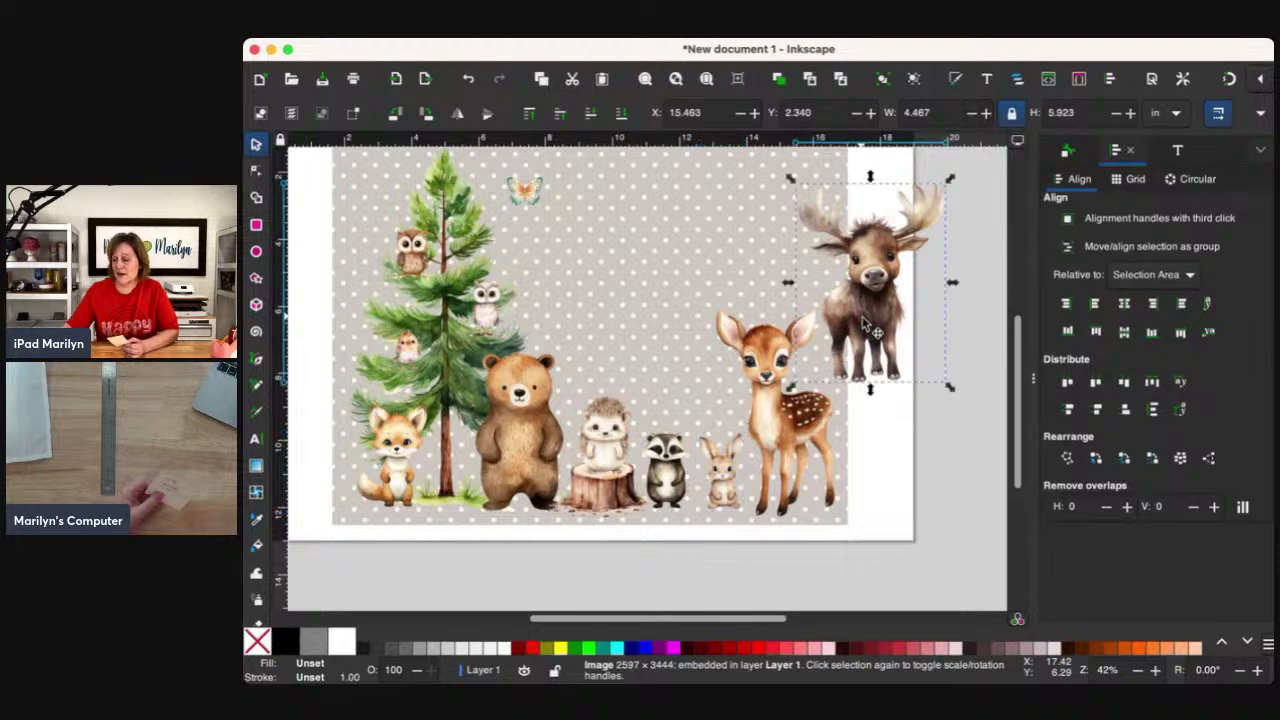
key(Delete)
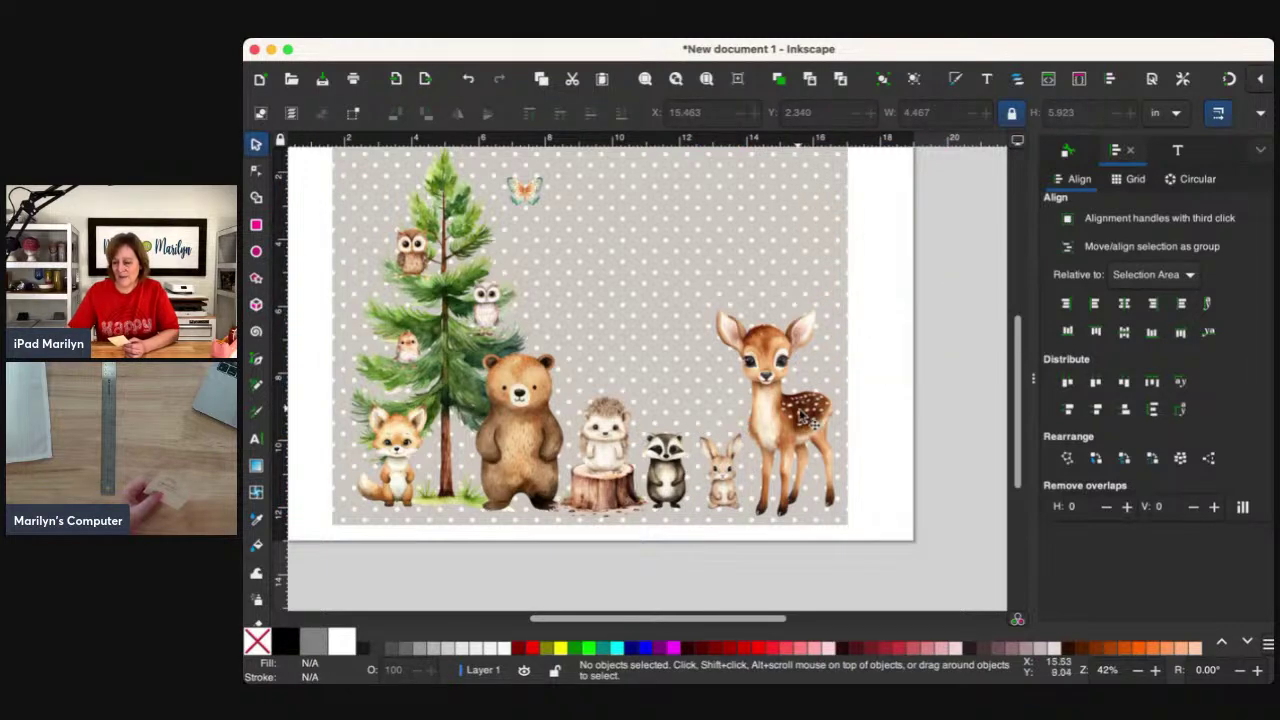
drag(808, 422, 800, 423)
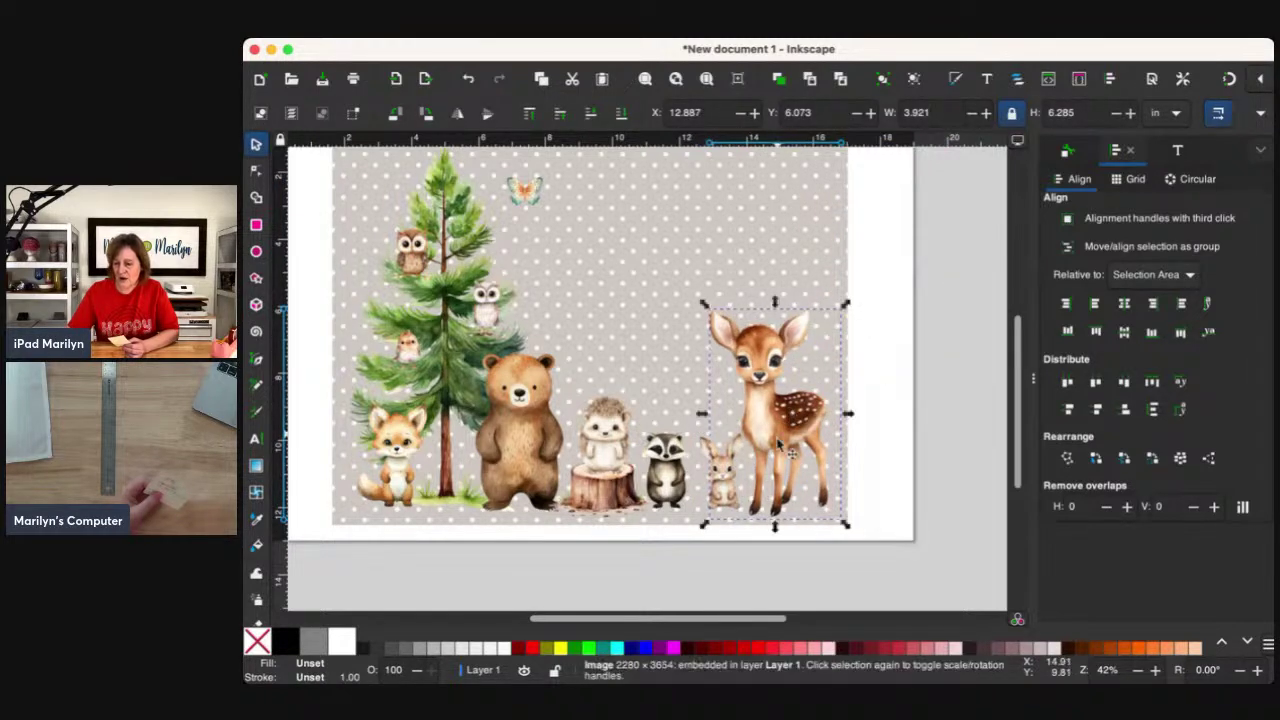
drag(727, 492, 722, 494)
Shrink the deer proportionally to about 2.7 × 4.3 in and place it just right of the rabbit.
click(790, 418)
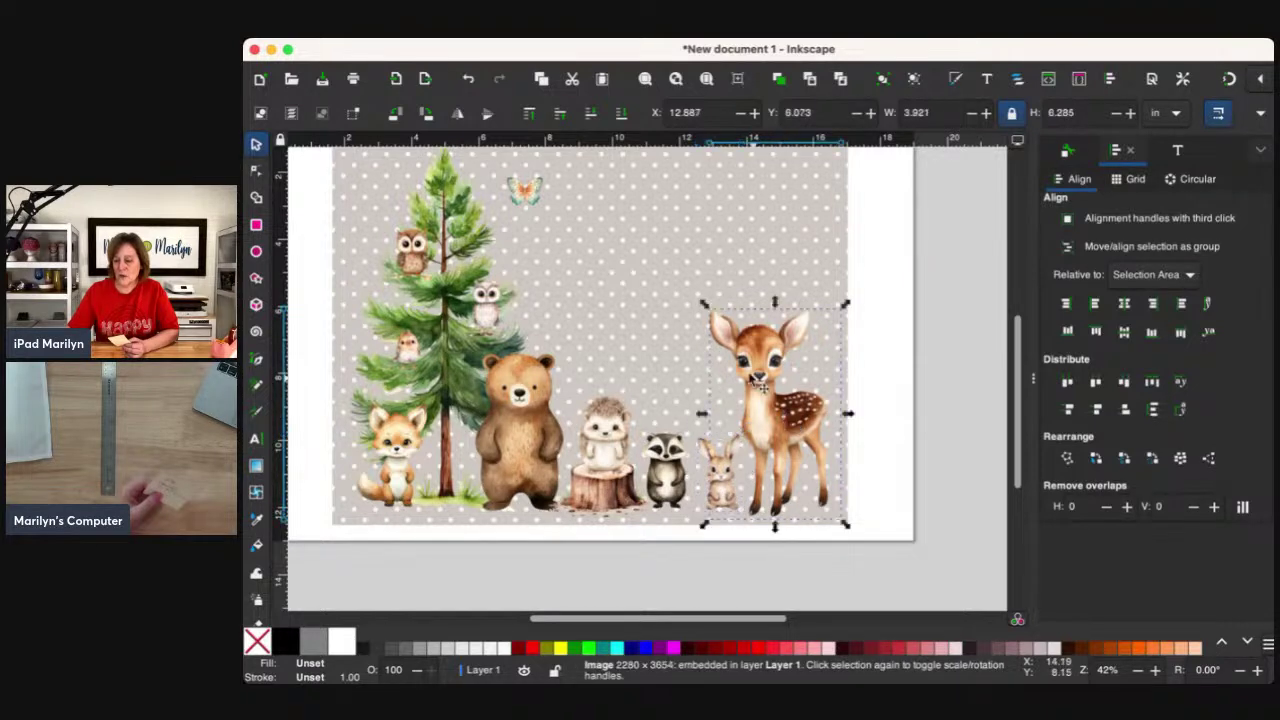
drag(704, 305, 745, 362)
drag(808, 447, 792, 442)
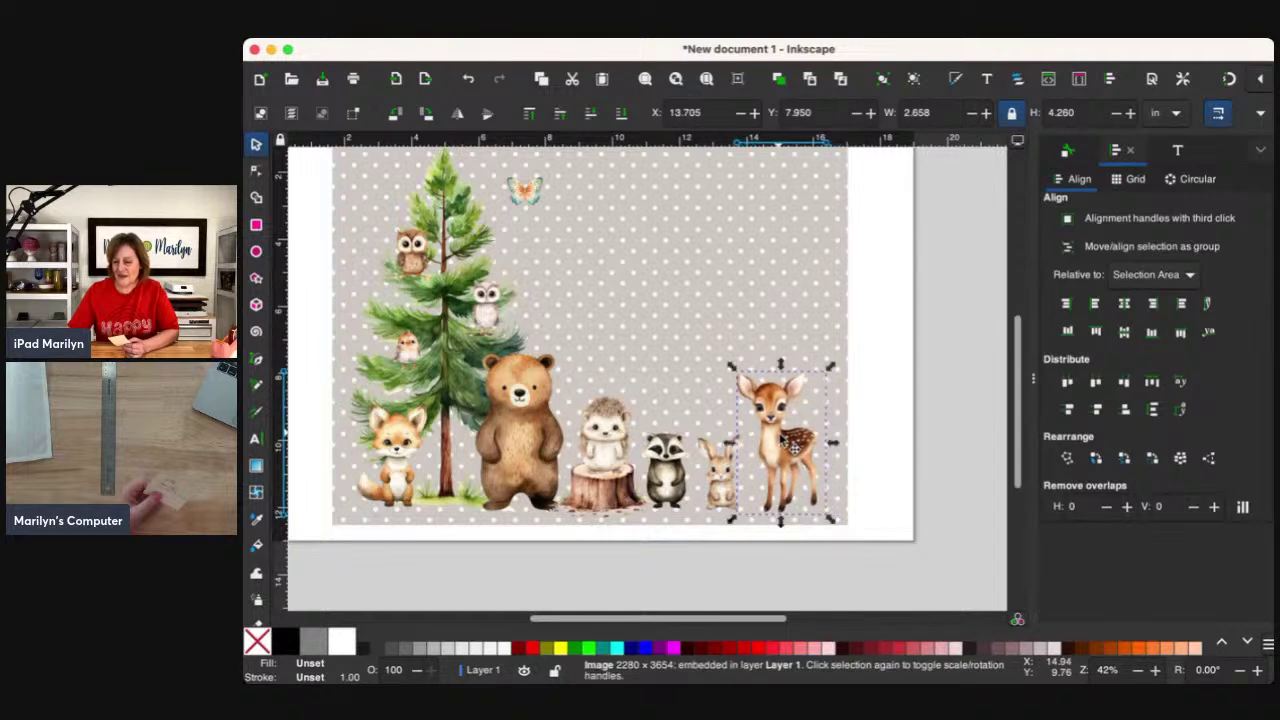
click(745, 567)
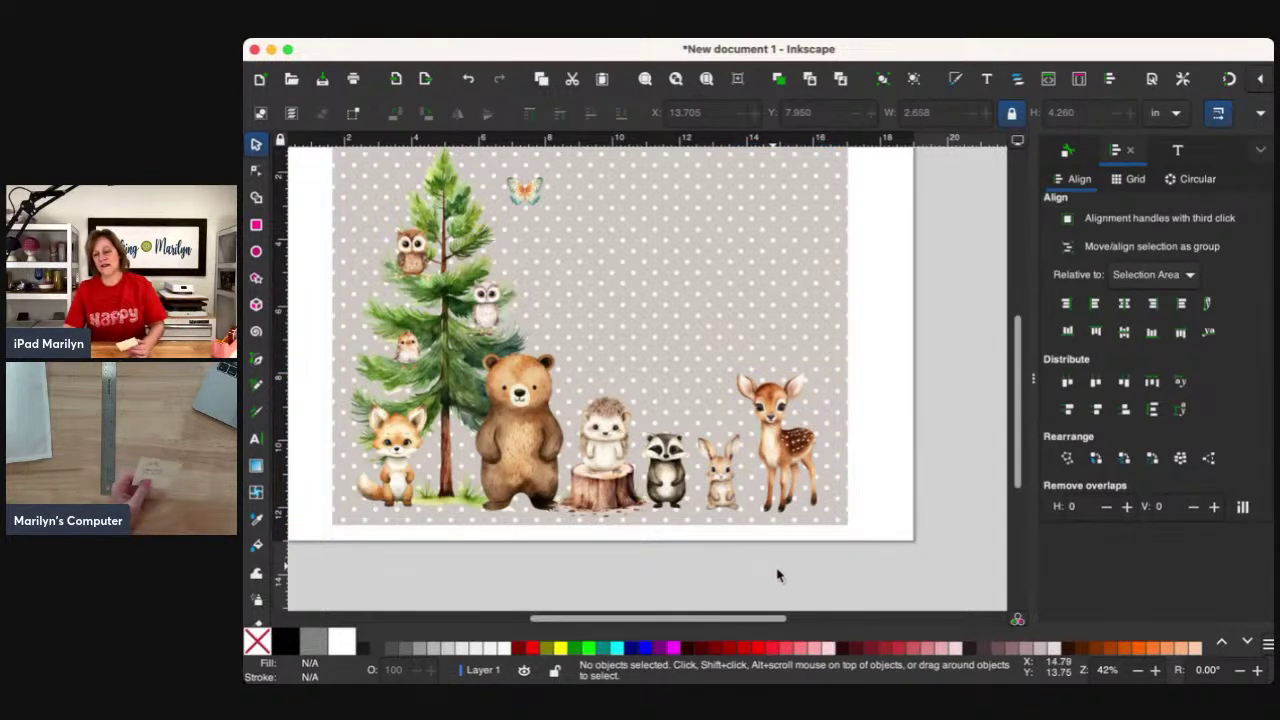
Select the hedgehog, stump, badger and rabbit together and nudge them slightly to the right, toward the deer.
drag(783, 573, 529, 378)
key(Right)
key(Right)
key(Right)
key(Right)
key(Right)
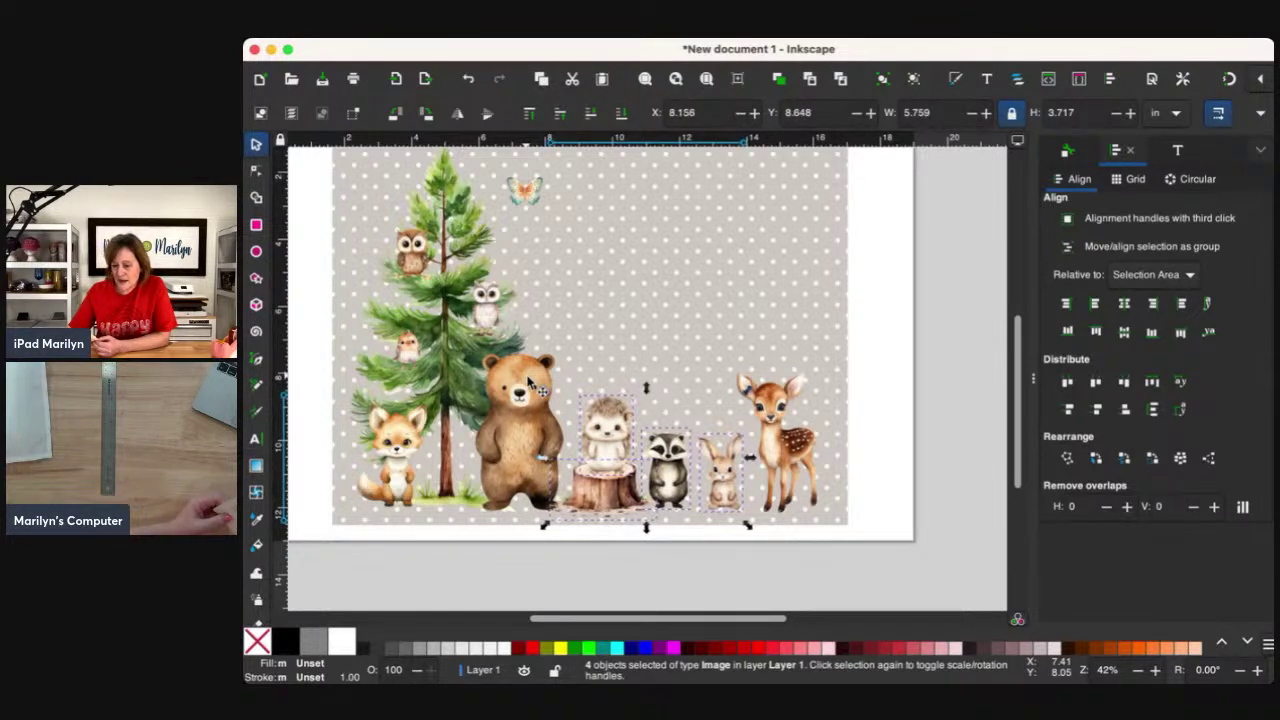
key(Right)
key(Right)
key(Right)
key(Right)
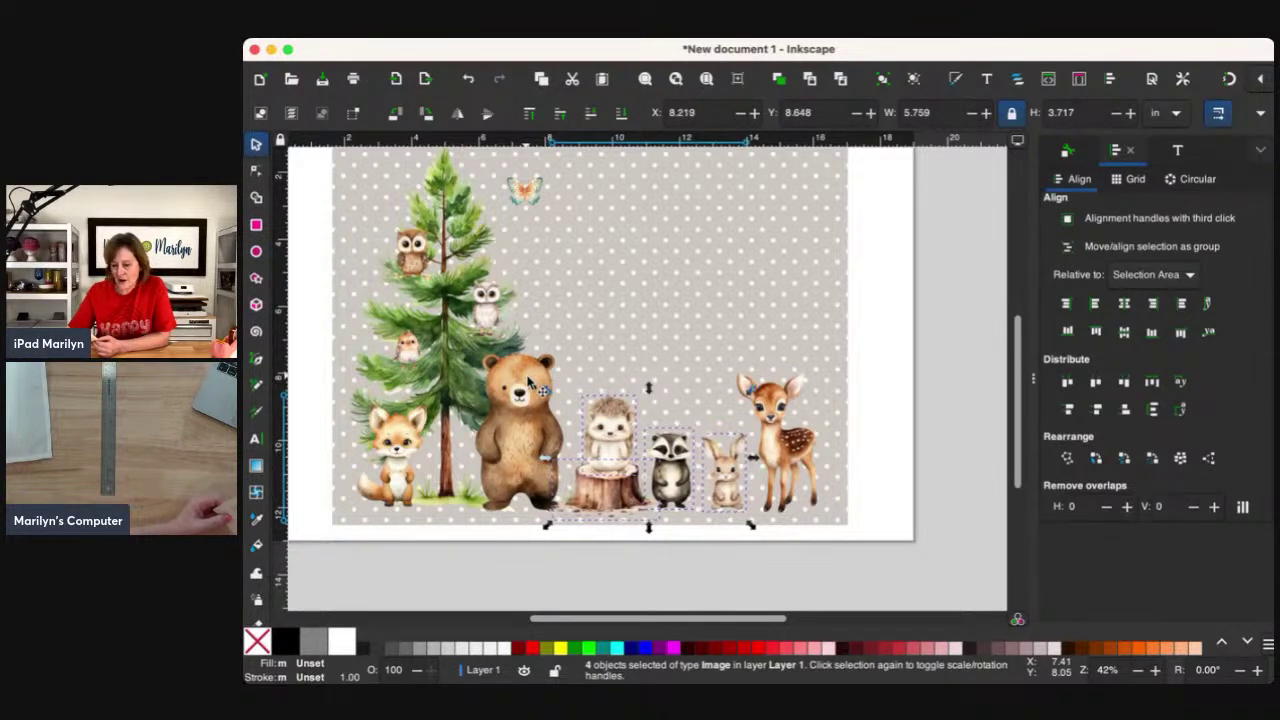
Nudge the bear slightly to the right, toward the stump.
click(521, 432)
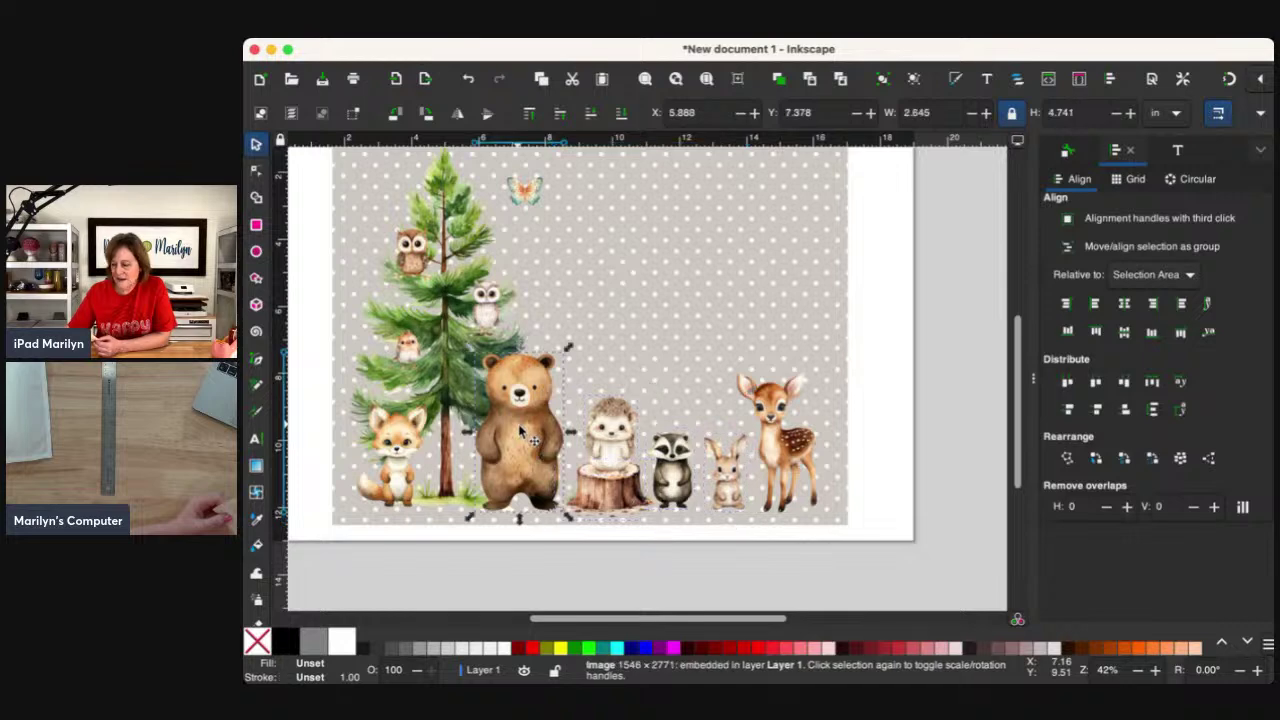
key(Right)
key(Right)
key(Right)
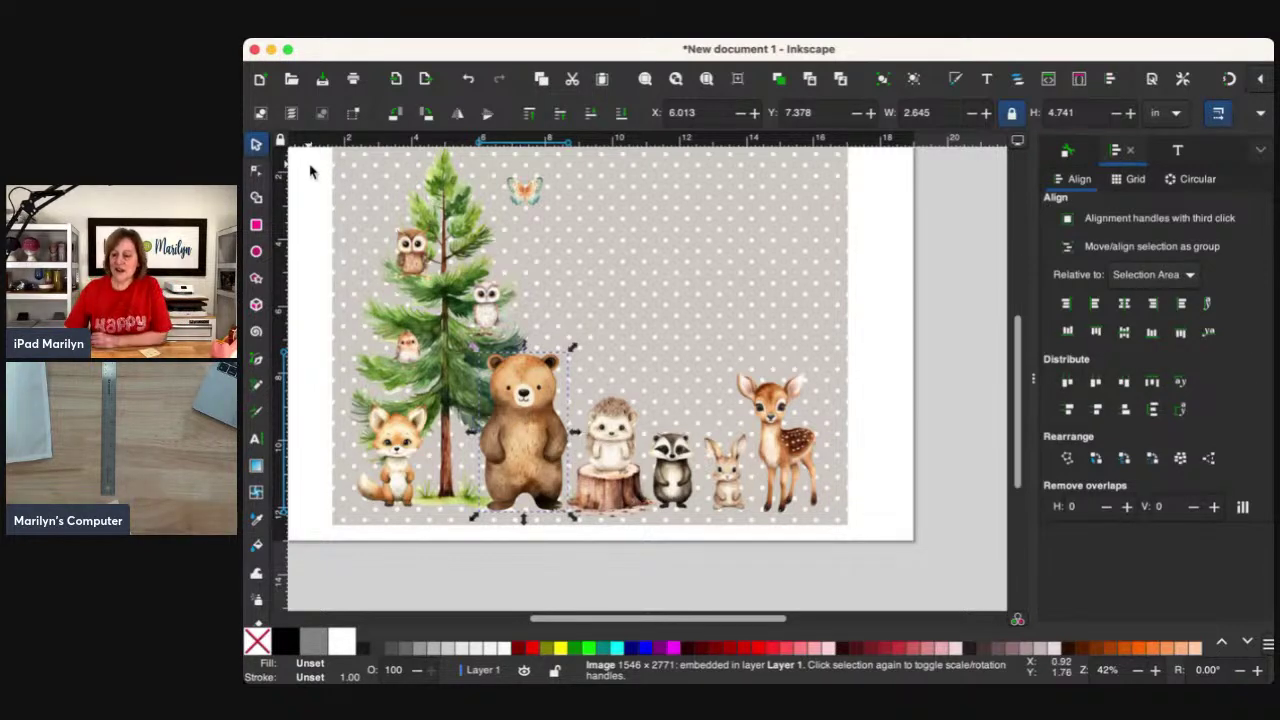
Move the butterfly off the polka-dot background into the white margin beside the placemat's upper right corner.
drag(527, 197, 894, 183)
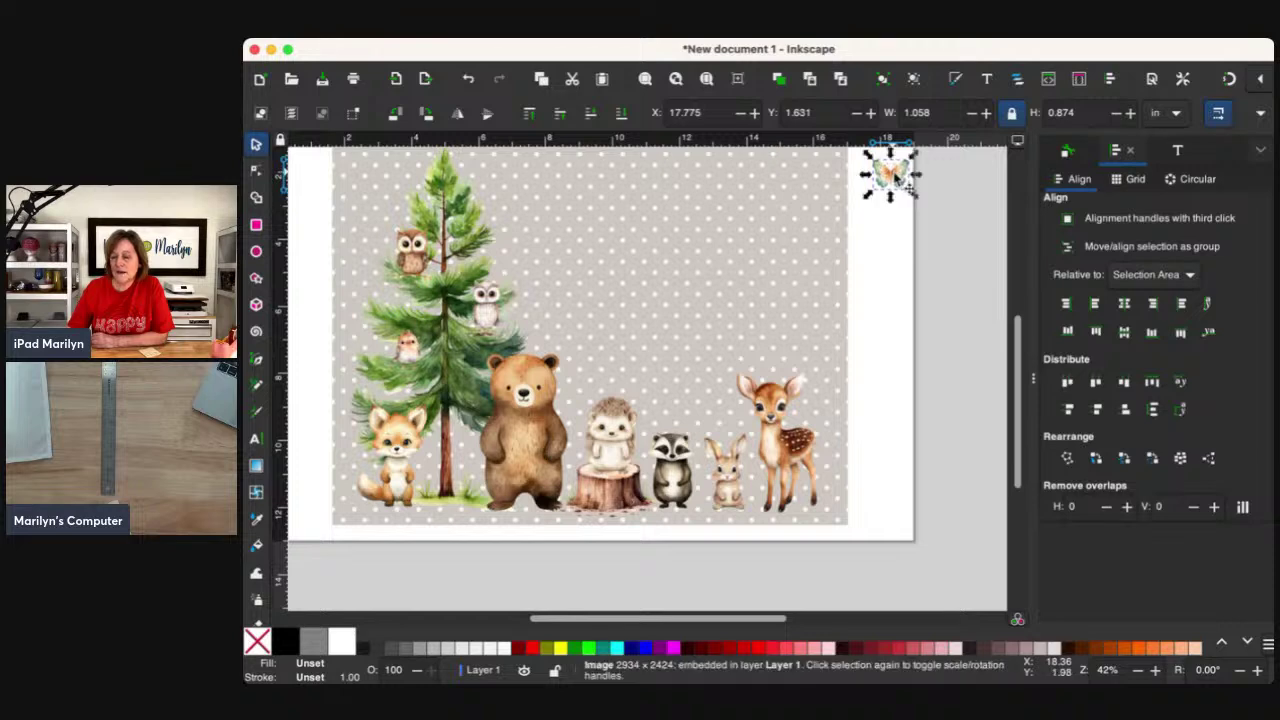
scroll(895, 180, up, 3)
scroll(895, 179, down, 2)
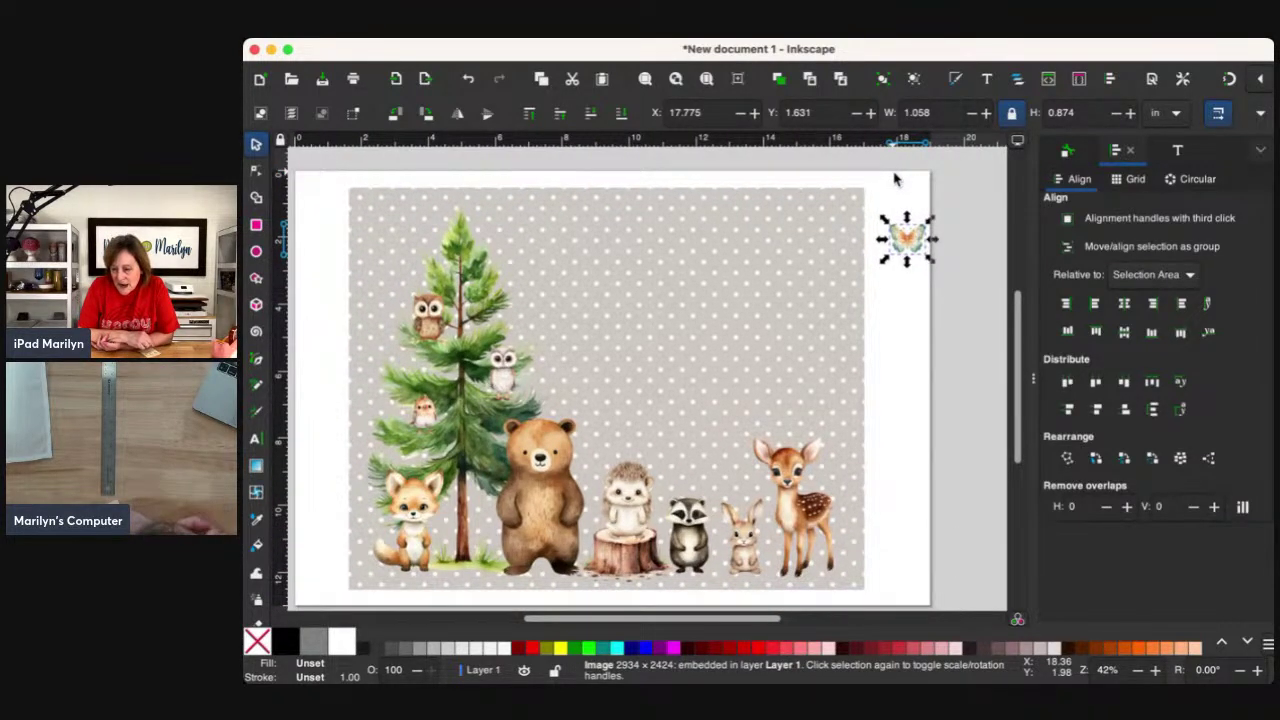
Raise the white owl slightly so it sits on a higher branch of the pine.
click(428, 414)
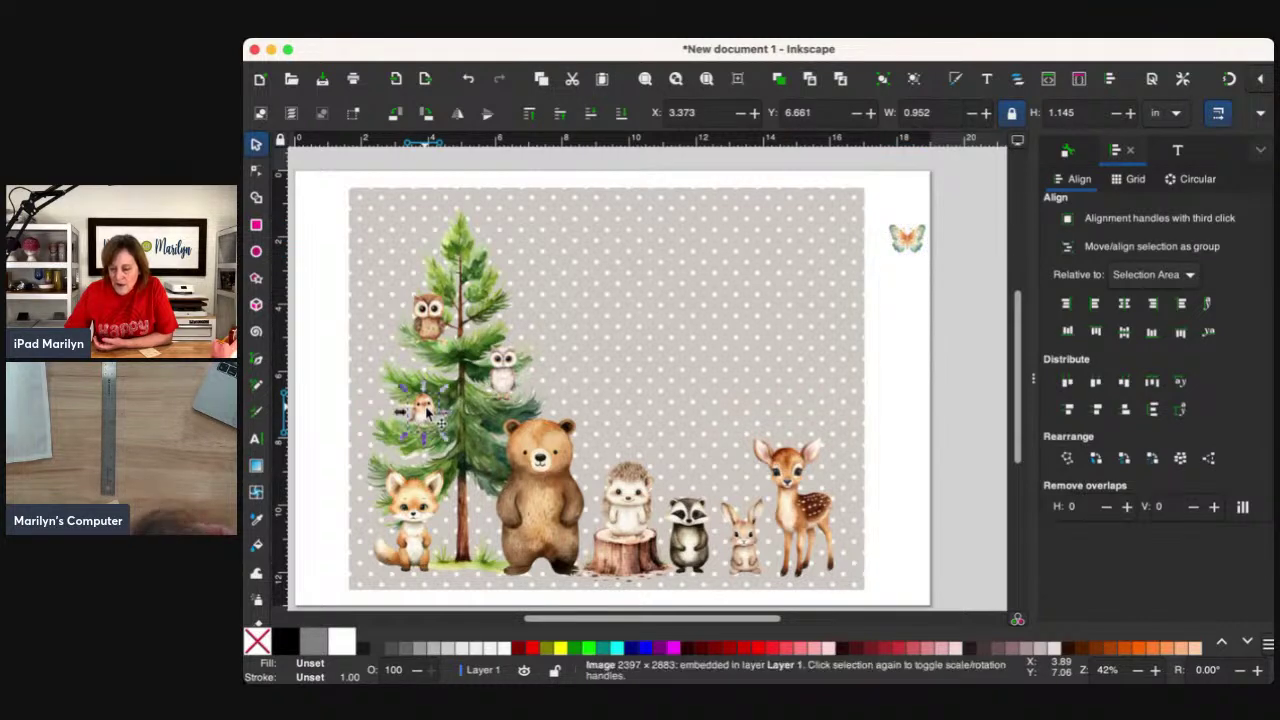
drag(500, 378, 495, 342)
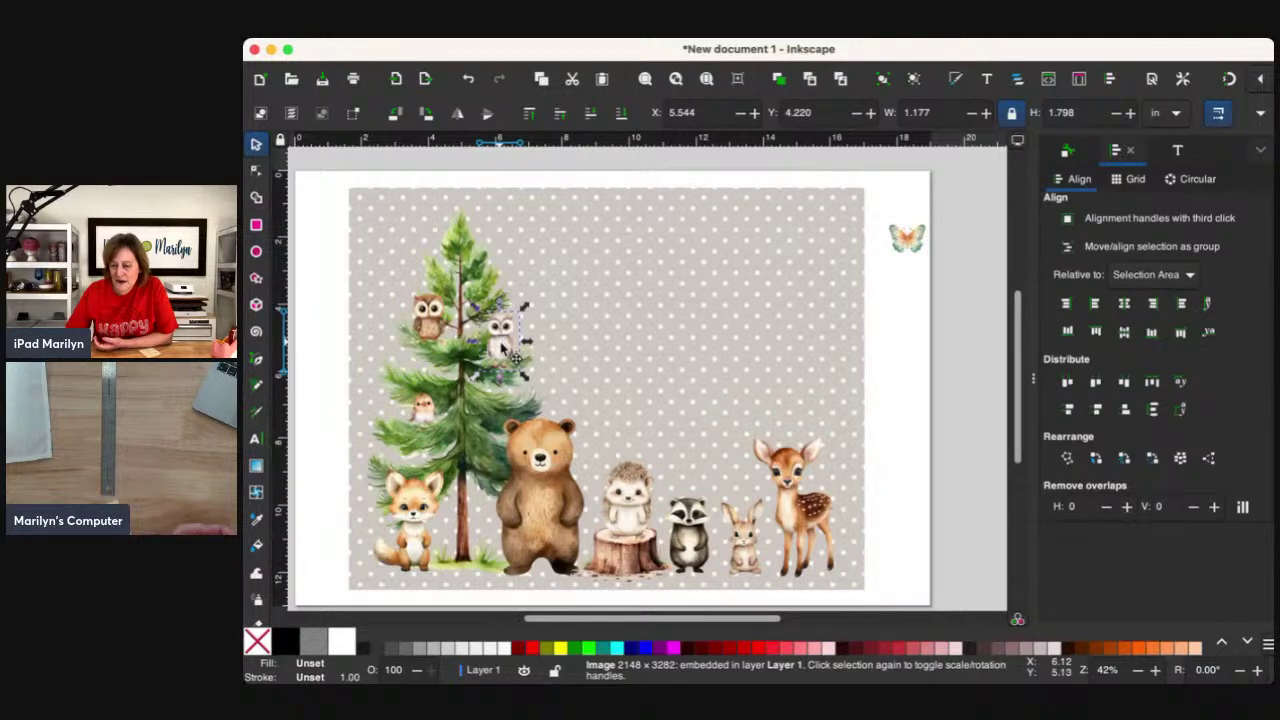
drag(503, 347, 504, 351)
Enlarge the bear to about 2.9 × 5.2 in and park the butterfly outside the page.
click(548, 487)
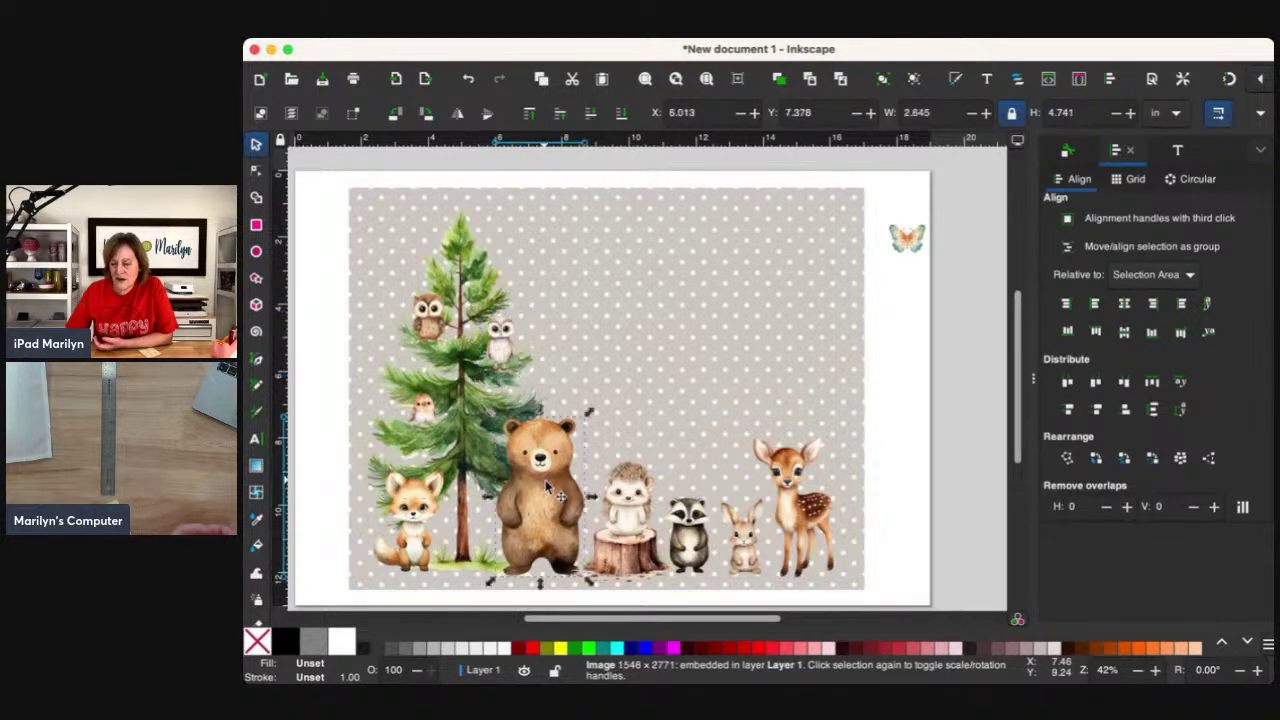
drag(492, 422, 484, 398)
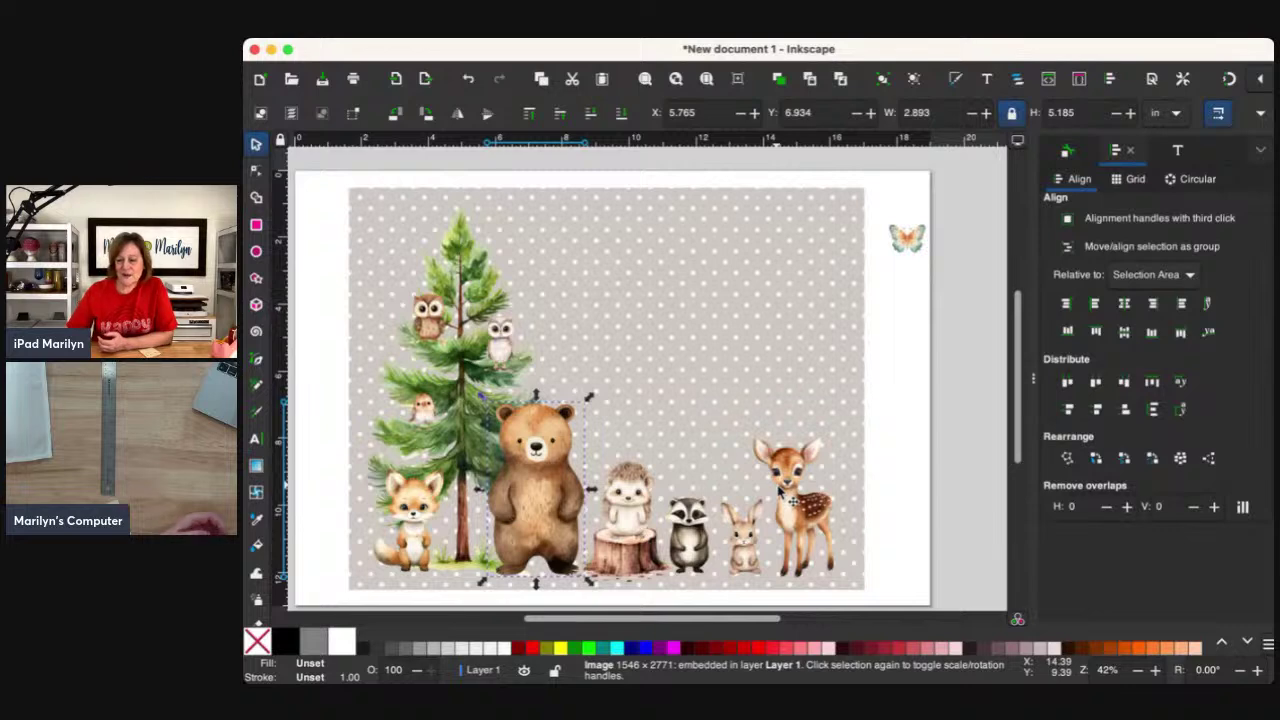
drag(913, 239, 969, 201)
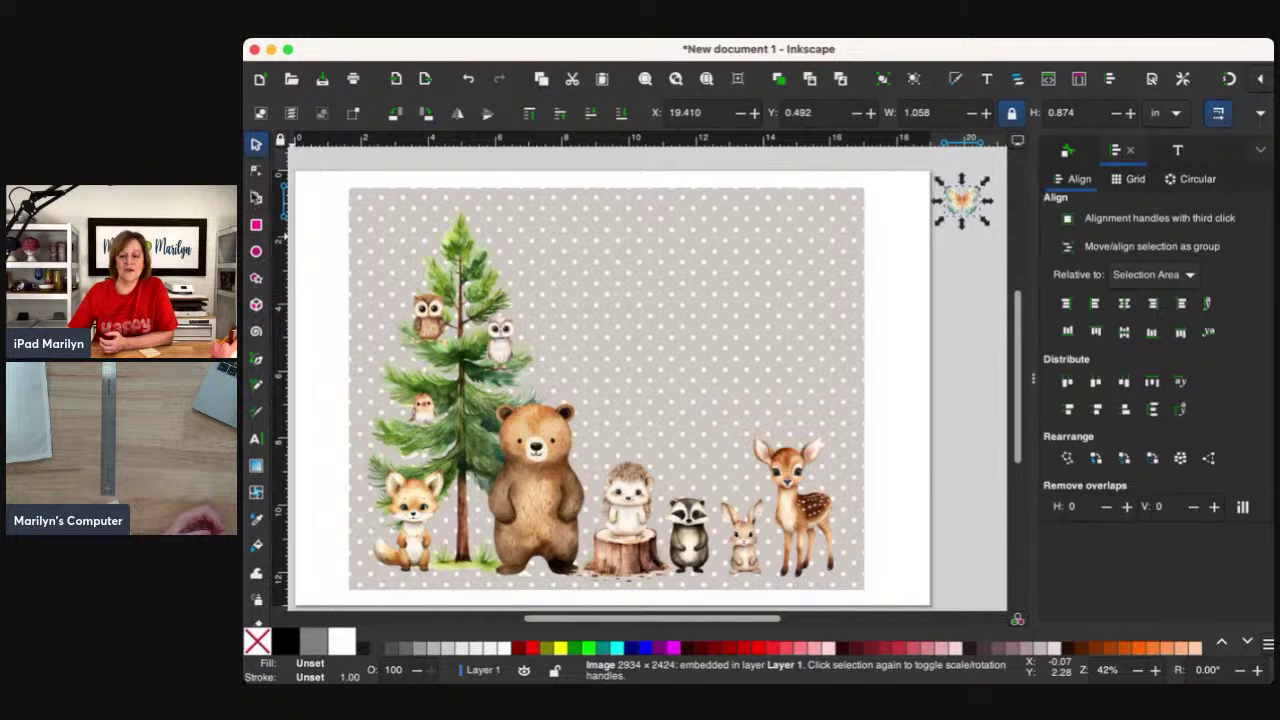
Draw a rectangle about 15.4 × 2.2 in across the upper part of the placemat and fill it near-white.
click(256, 226)
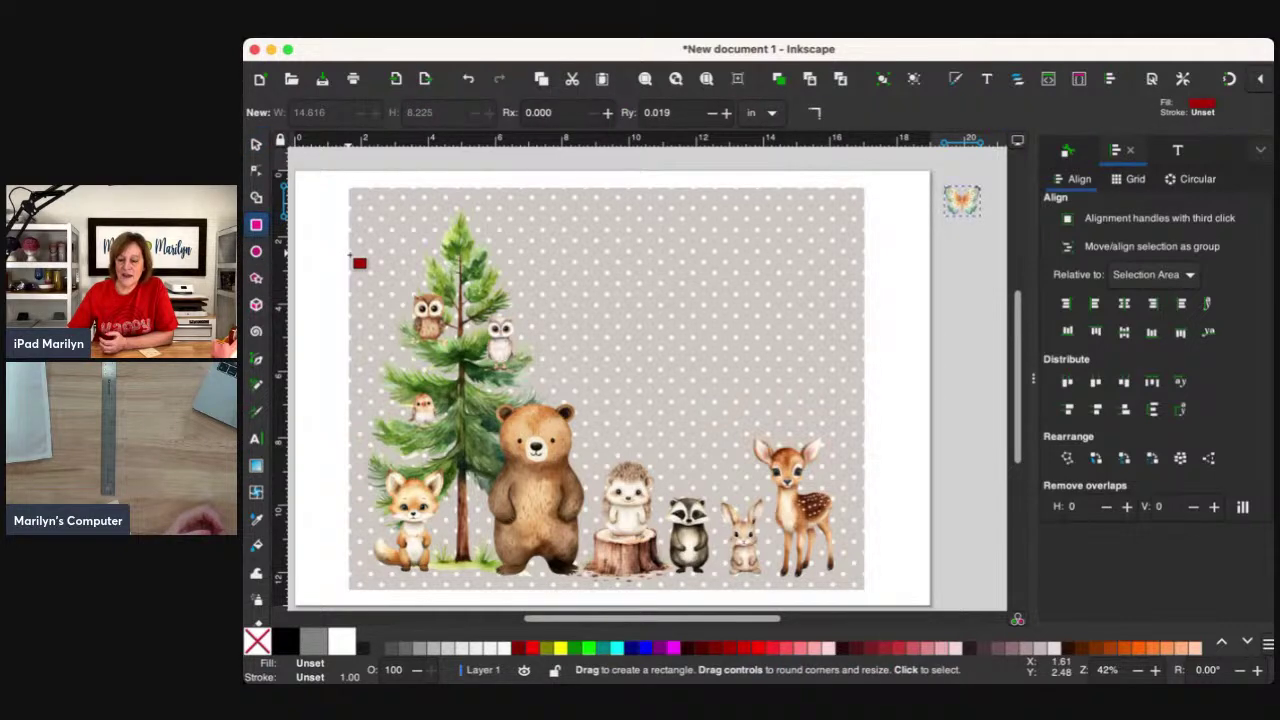
mouse_move(348, 253)
mouse_down()
mouse_move(809, 309)
mouse_move(865, 328)
mouse_up()
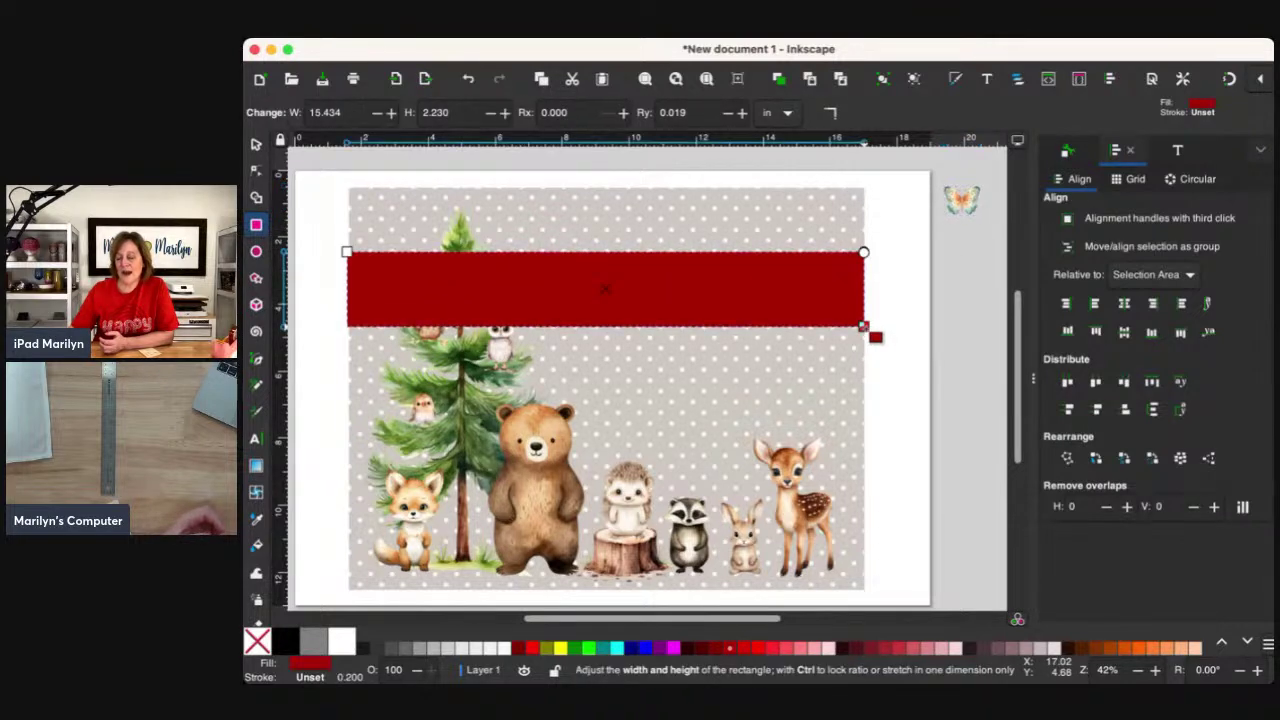
click(507, 649)
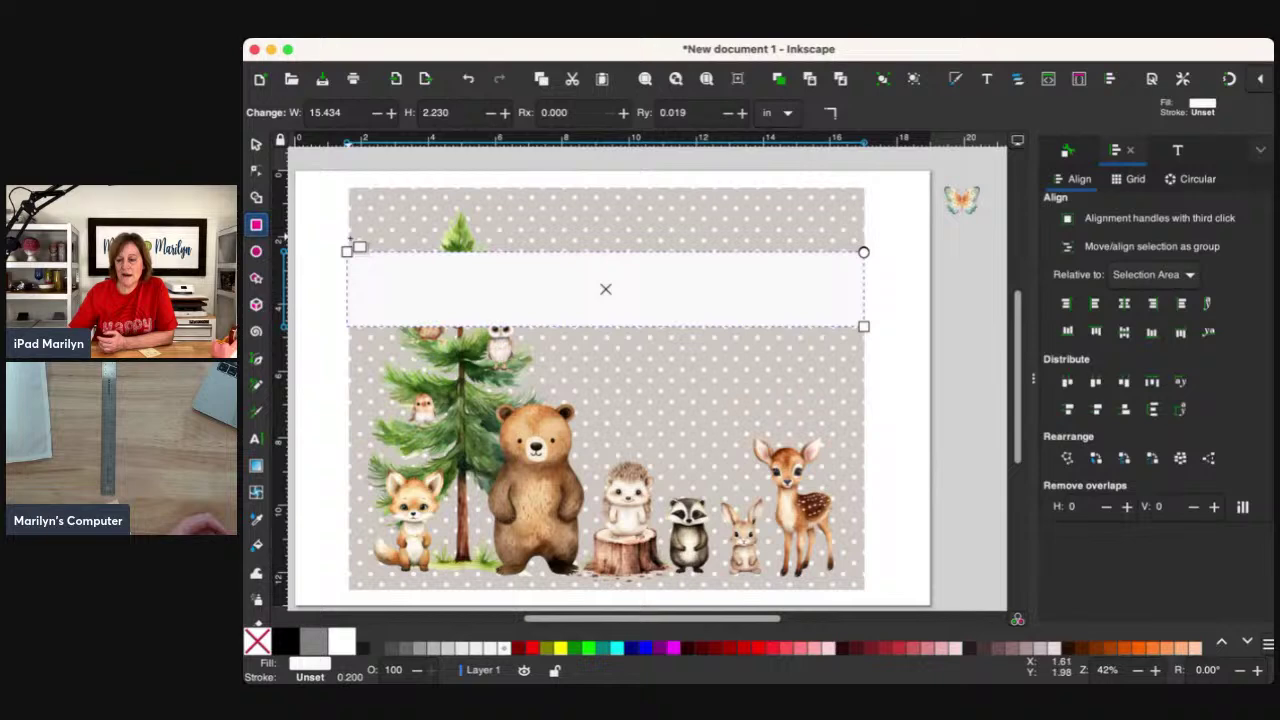
Add a second rectangle about 15.5 × 2.7 in, filled dark gray, behind the near-white band.
drag(347, 238, 866, 325)
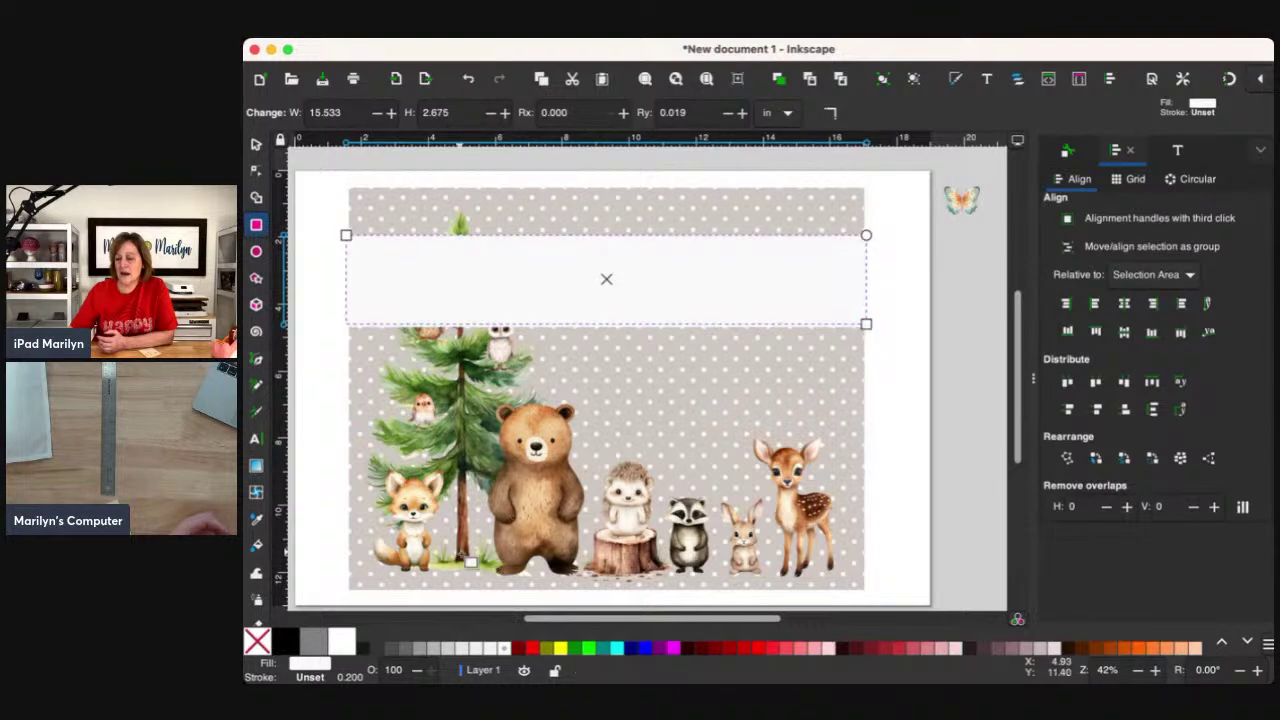
click(380, 650)
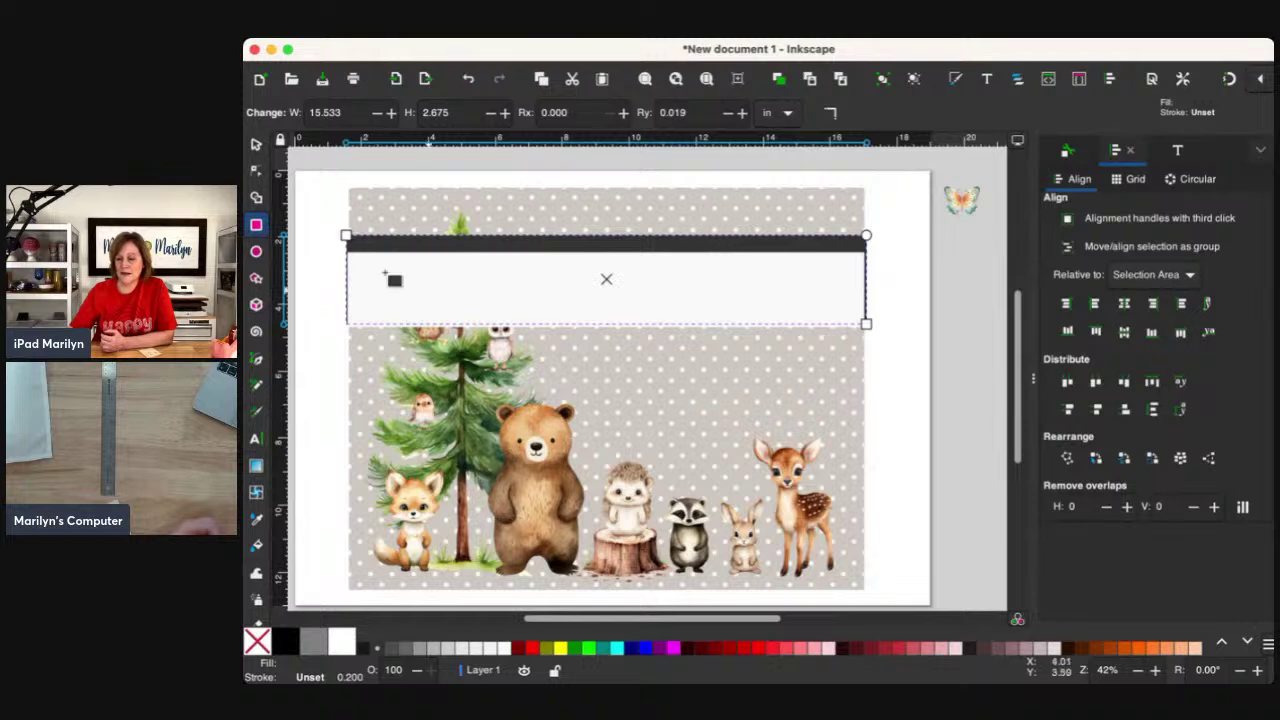
Center the two band rectangles on each other horizontally and vertically.
click(256, 146)
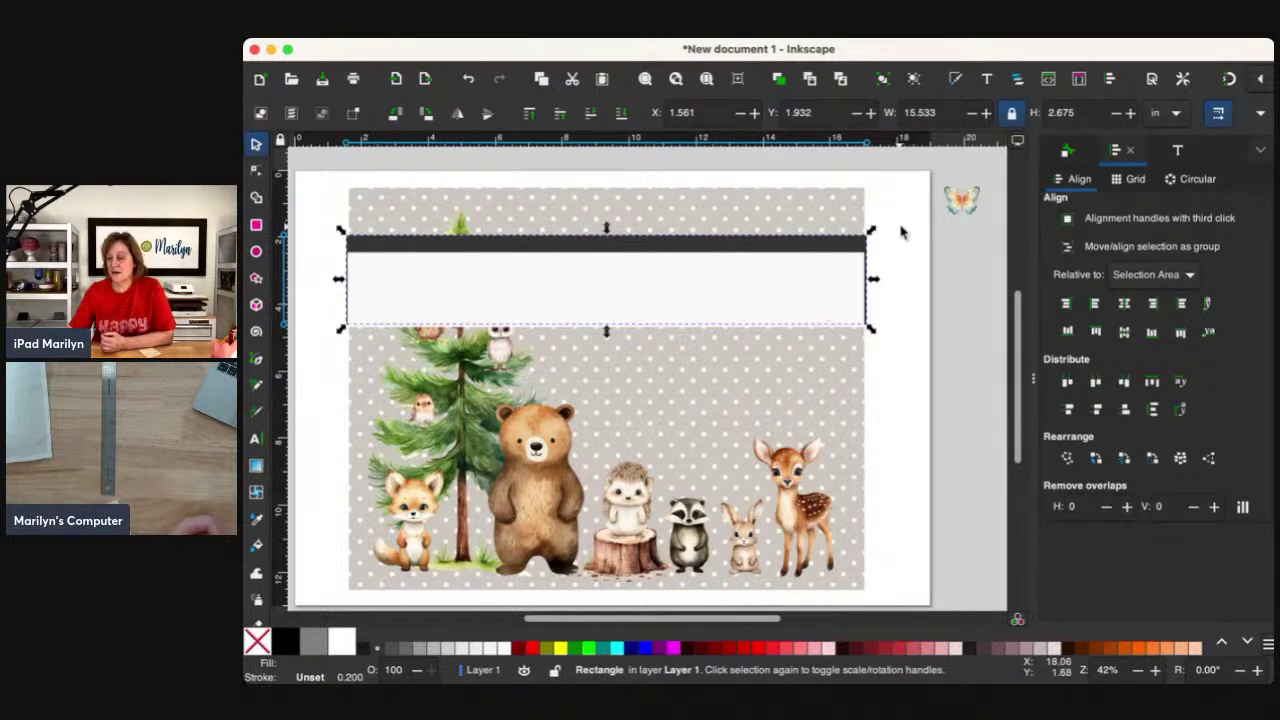
drag(904, 214, 318, 340)
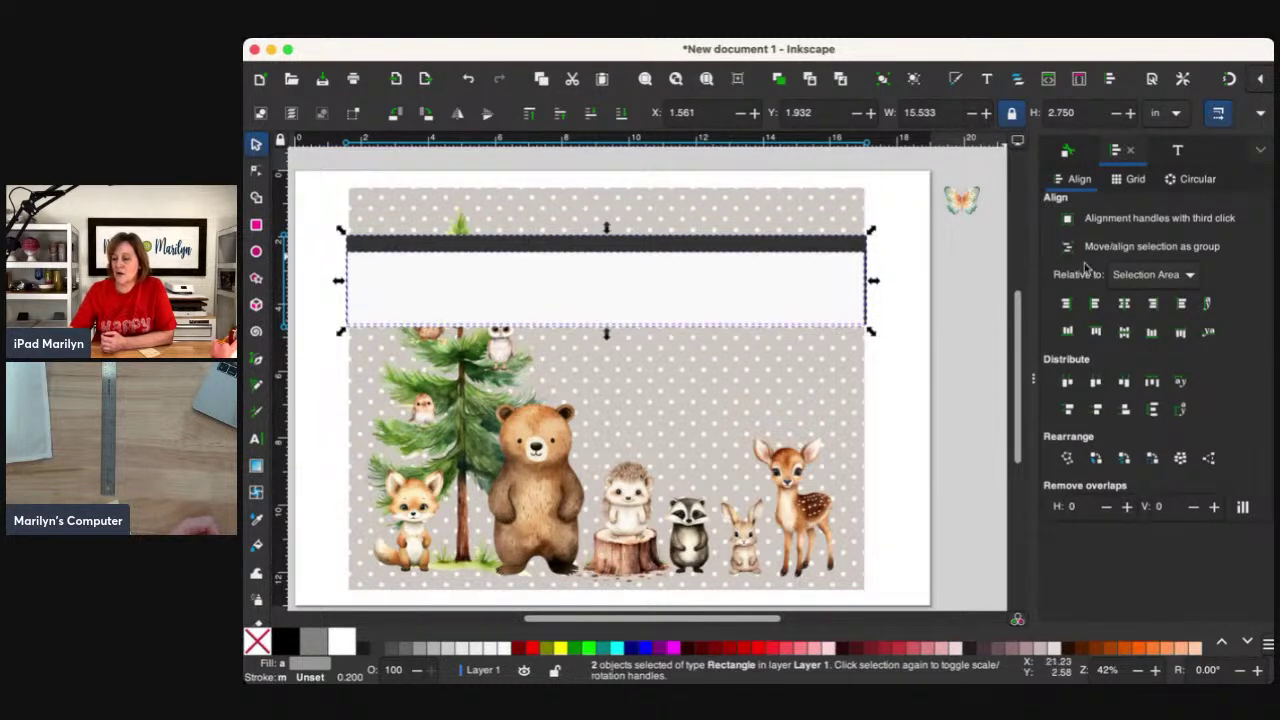
click(1124, 304)
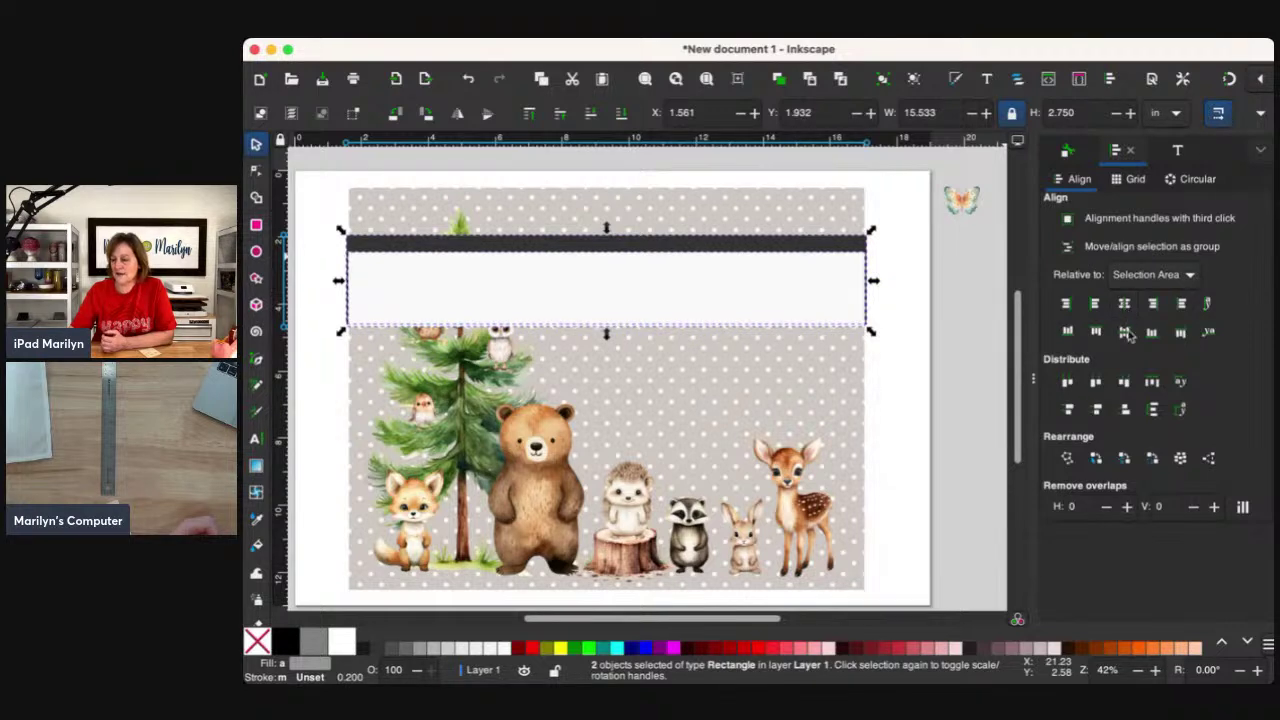
click(1124, 336)
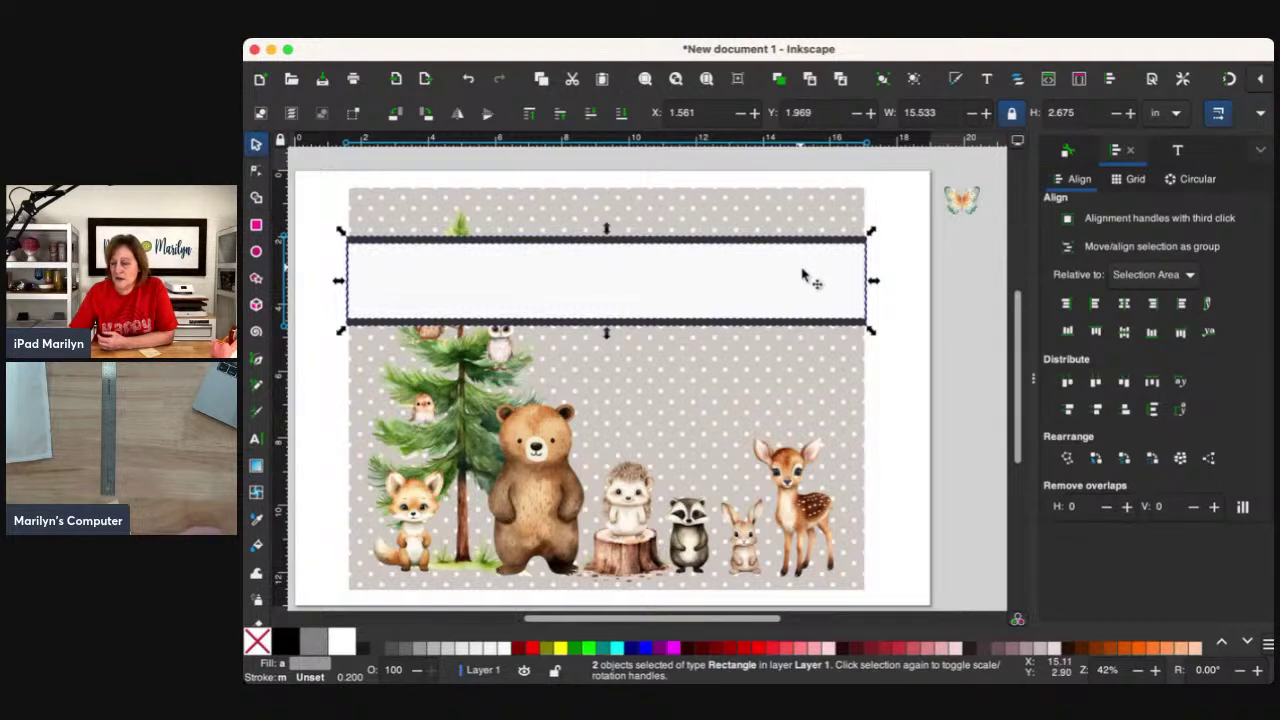
click(901, 322)
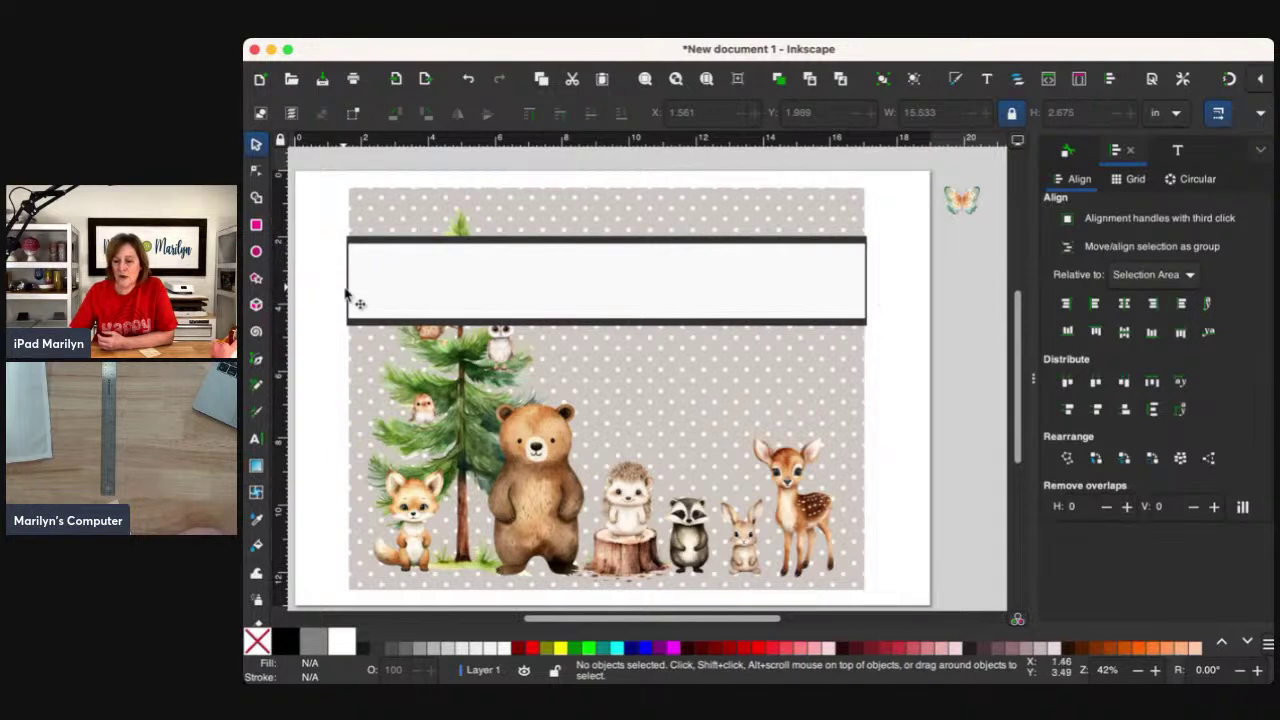
Stretch both band rectangles past the placemat's sides to about 15.8 in wide and group them.
drag(318, 229, 883, 372)
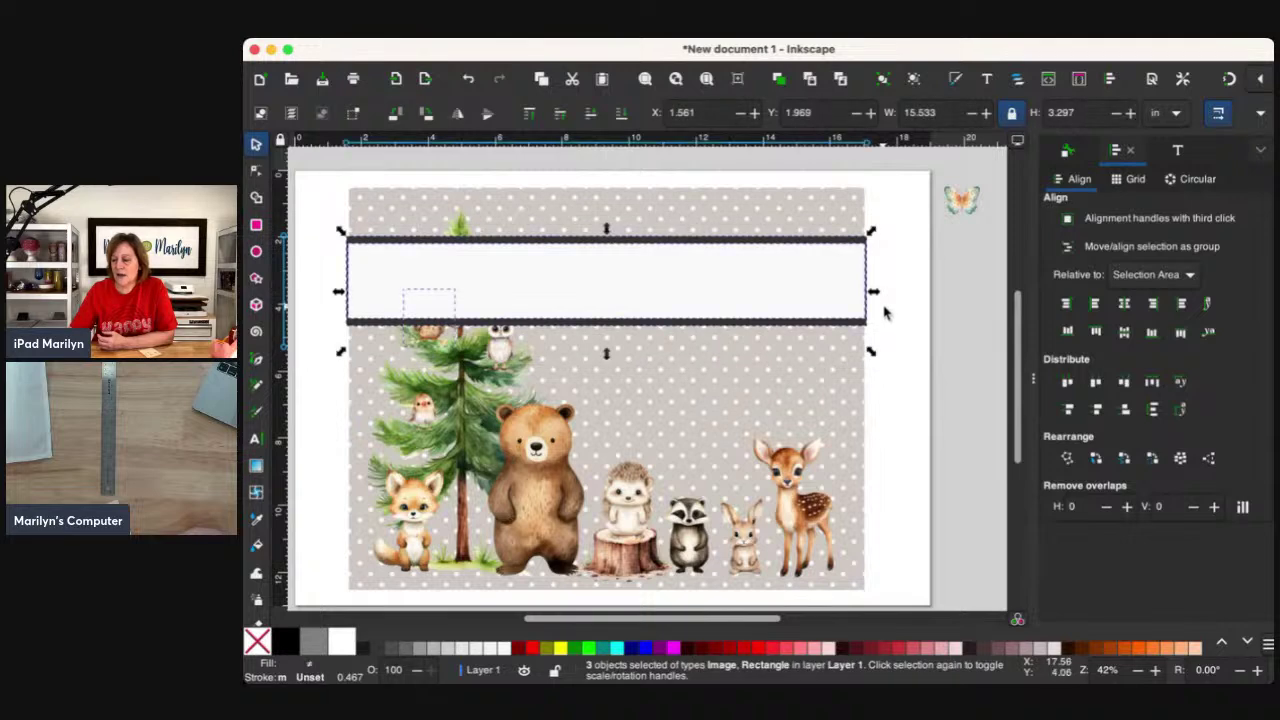
drag(877, 297, 881, 297)
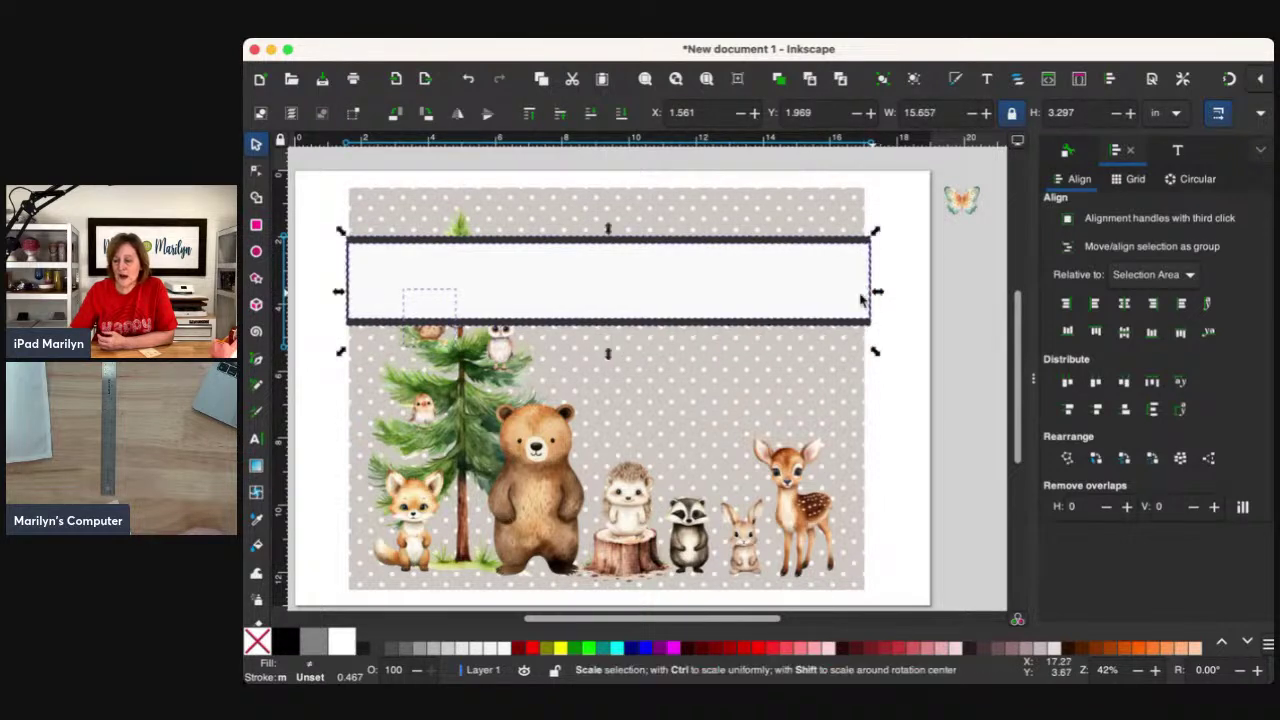
click(318, 293)
drag(310, 224, 860, 337)
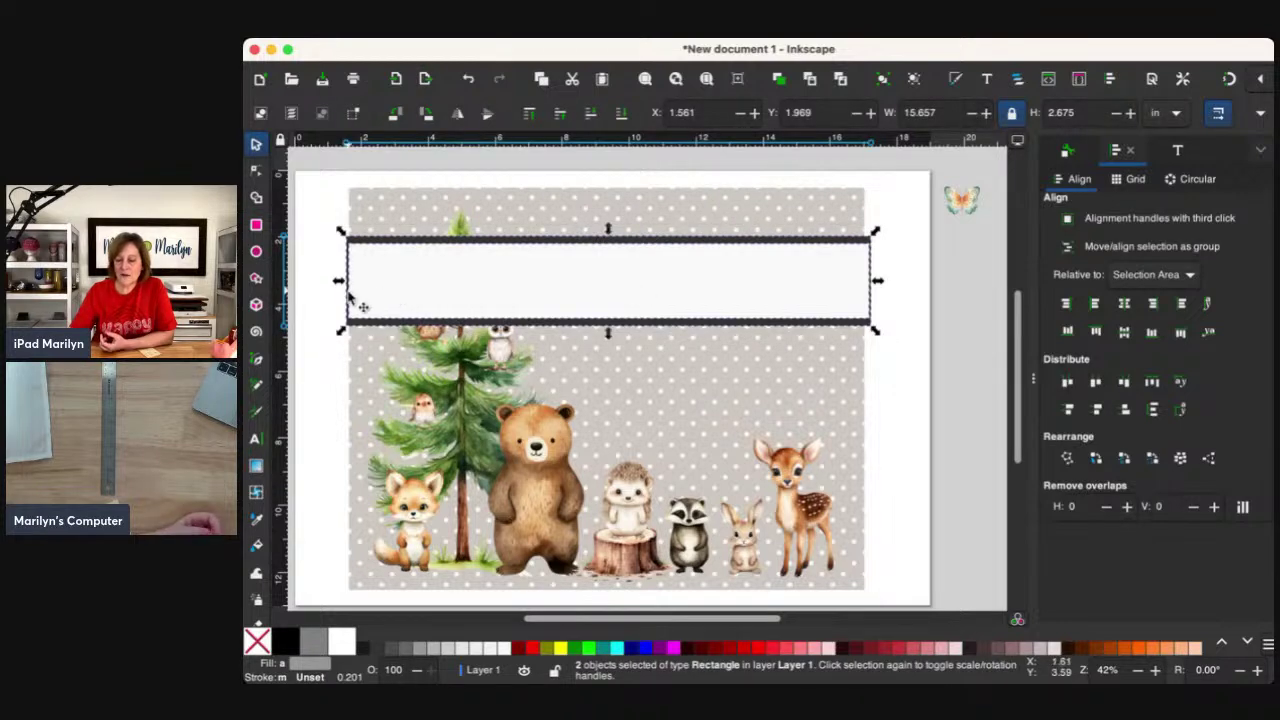
drag(338, 284, 334, 283)
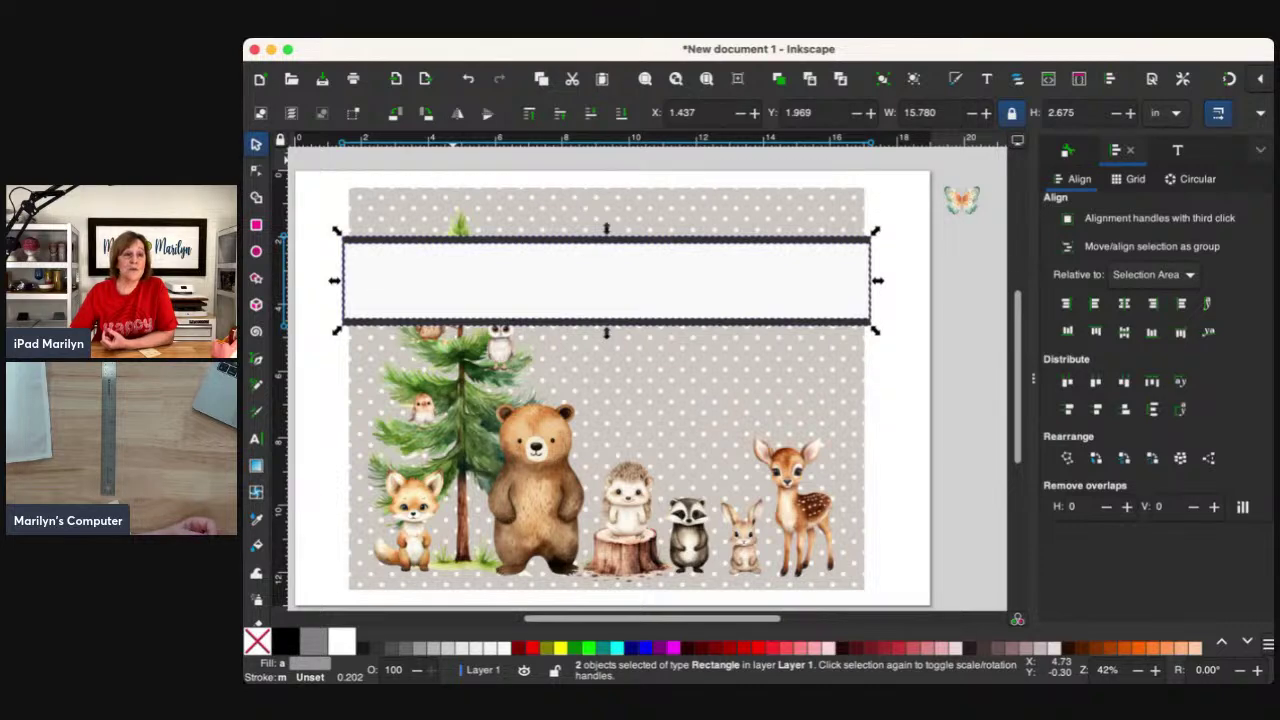
key(super+g)
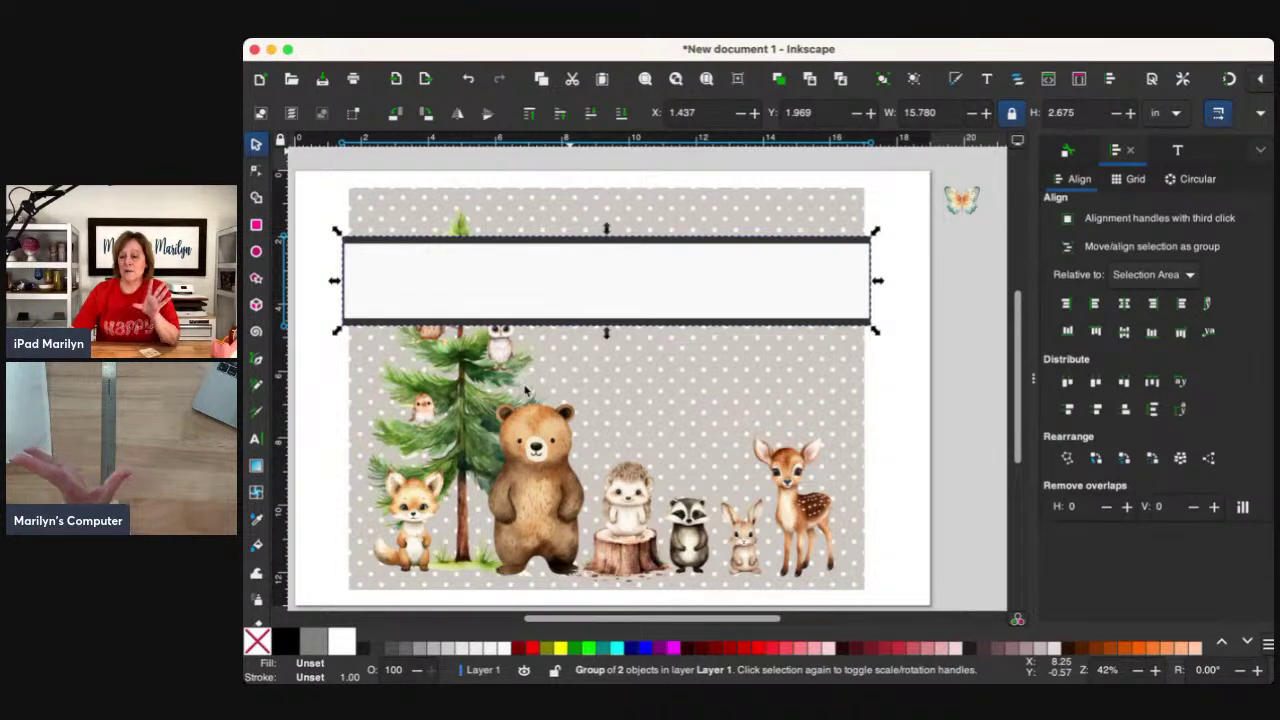
Lower the grouped band in the stacking order so it sits behind the tree and owls but in front of the polka-dot background.
key(End)
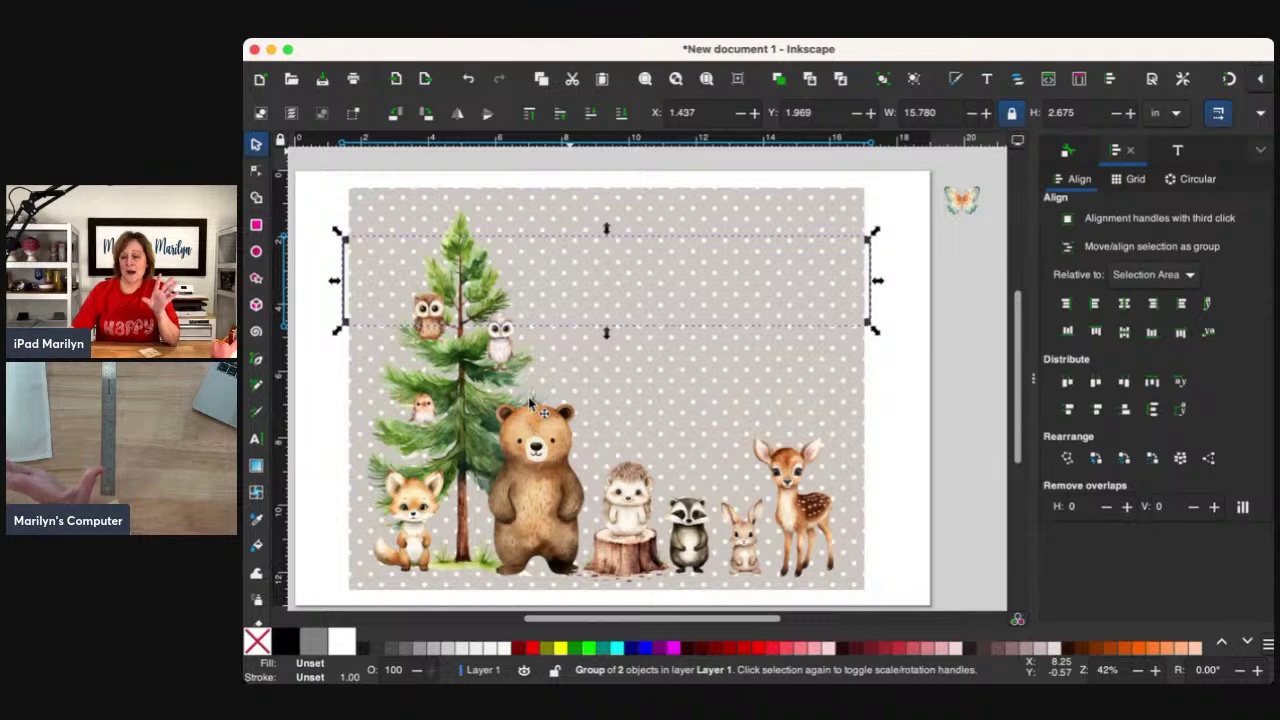
click(467, 80)
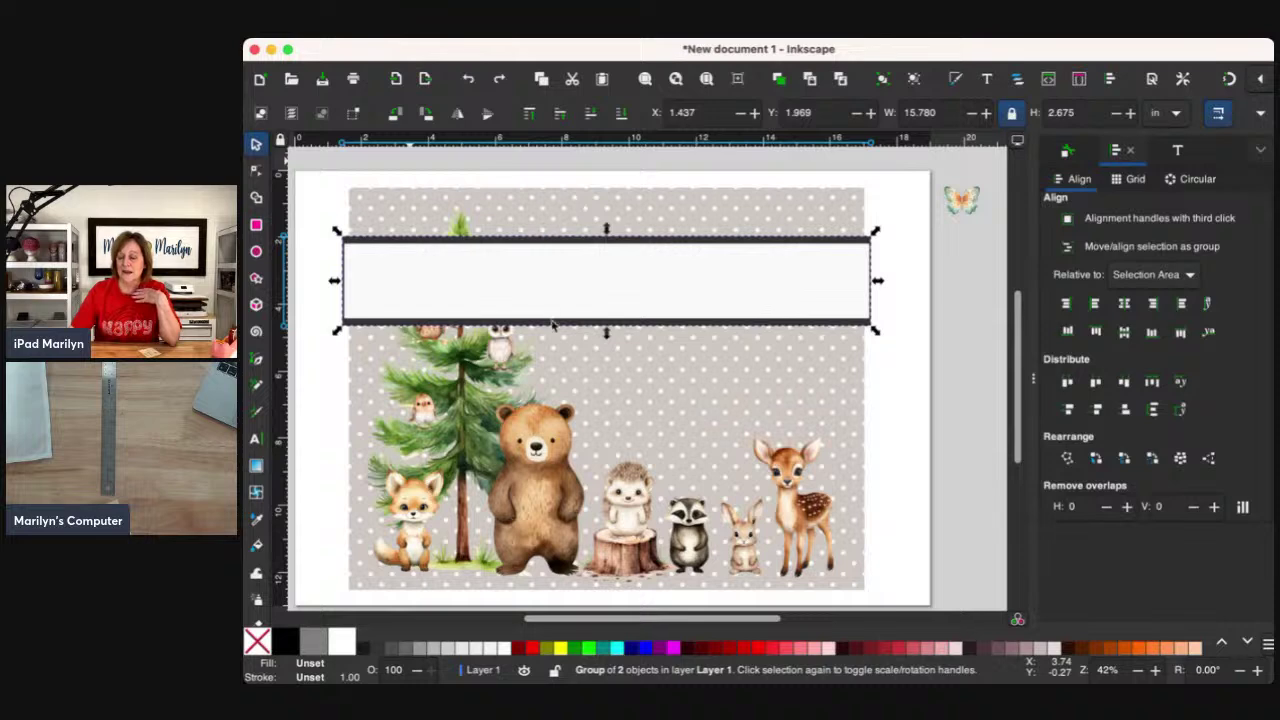
key(Page_Down)
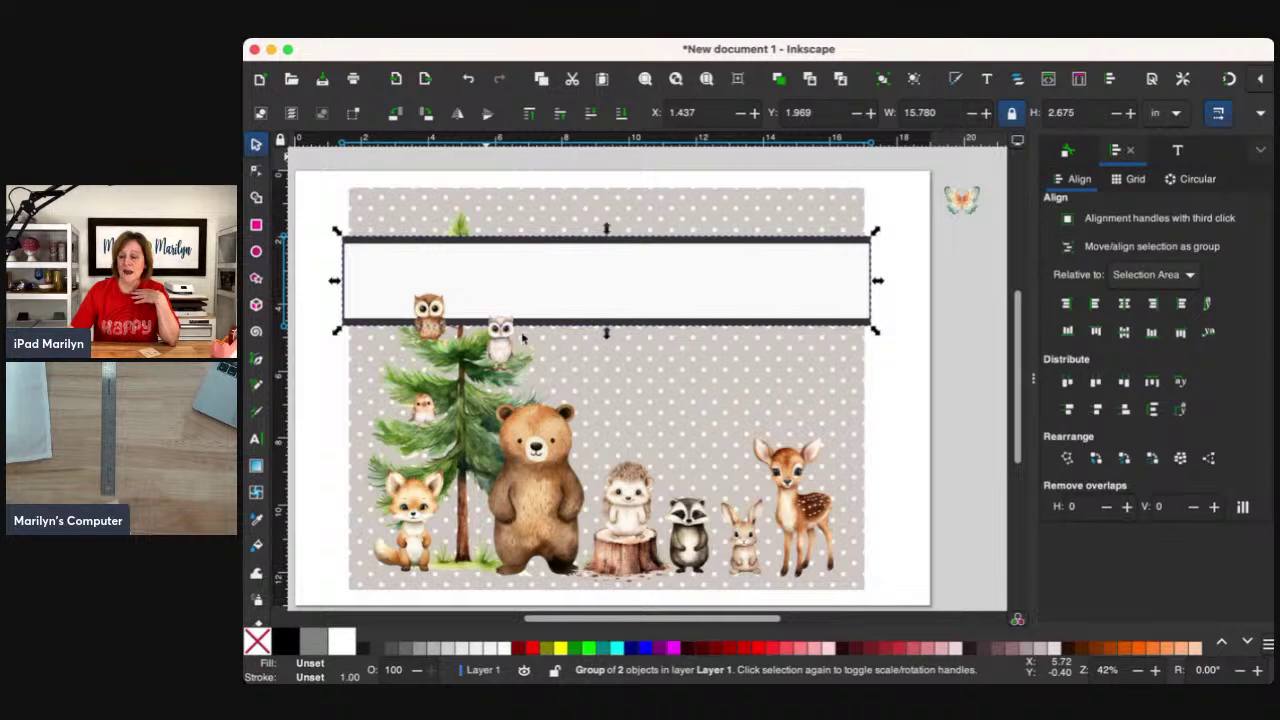
key(Page_Down)
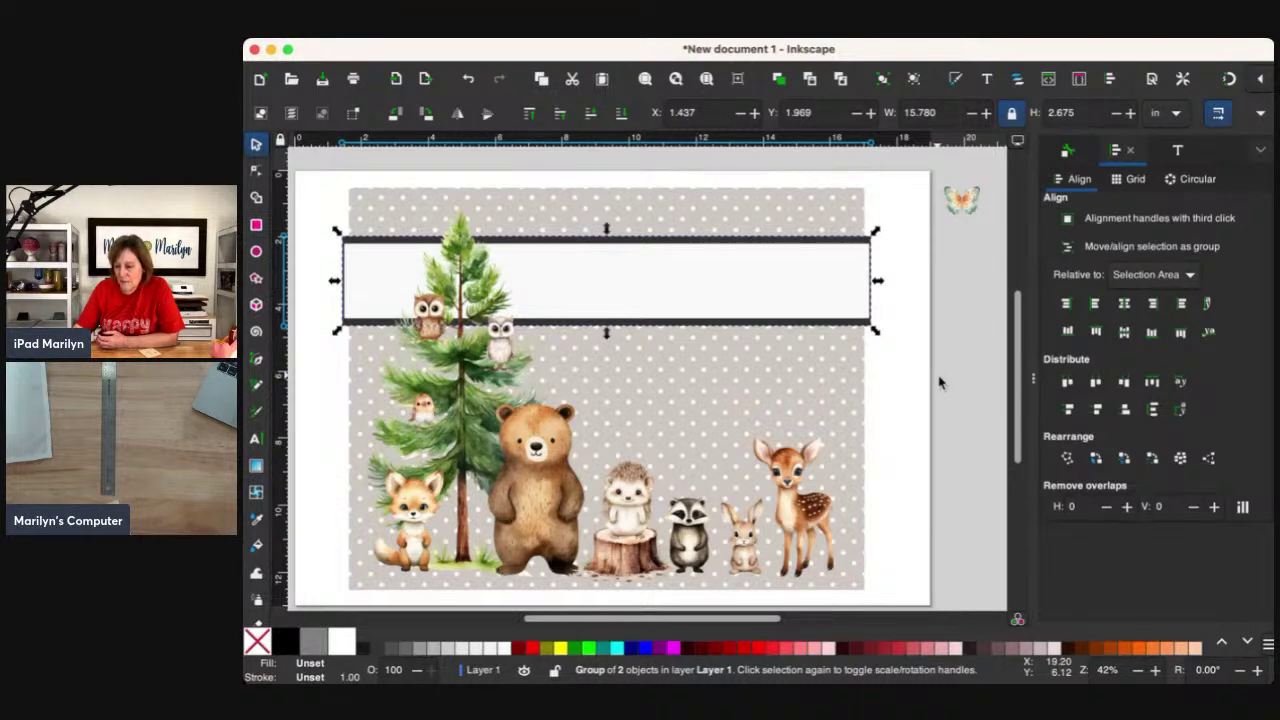
Nudge the bear, hedgehog, raccoon, rabbit and deer together about 0.1 in to the right, away from the tree.
drag(938, 378, 484, 590)
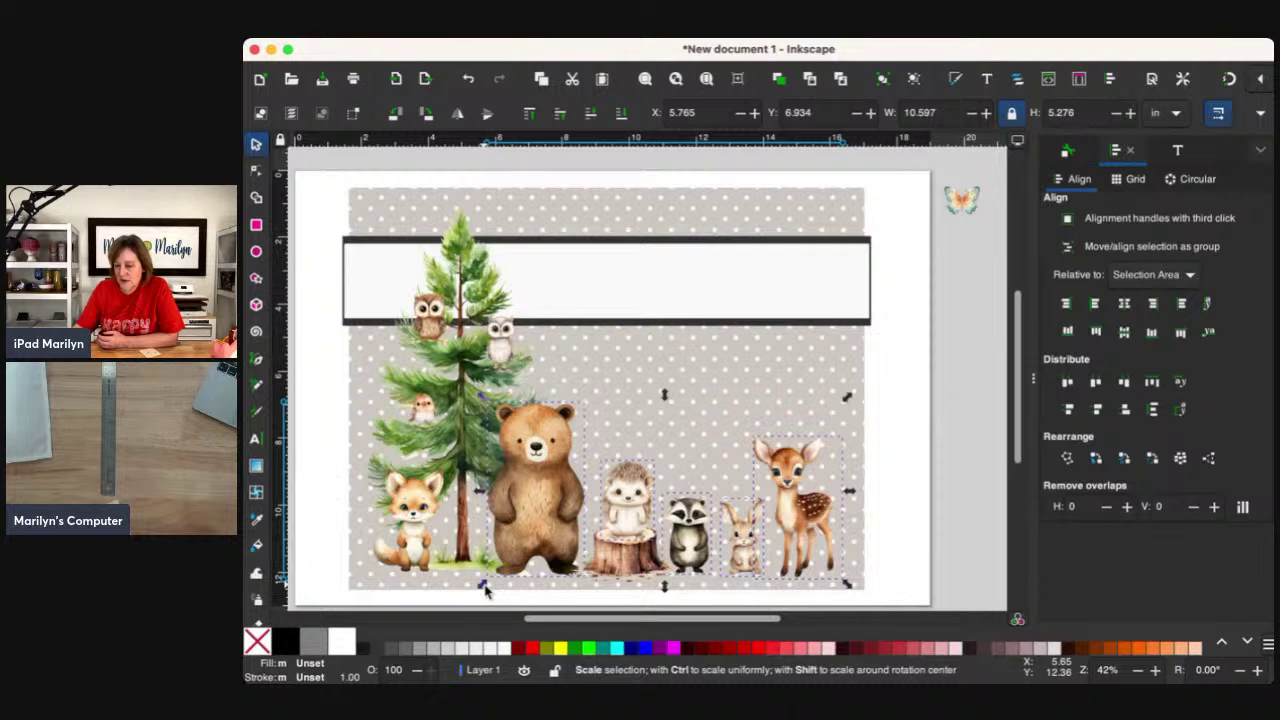
click(484, 590)
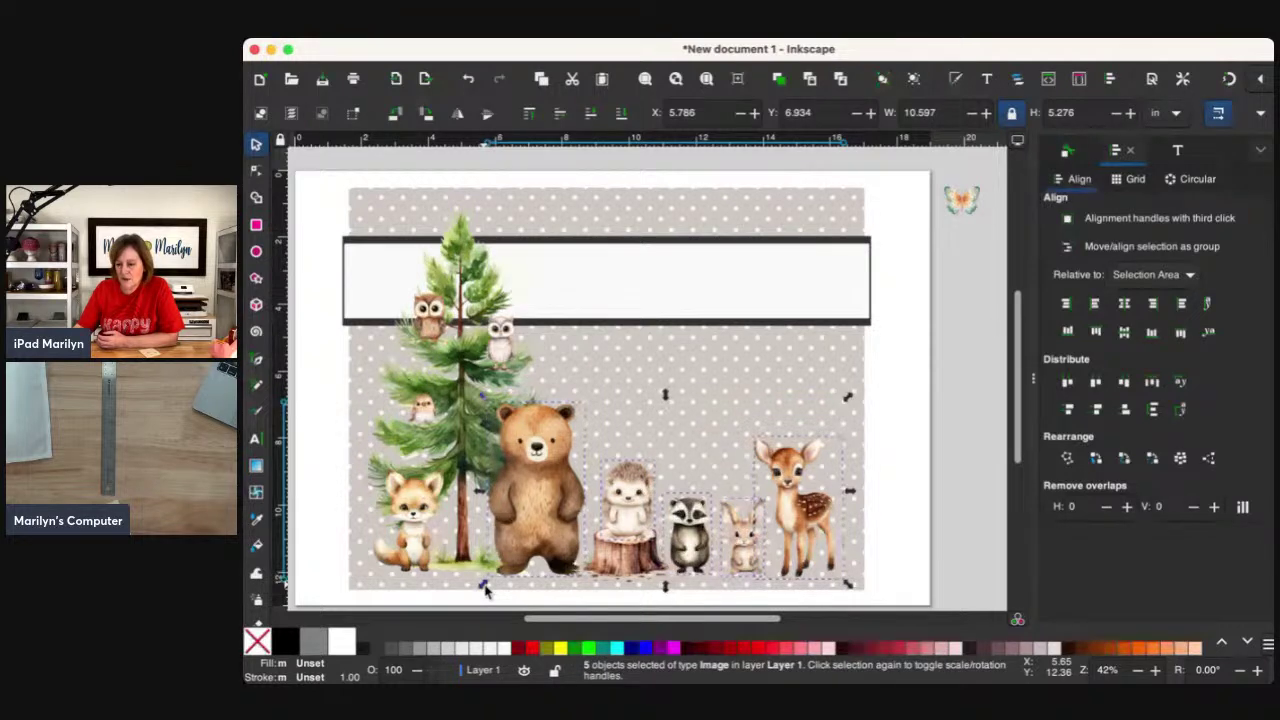
key(Right)
key(Right)
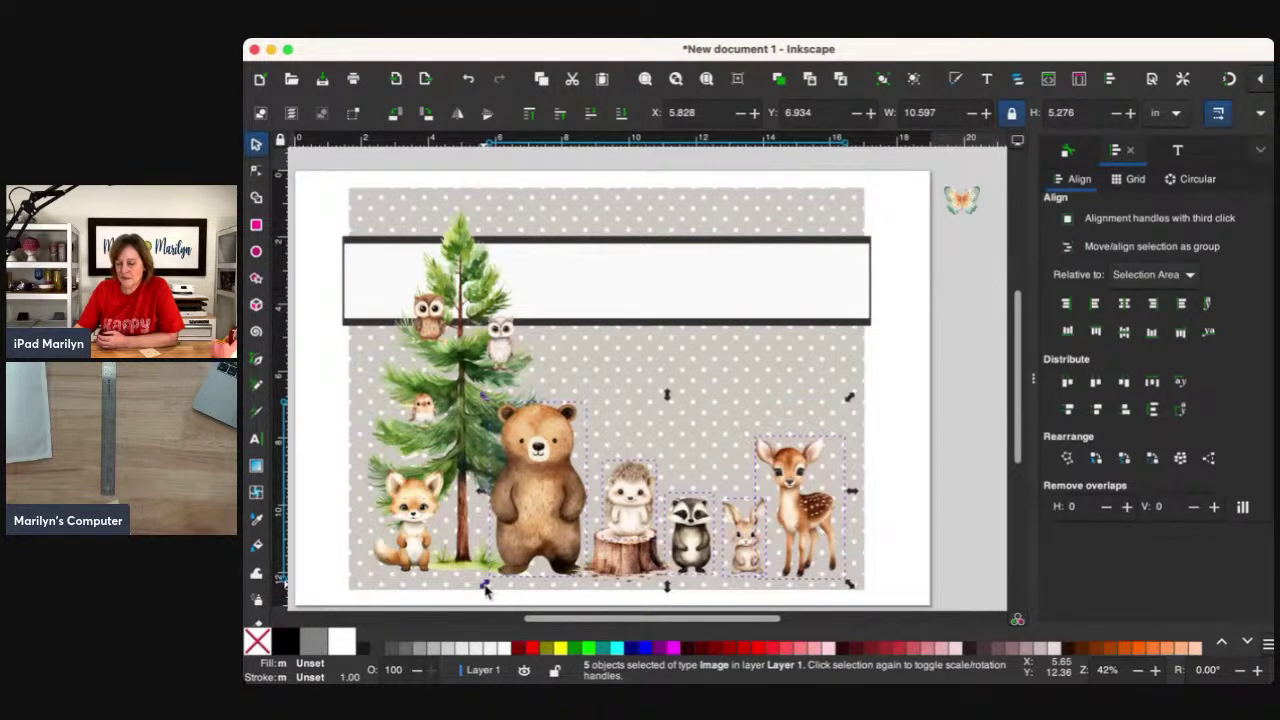
key(Right)
key(Right)
key(Right)
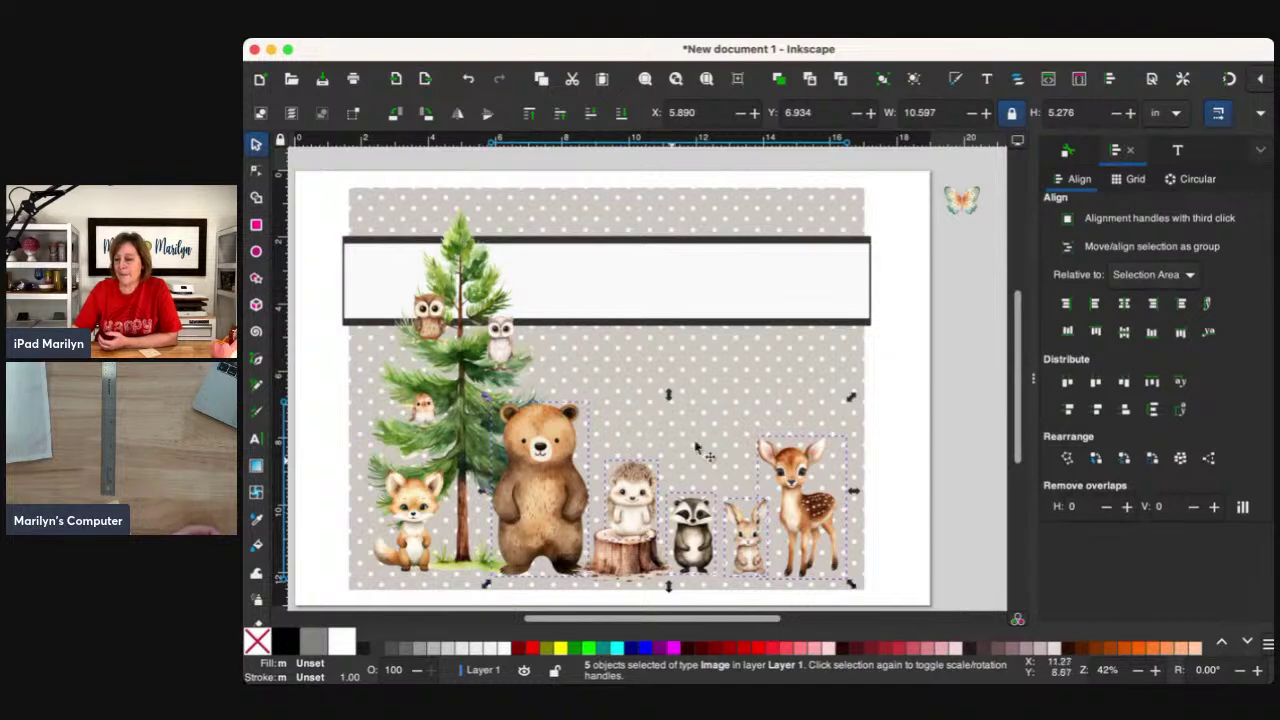
click(890, 376)
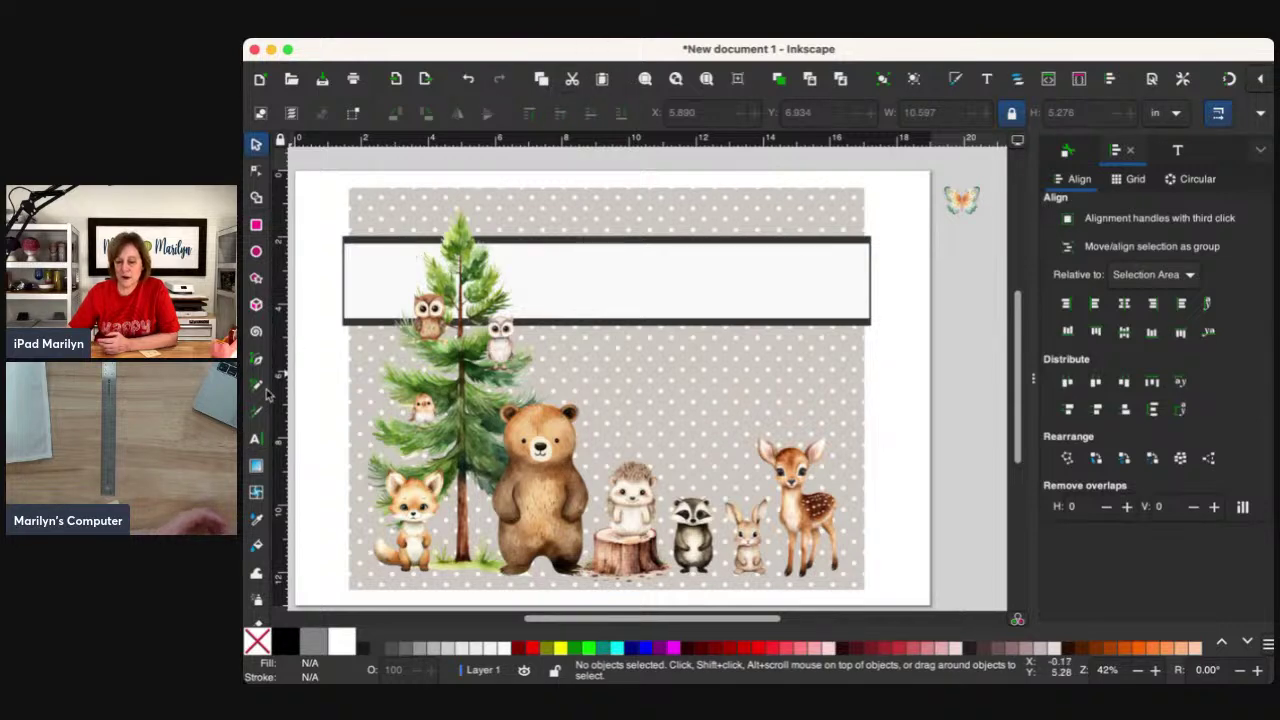
Add the recipient's first name in capitals as Hobo Std text over the white band.
click(255, 440)
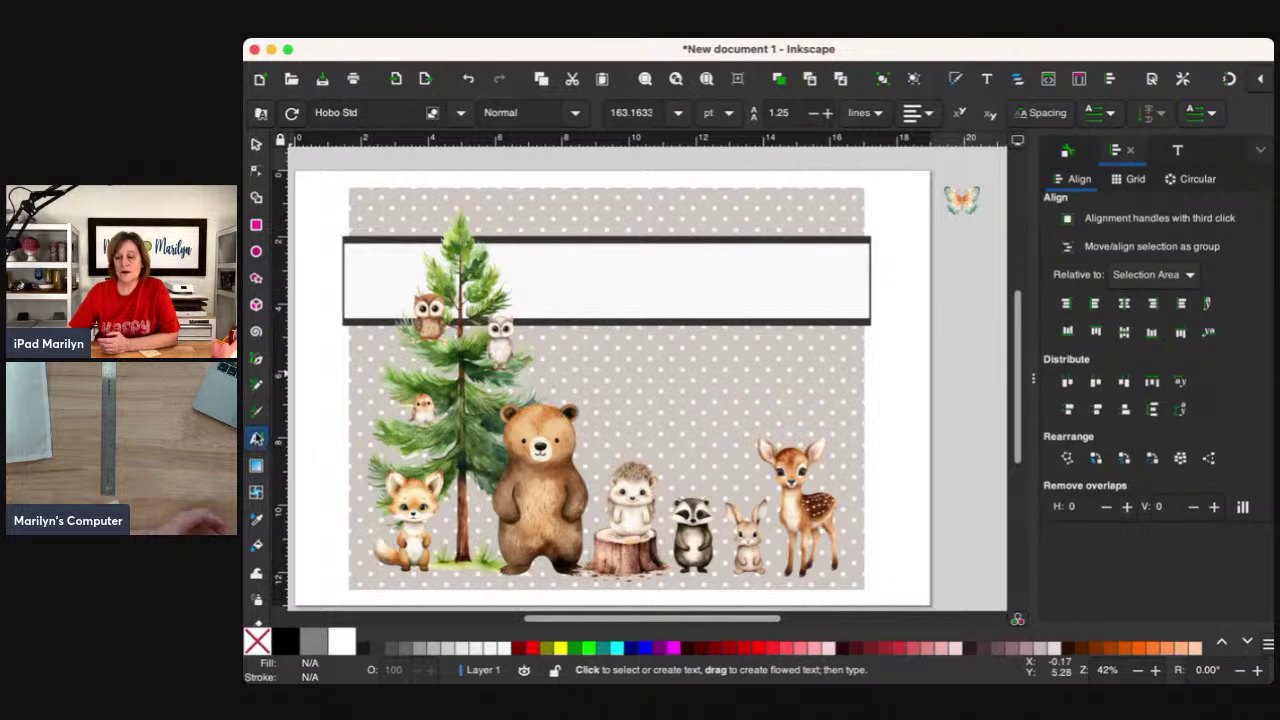
click(569, 289)
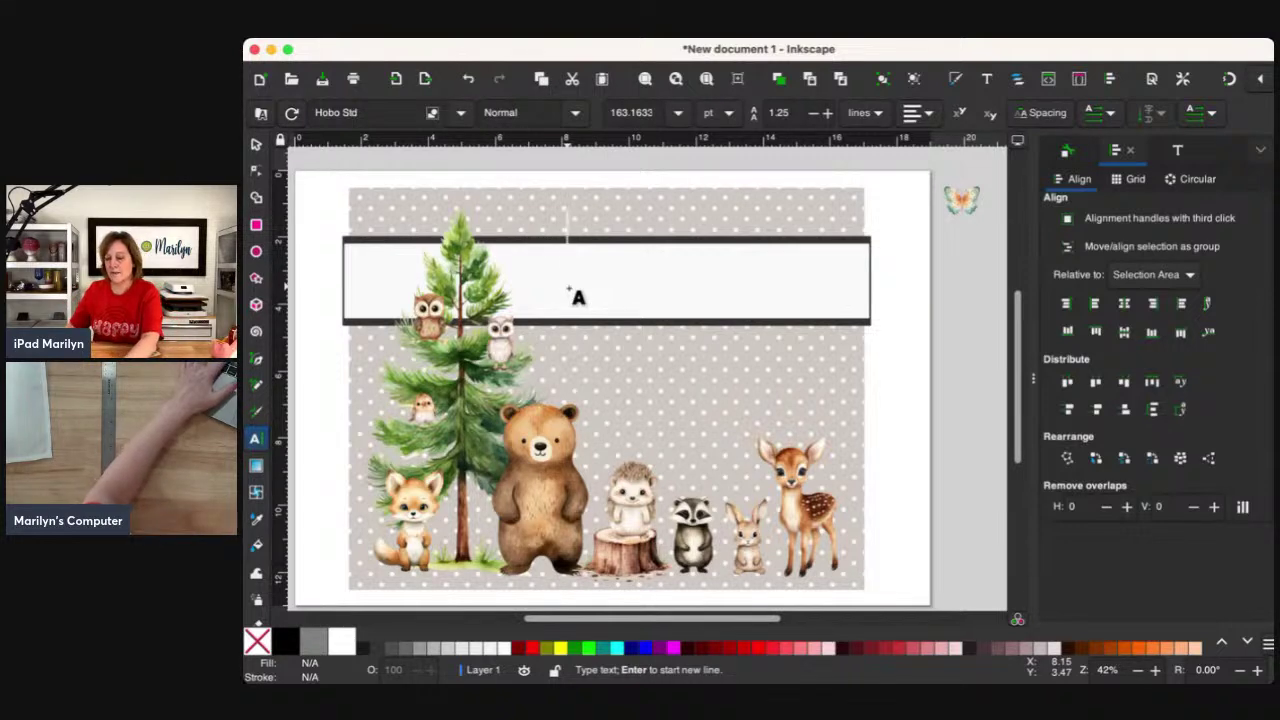
text(TUCKER)
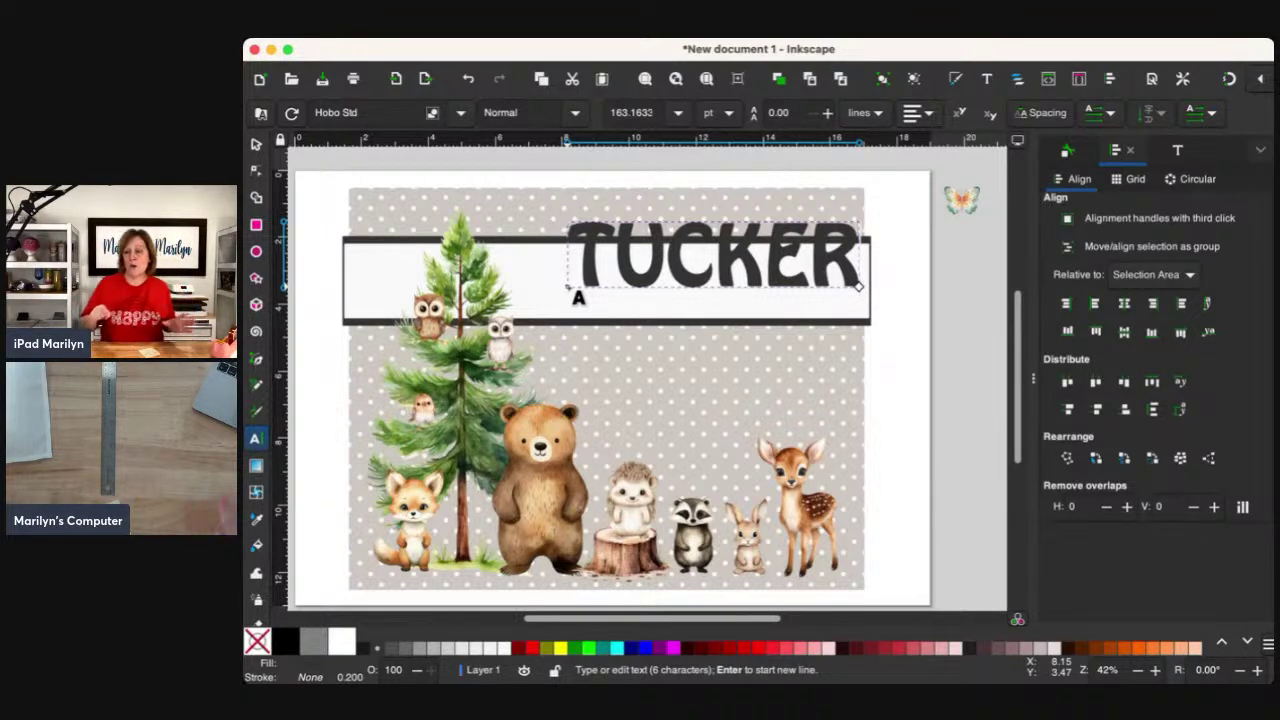
key(Escape)
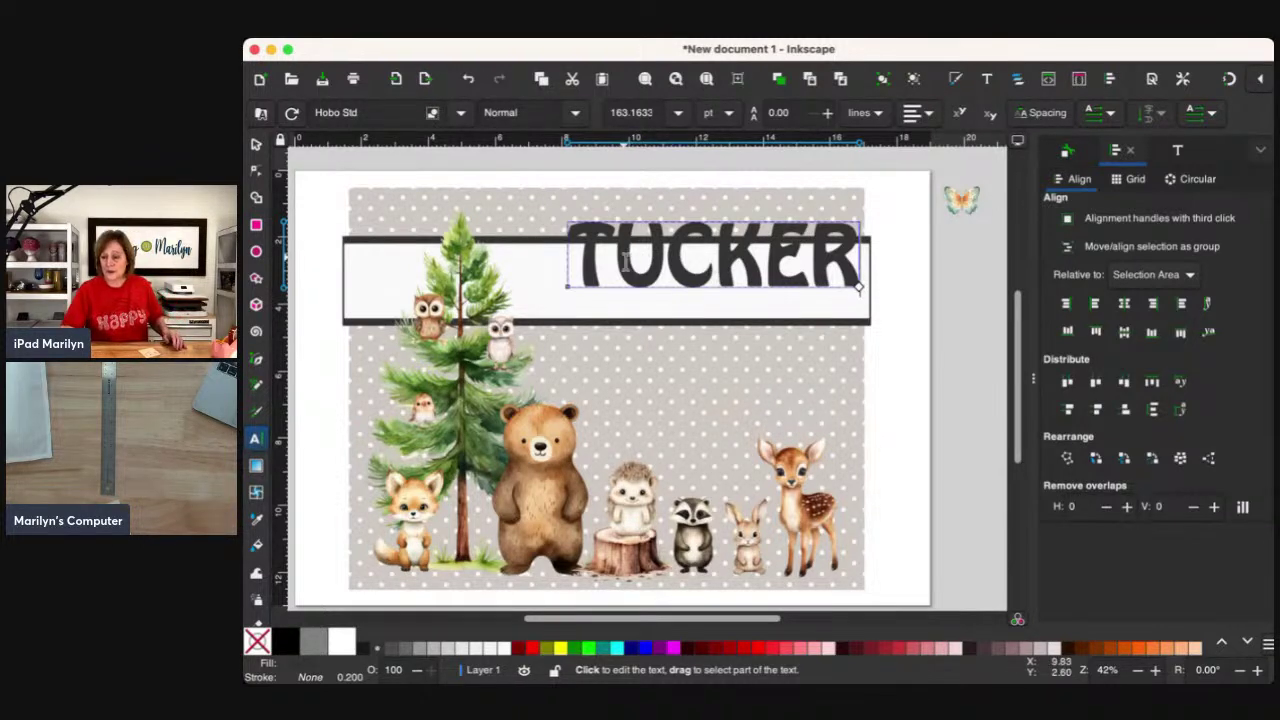
Scale the name text to about 7.2 × 1.6 in and position it within the white band between the tree and the band's right end.
click(256, 146)
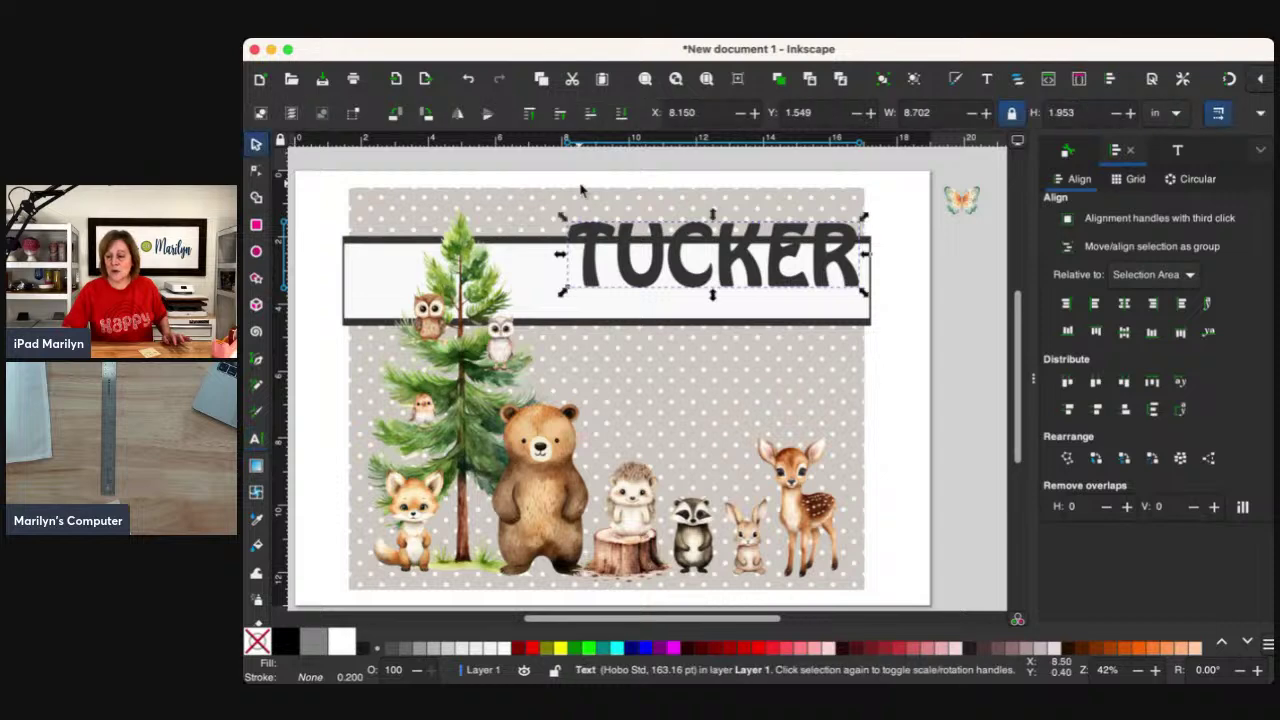
drag(690, 283, 656, 313)
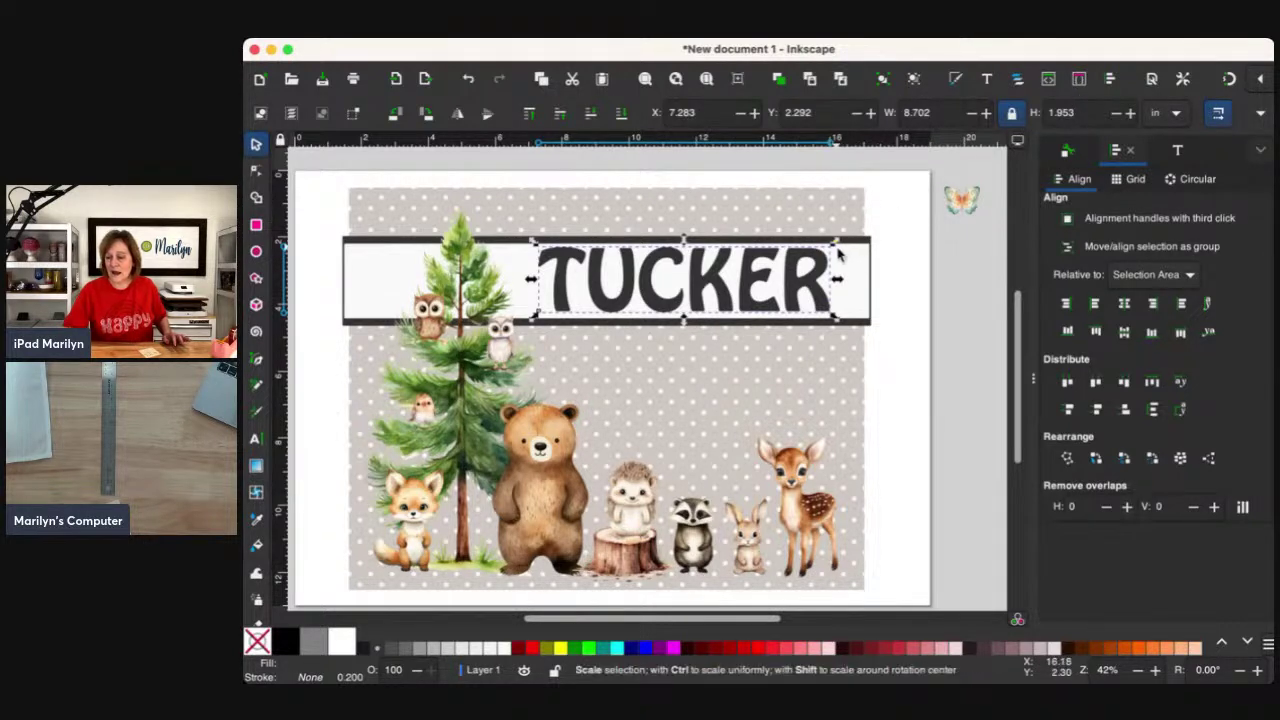
mouse_move(836, 250)
mouse_down()
mouse_move(820, 260)
mouse_move(829, 266)
mouse_up()
drag(770, 296, 783, 295)
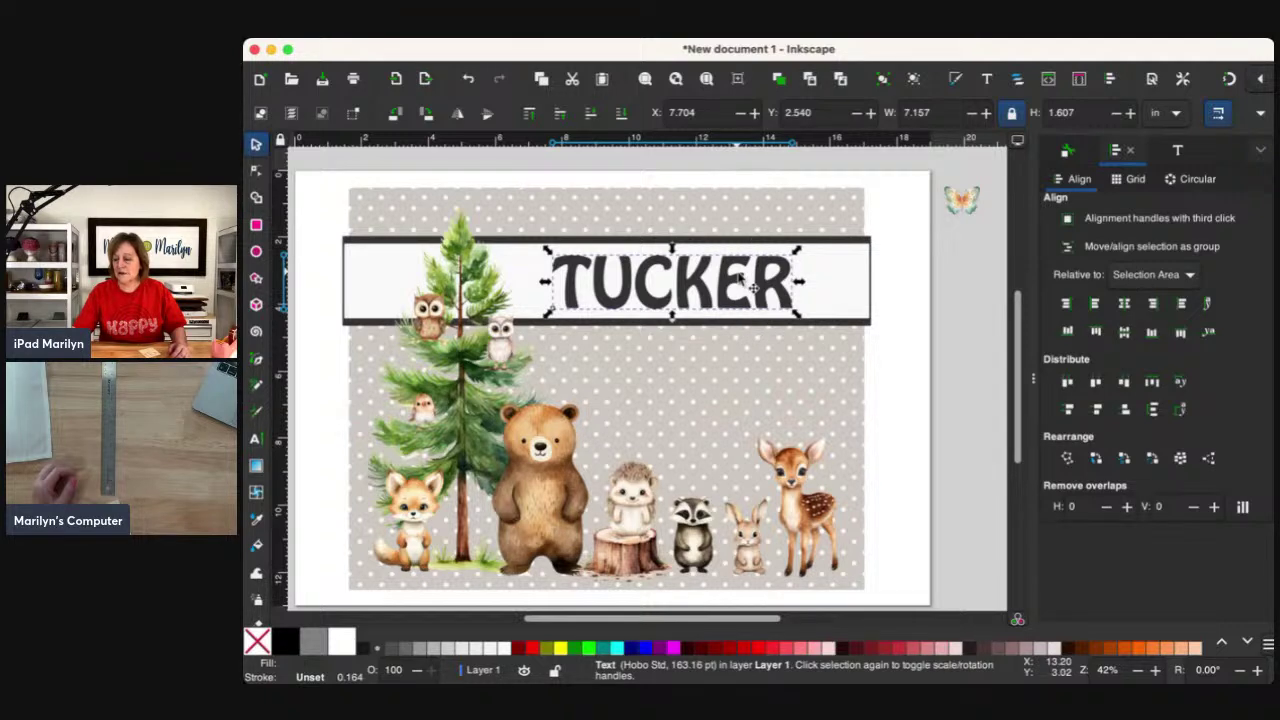
key(Up)
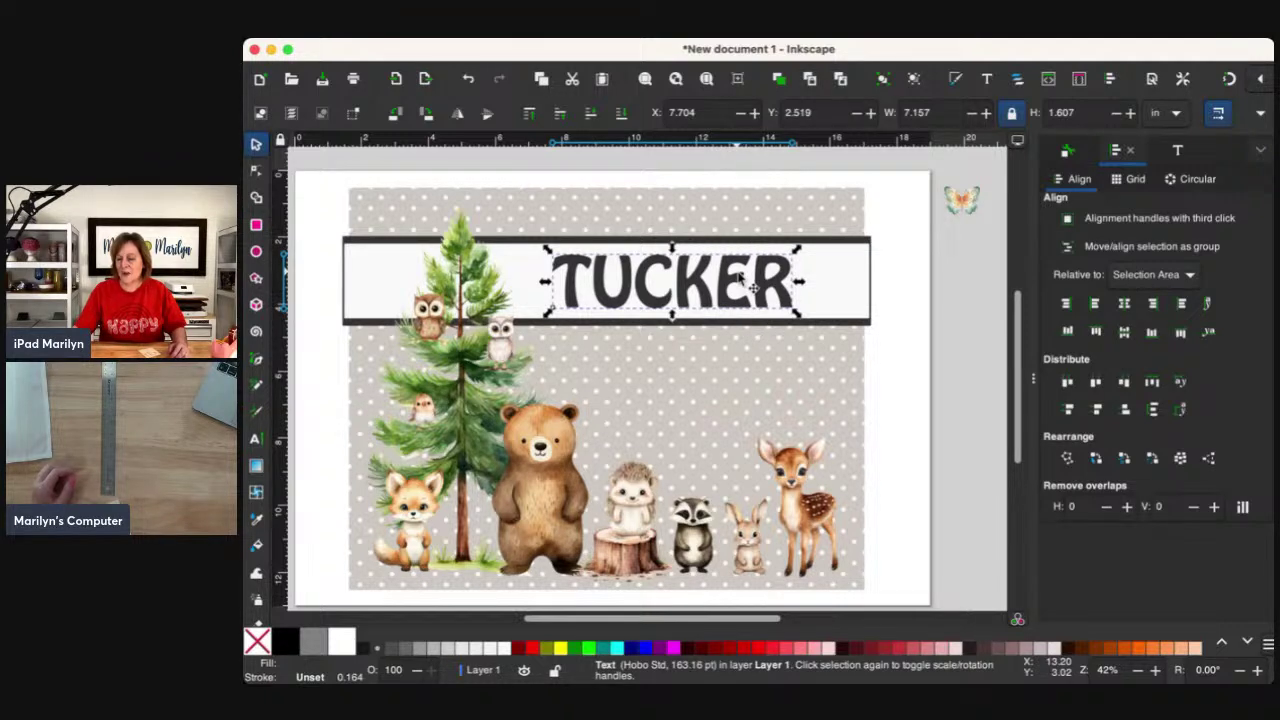
Move the butterfly onto the band beside the name's last letter and rotate it clockwise so it tilts against the letter.
drag(949, 217, 797, 285)
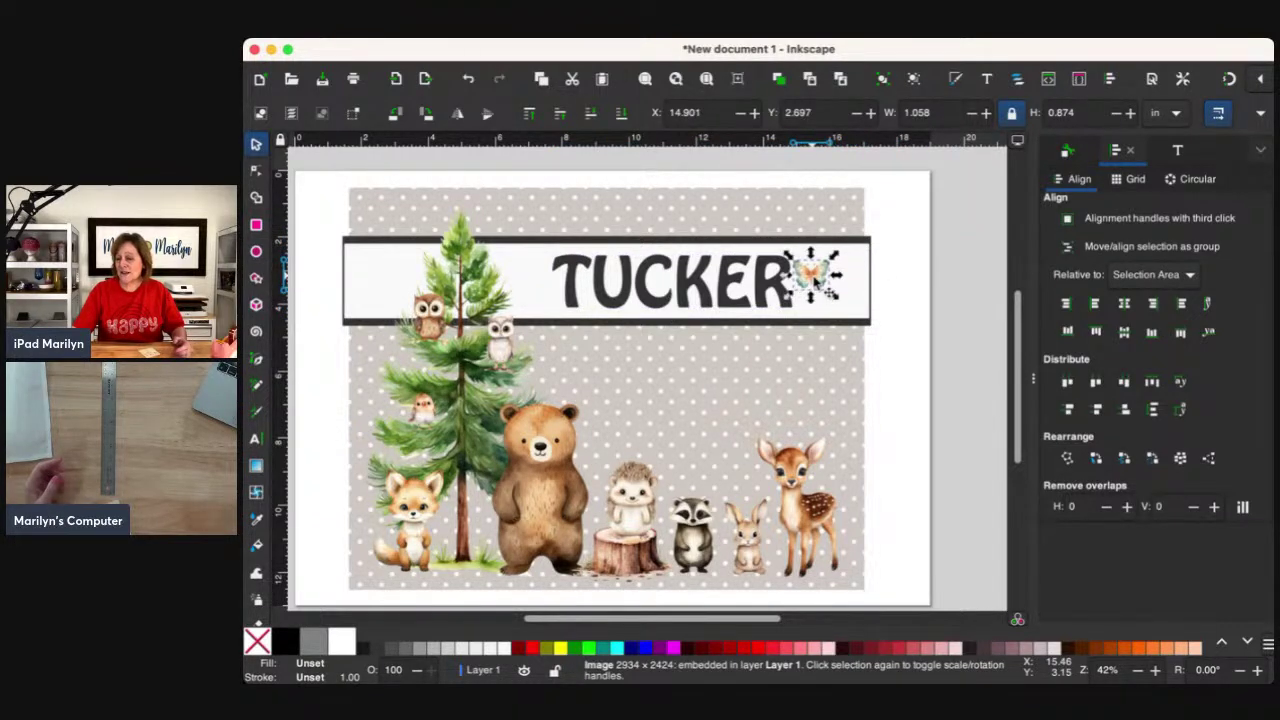
click(815, 282)
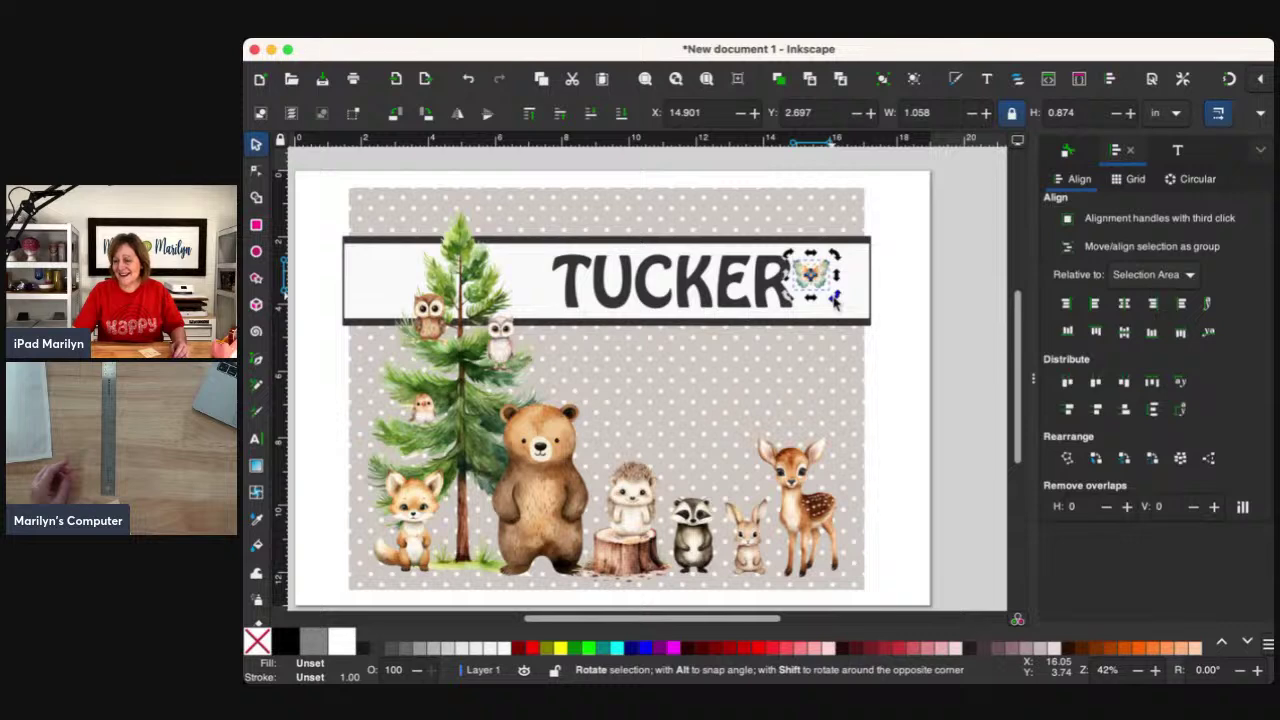
mouse_move(836, 299)
mouse_down()
mouse_move(833, 316)
mouse_move(811, 277)
mouse_move(811, 299)
mouse_up()
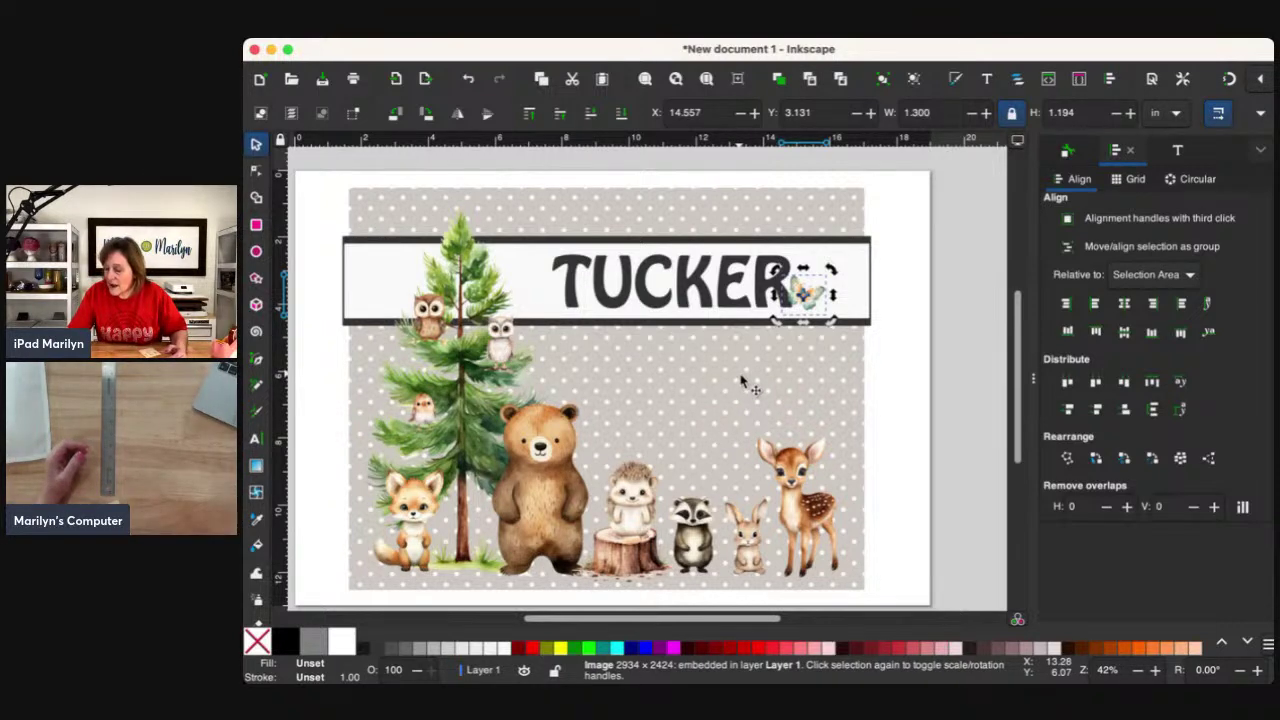
key(shift)
key(plus)
key(plus)
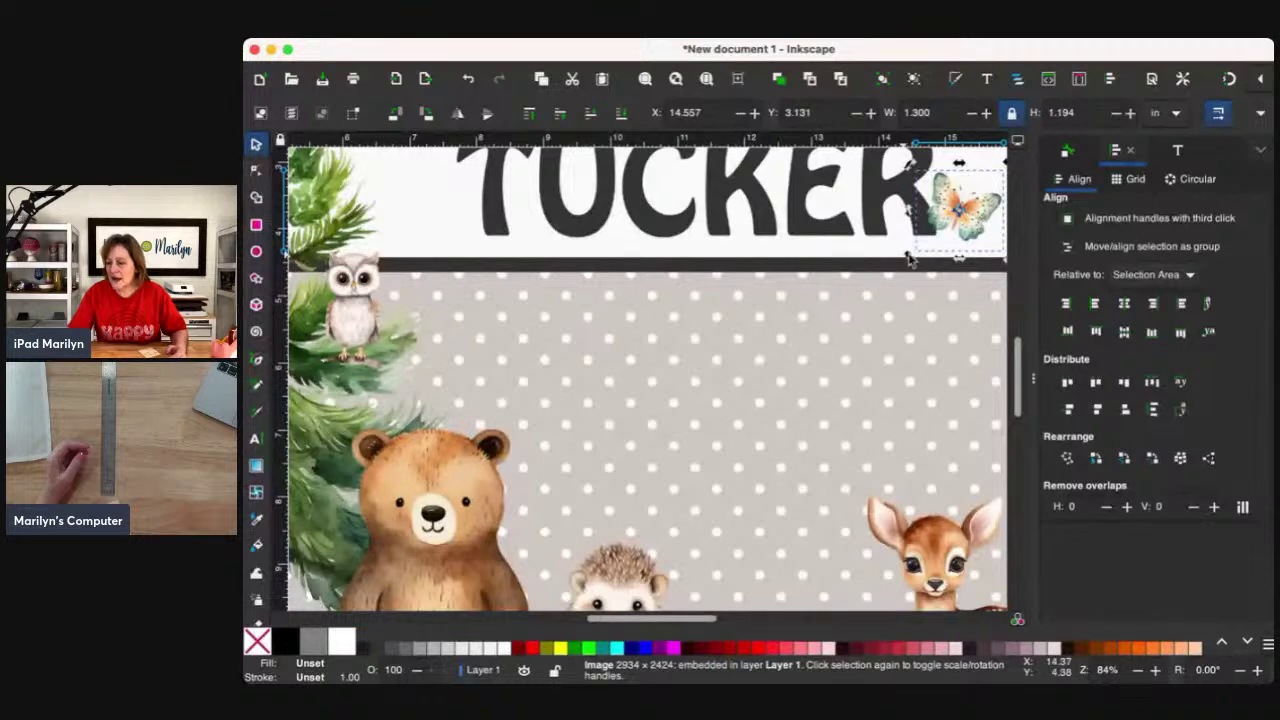
key(shift)
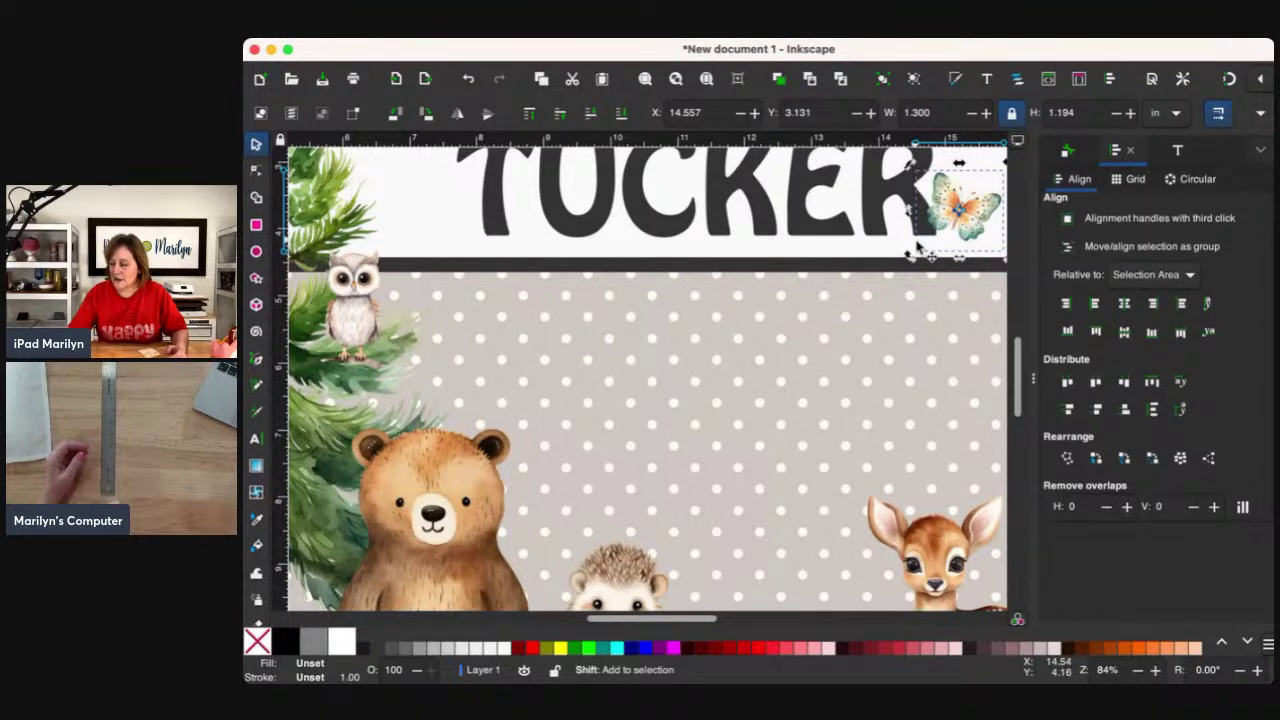
scroll(918, 246, down, 2)
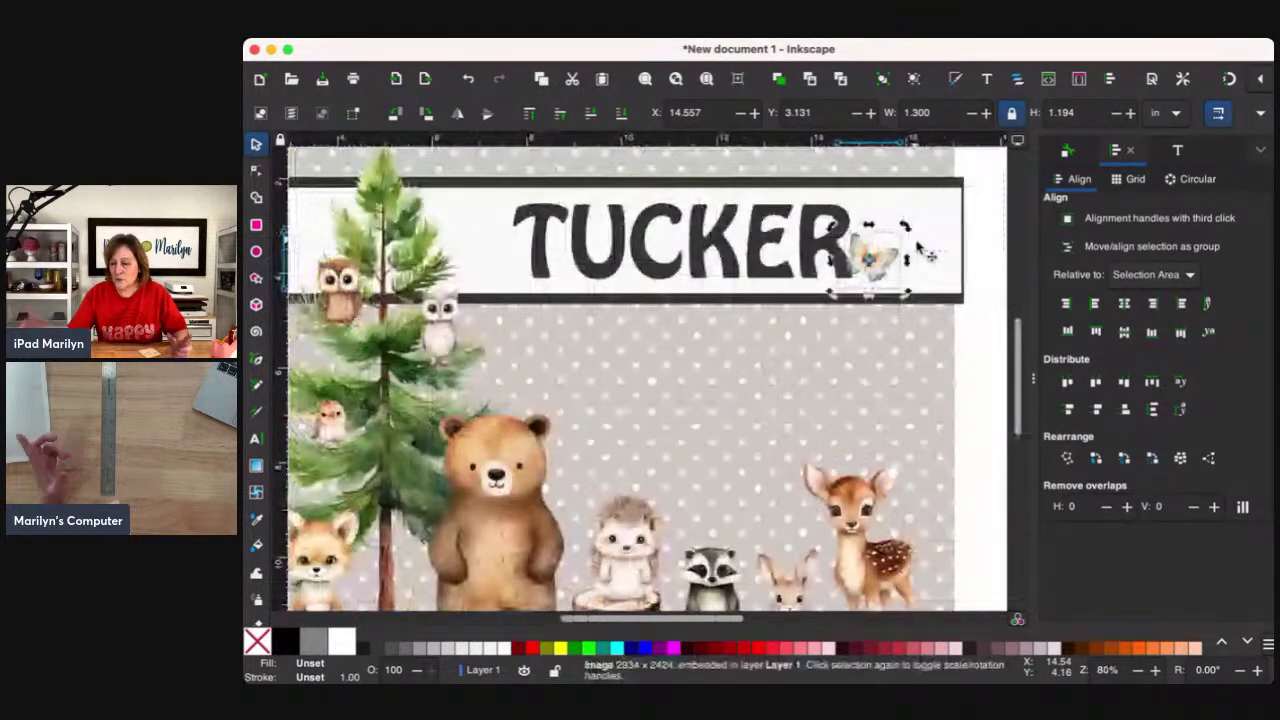
key(5)
click(912, 304)
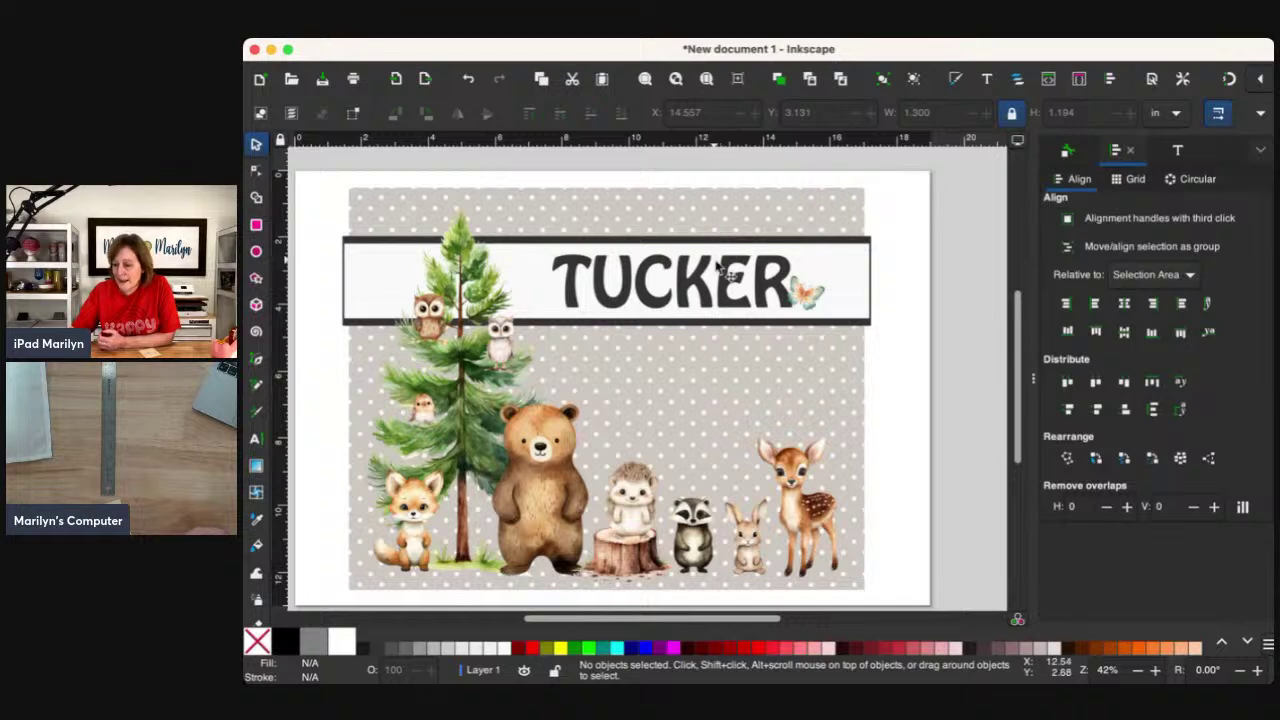
Move the band, name, butterfly and brown owl down together by about 0.75 in, to Y 2.719 in.
drag(898, 203, 307, 358)
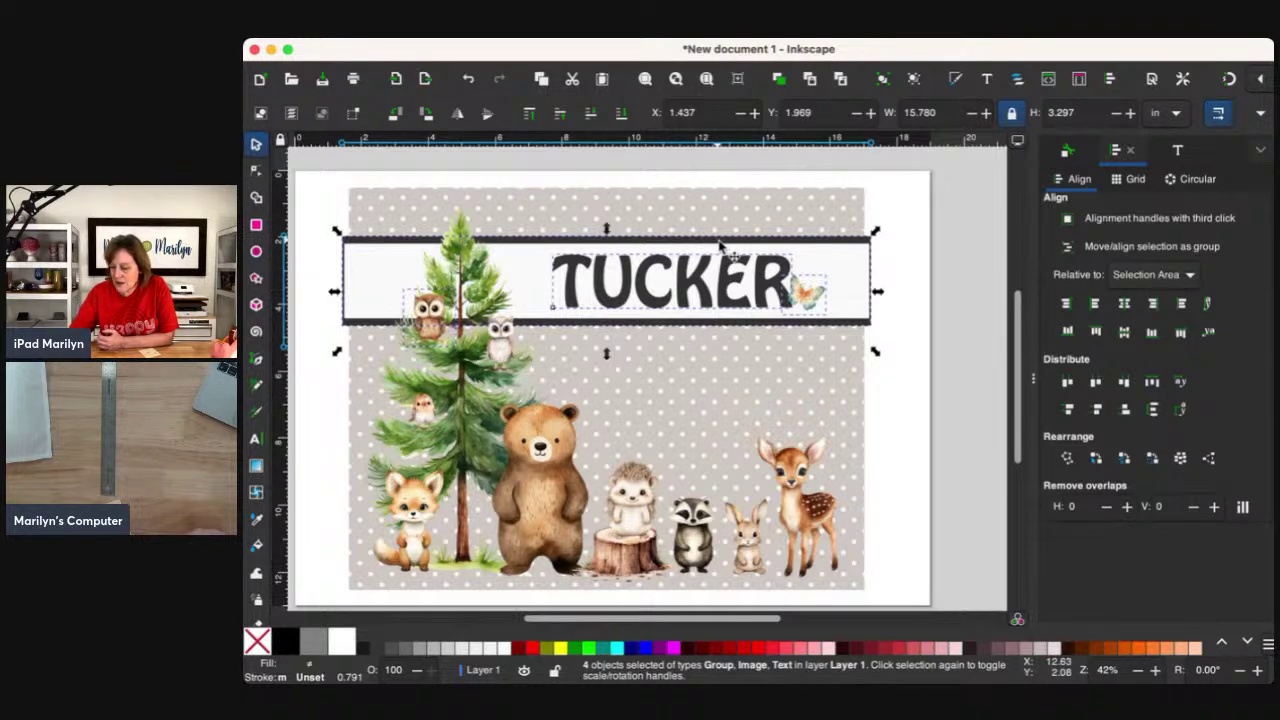
key(Down)
key(Down)
key(Down)
key(Down)
key(Down)
key(Down)
key(Down)
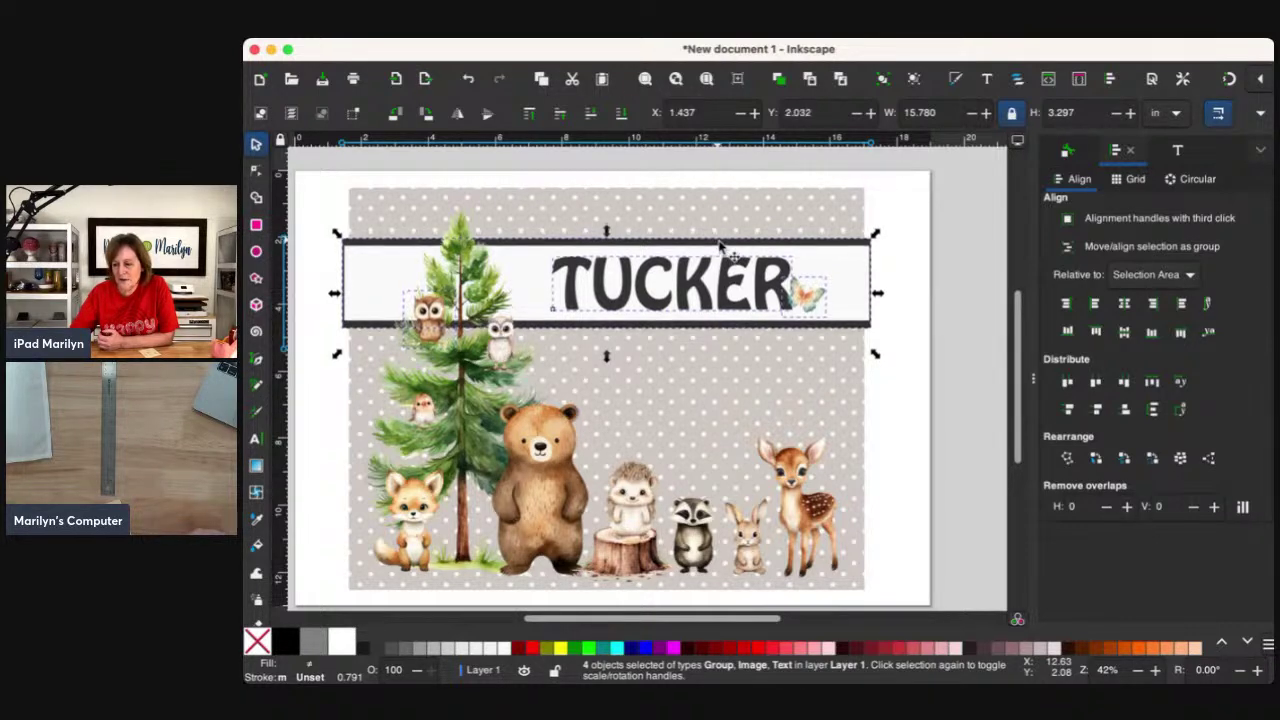
key(Down)
key(Down)
key(Down)
key(Down)
key(Down)
key(Down)
key(Down)
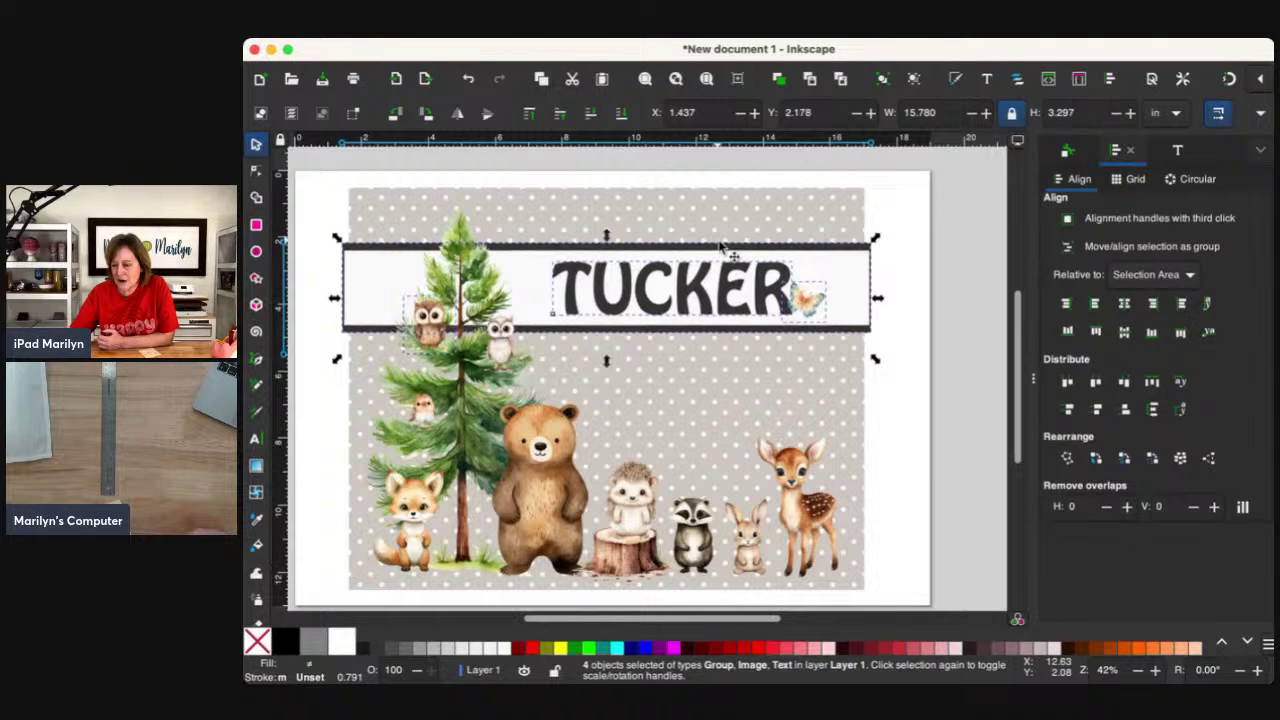
key(Down)
key(Down)
key(Down)
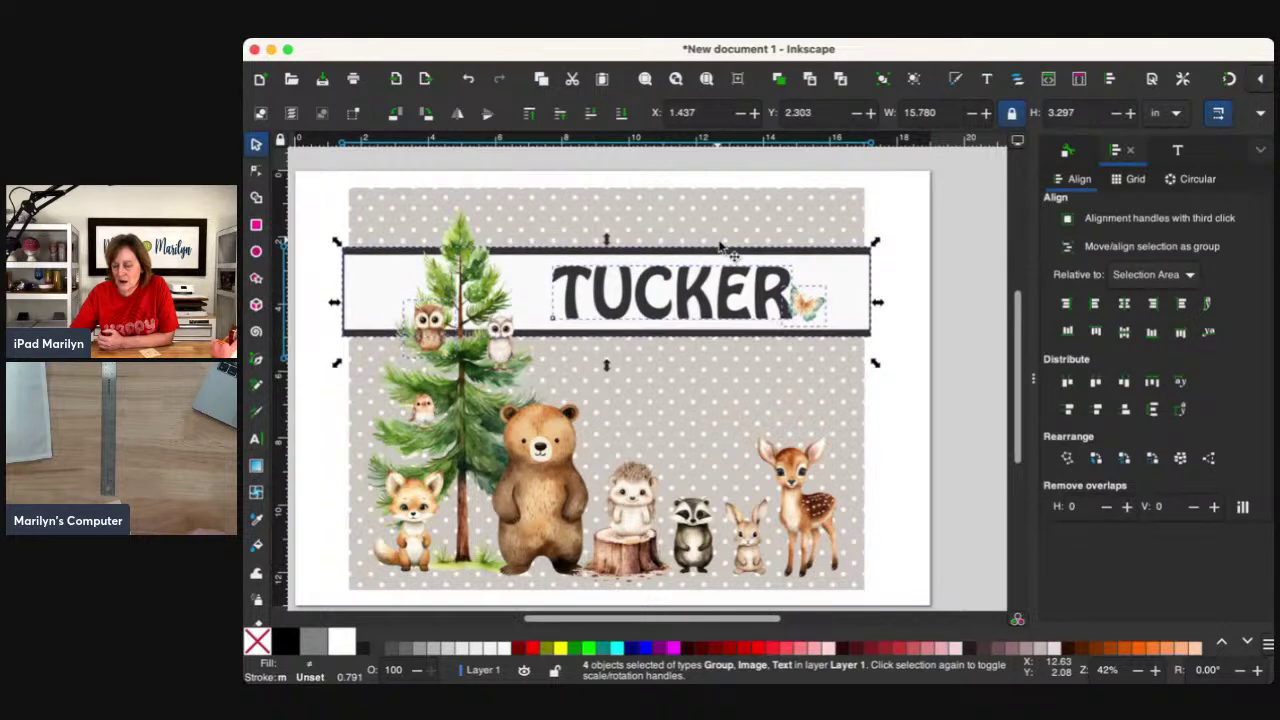
key(Down)
key(Down)
key(Down)
key(Down)
key(Down)
key(Down)
key(Down)
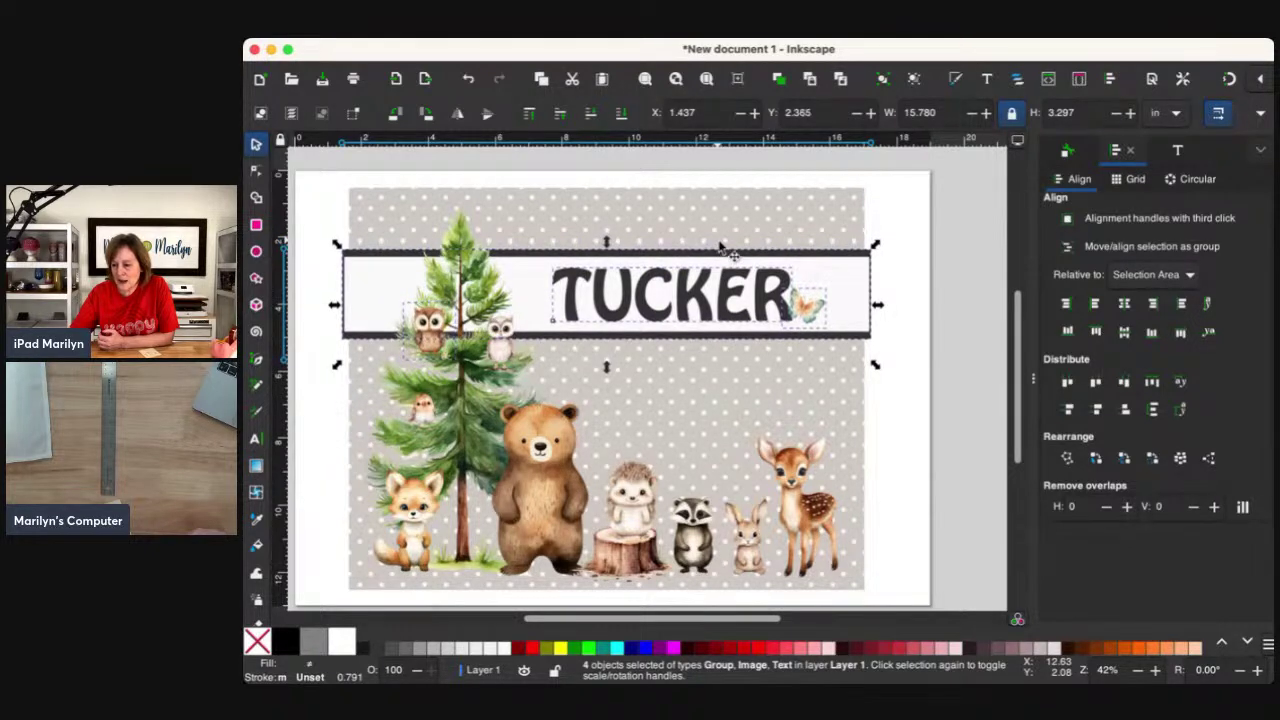
key(Down)
key(Down)
key(Down)
key(Down)
key(Down)
key(Down)
key(Down)
key(Down)
key(Down)
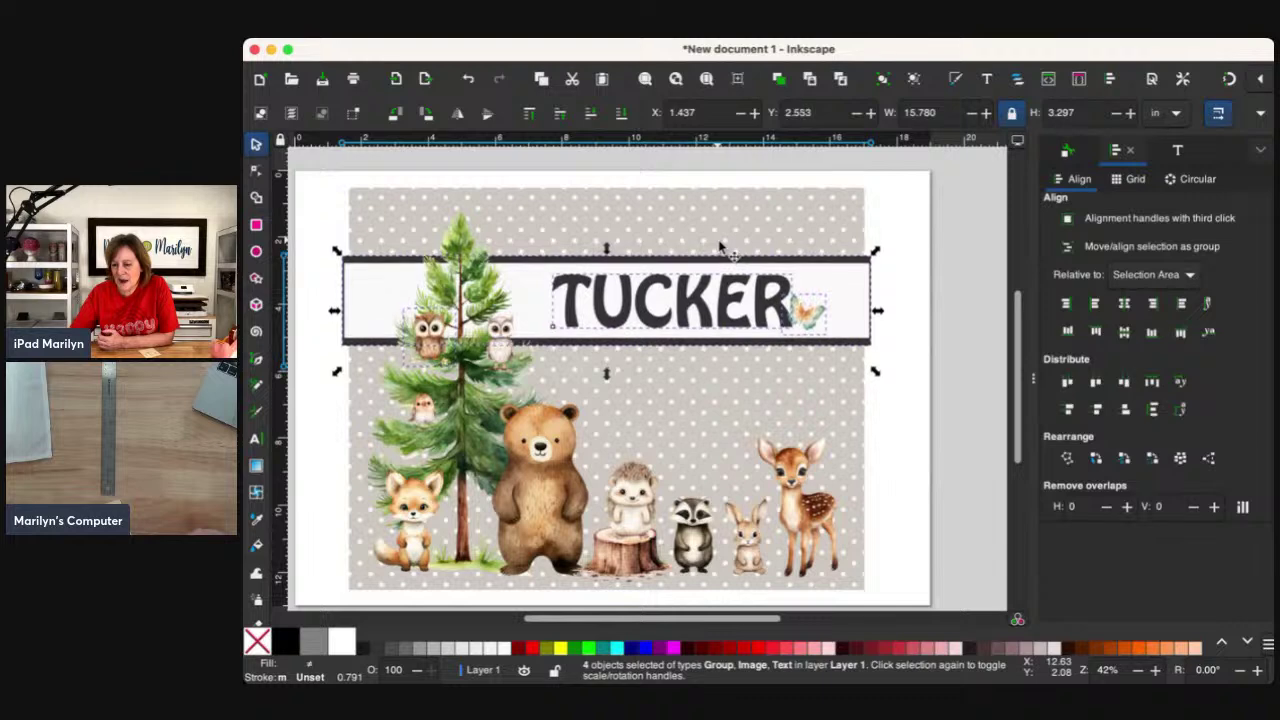
key(Down)
key(Down)
key(Down)
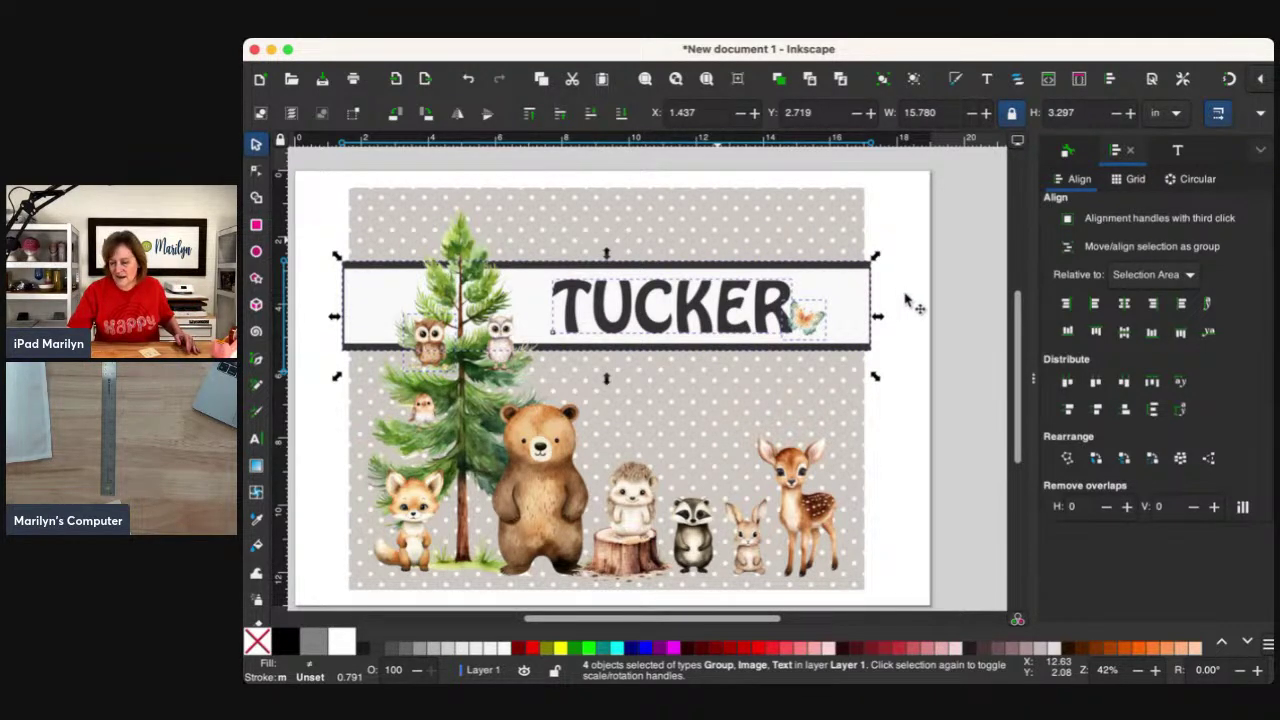
click(316, 403)
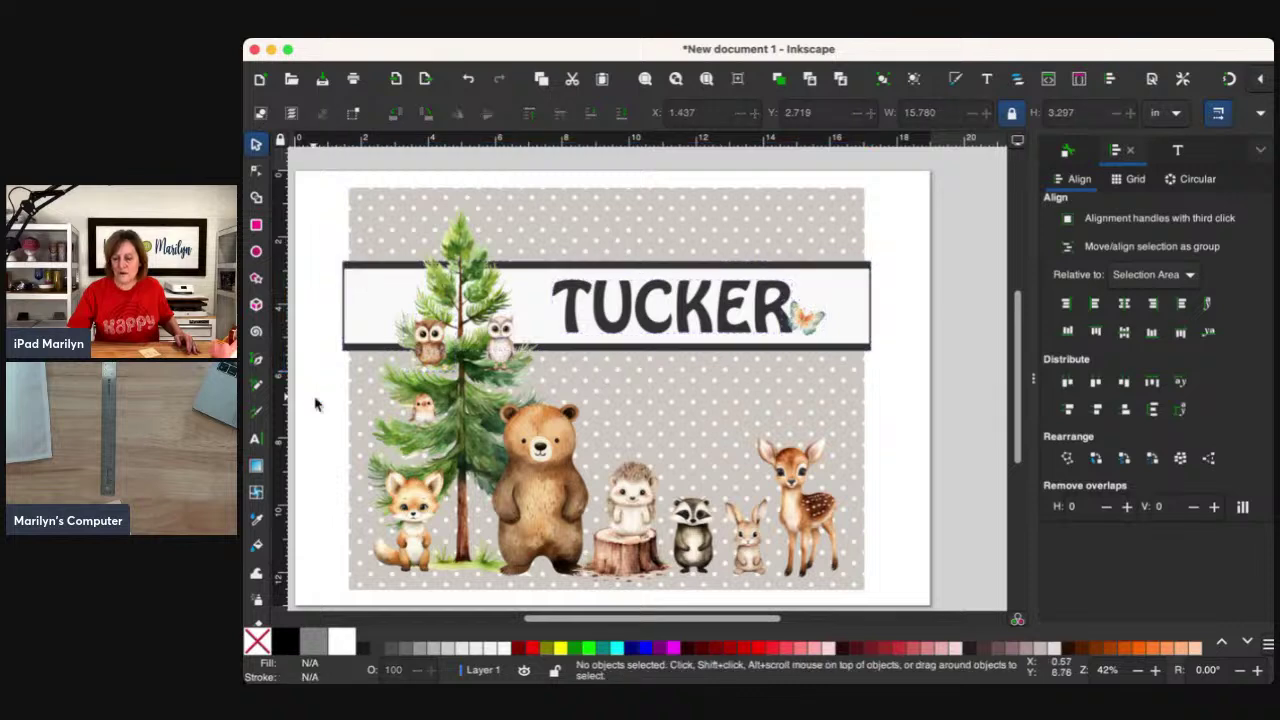
Move the brown owl back up the tree to about Y 3.57 in, above the band's lower border.
click(432, 349)
key(Up)
key(Up)
key(Up)
key(Up)
key(Up)
key(Up)
key(Up)
key(Up)
key(Up)
key(Up)
key(Up)
key(Up)
key(Up)
key(Up)
key(Up)
key(Up)
key(Up)
key(Up)
key(Up)
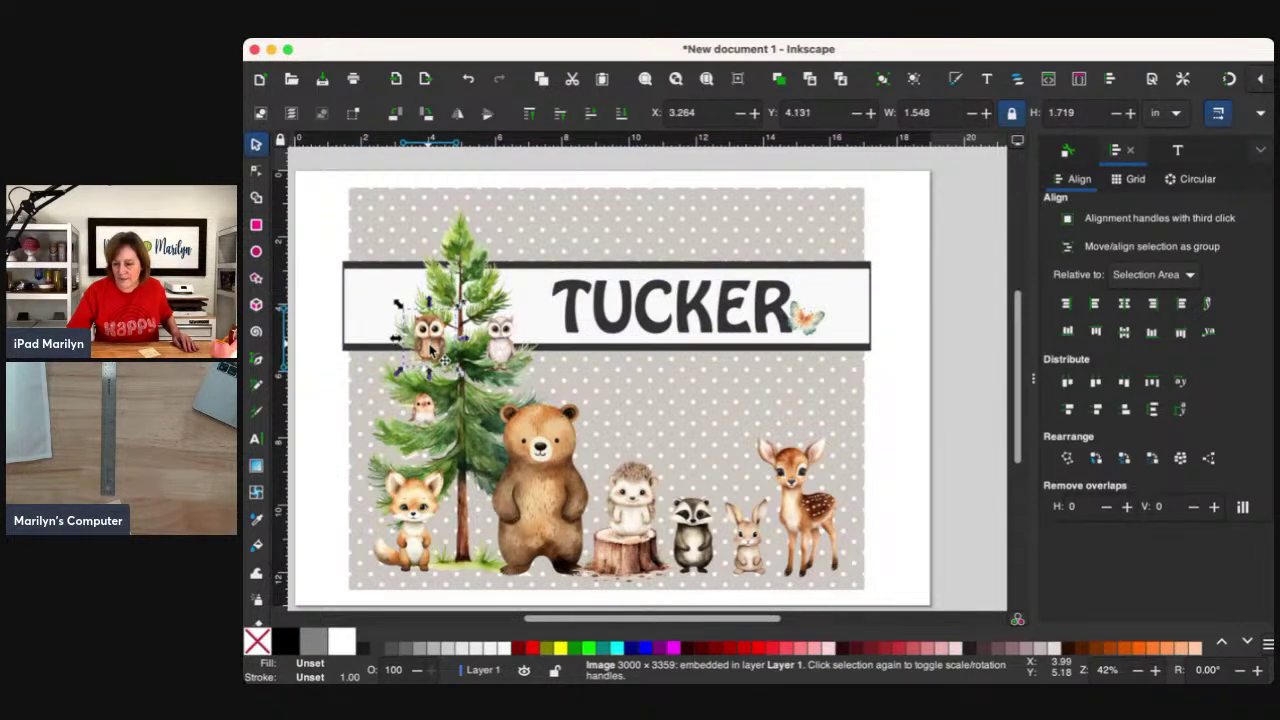
key(Up)
key(Up)
key(Up)
key(Up)
key(Up)
key(Up)
key(Up)
key(Up)
key(Up)
key(Up)
key(Up)
key(Up)
key(Up)
key(Up)
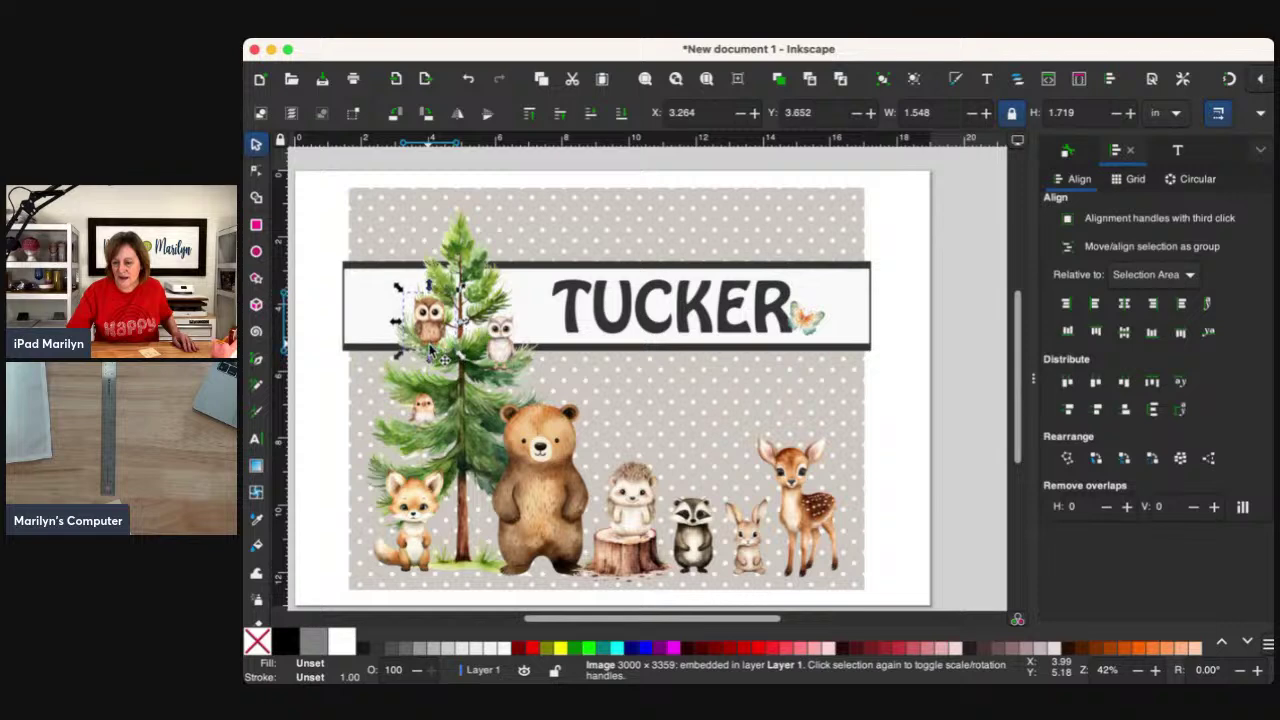
key(Up)
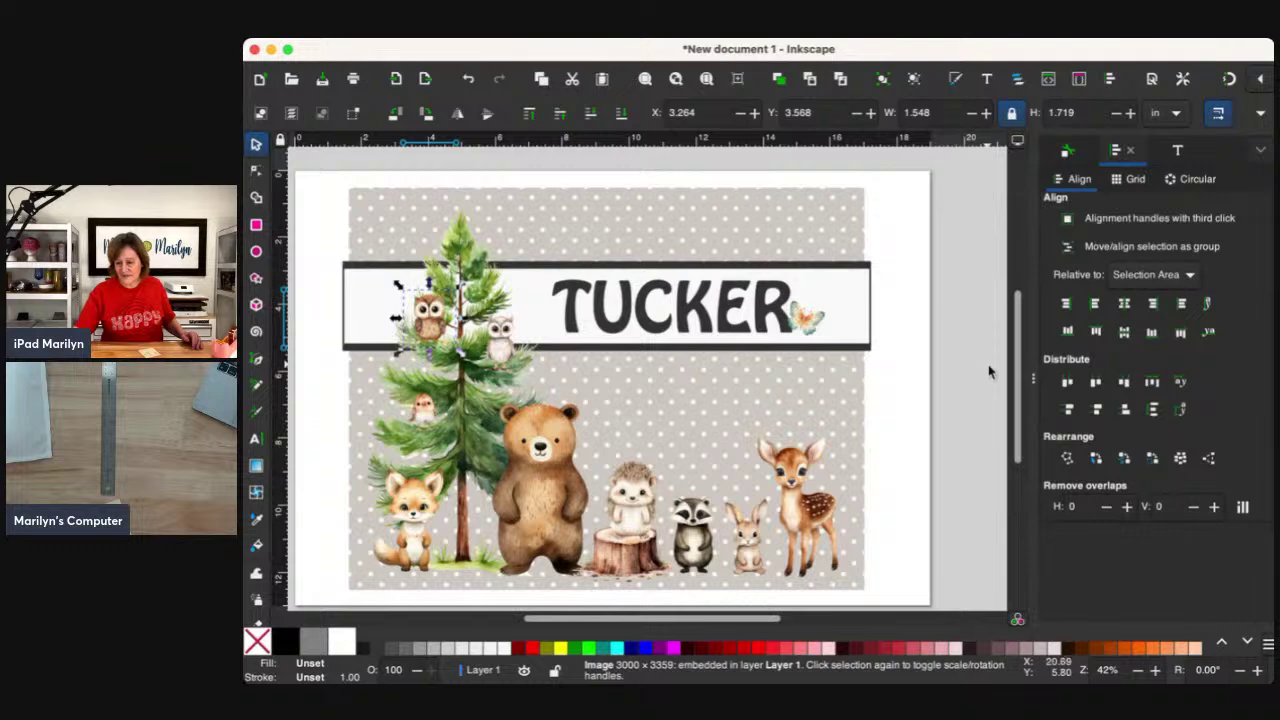
Select the whole placemat design, including background, name band, text and all animals, and group it into one object.
click(943, 476)
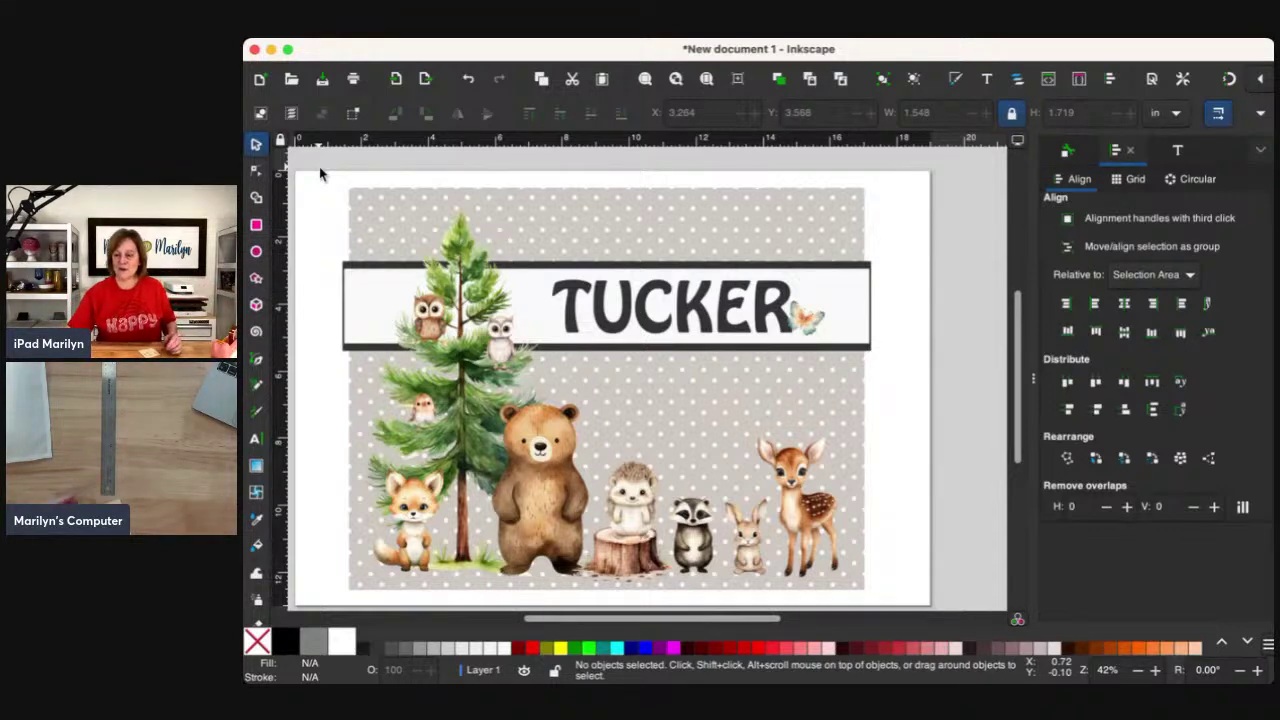
drag(318, 167, 937, 617)
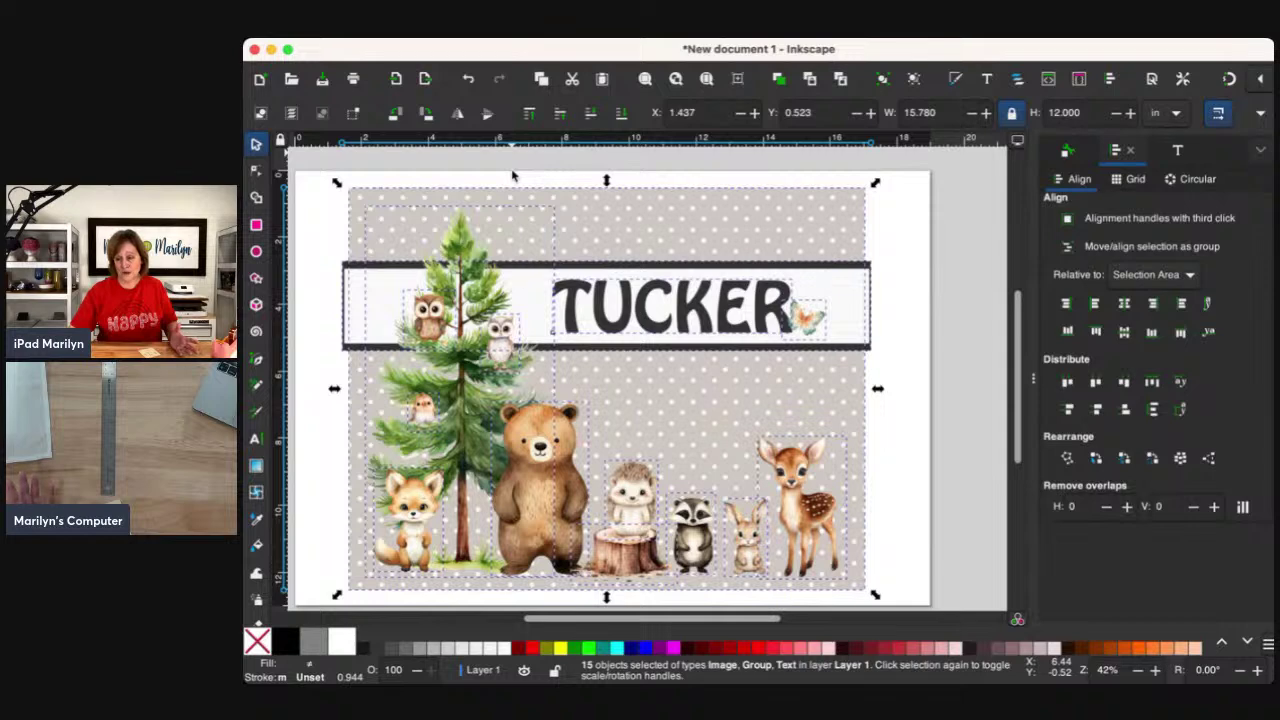
key(ctrl+g)
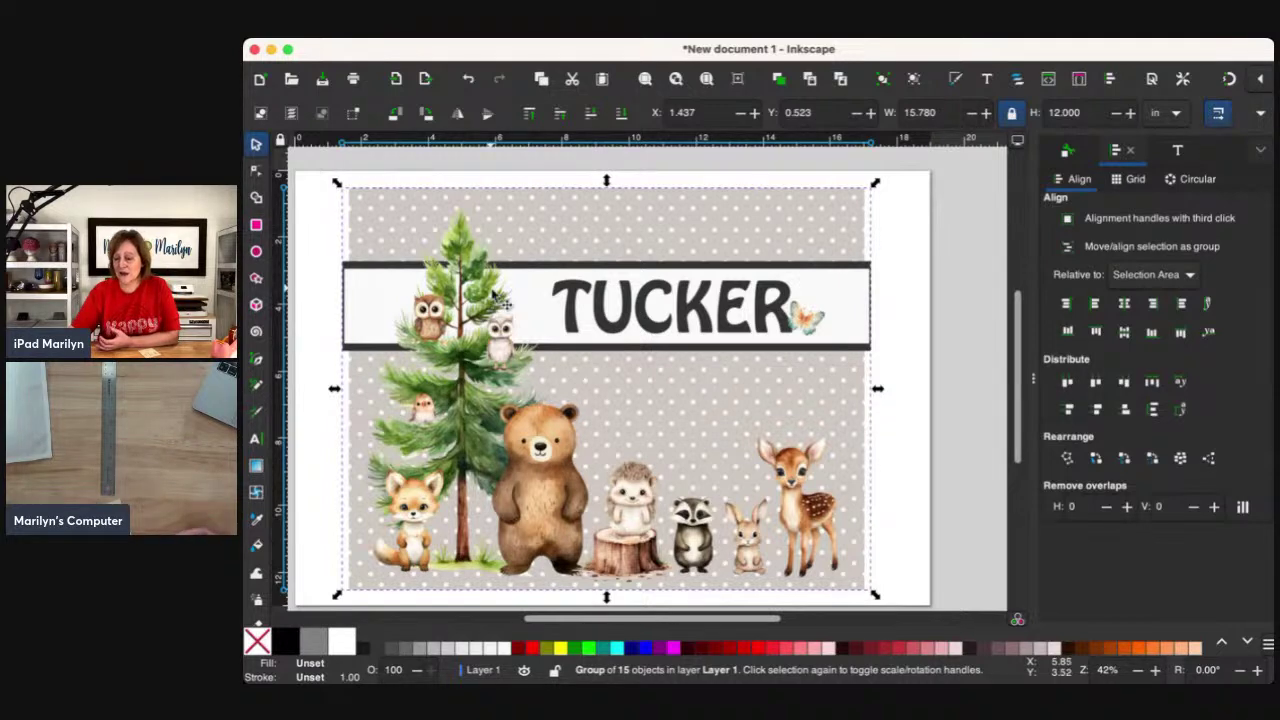
click(912, 323)
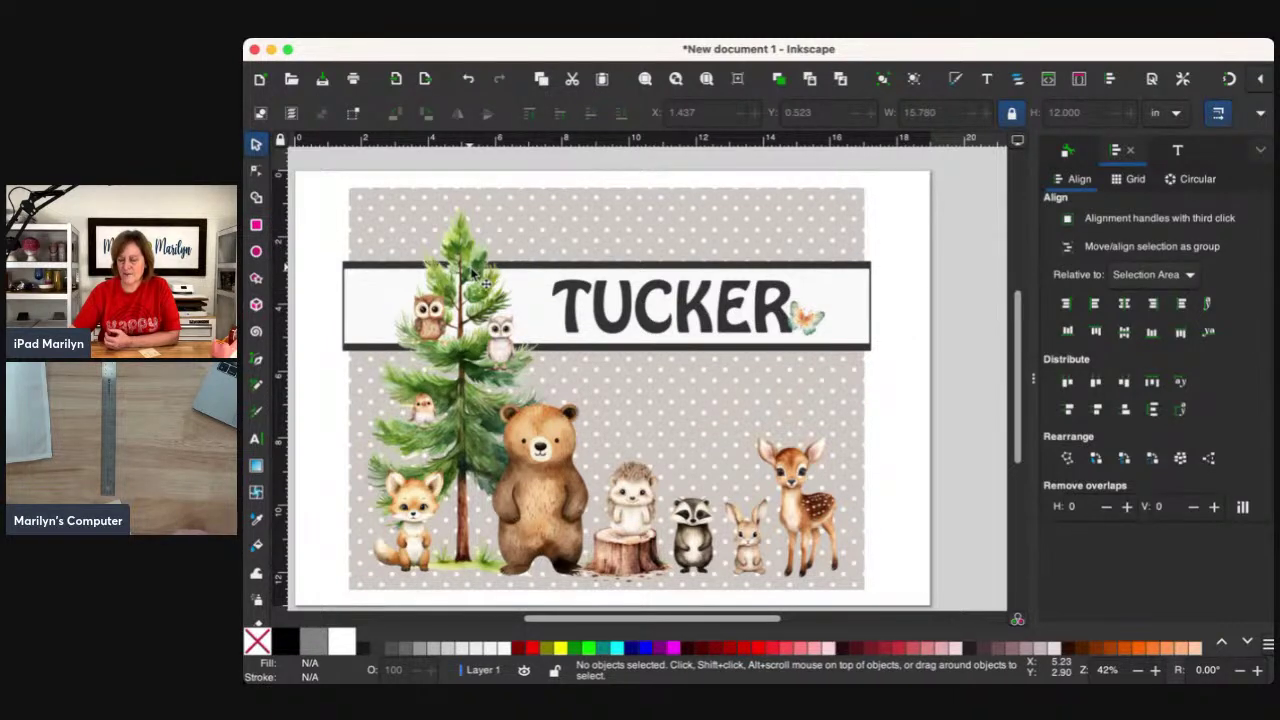
Flip the grouped placemat design horizontally so it is mirrored for sublimation printing.
click(575, 255)
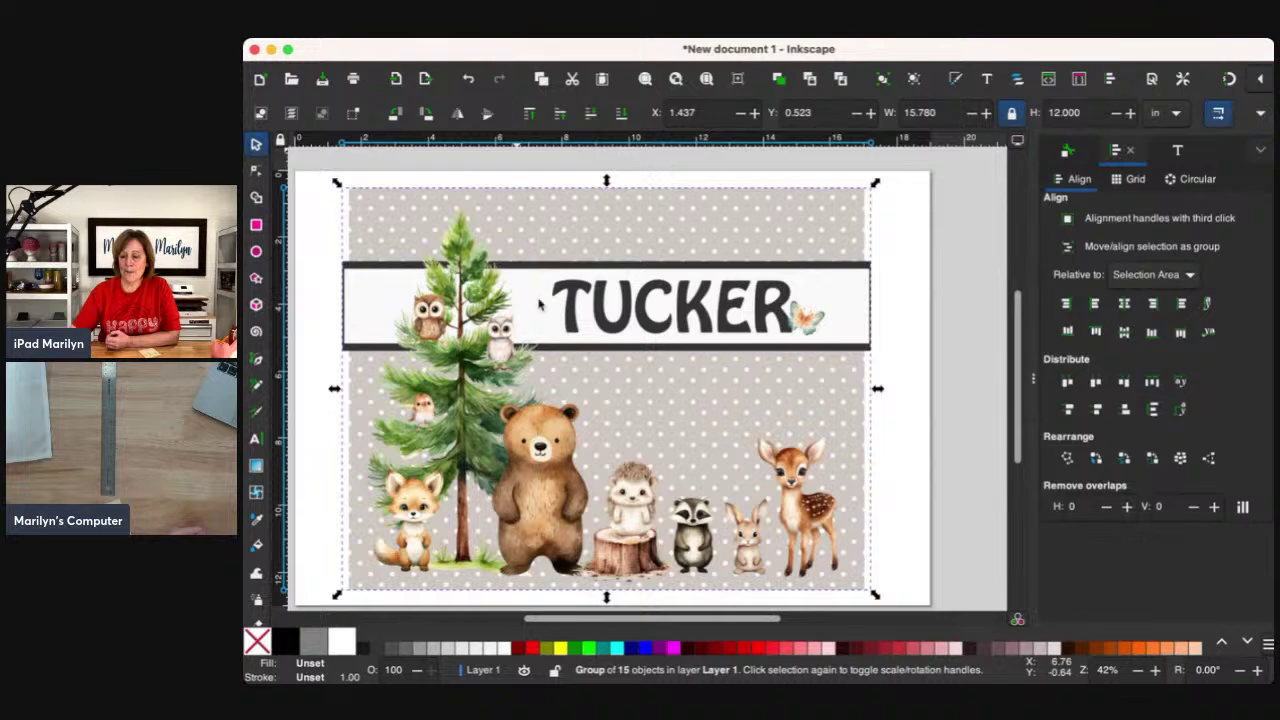
key(h)
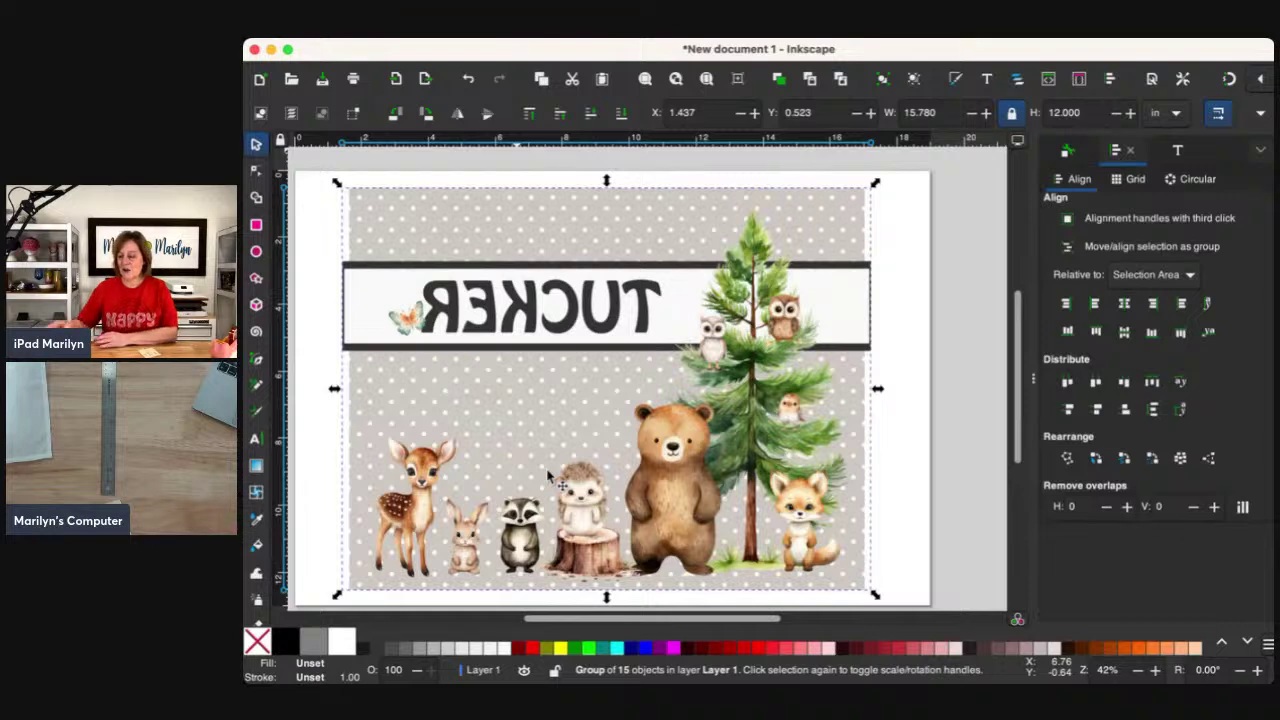
key(alt)
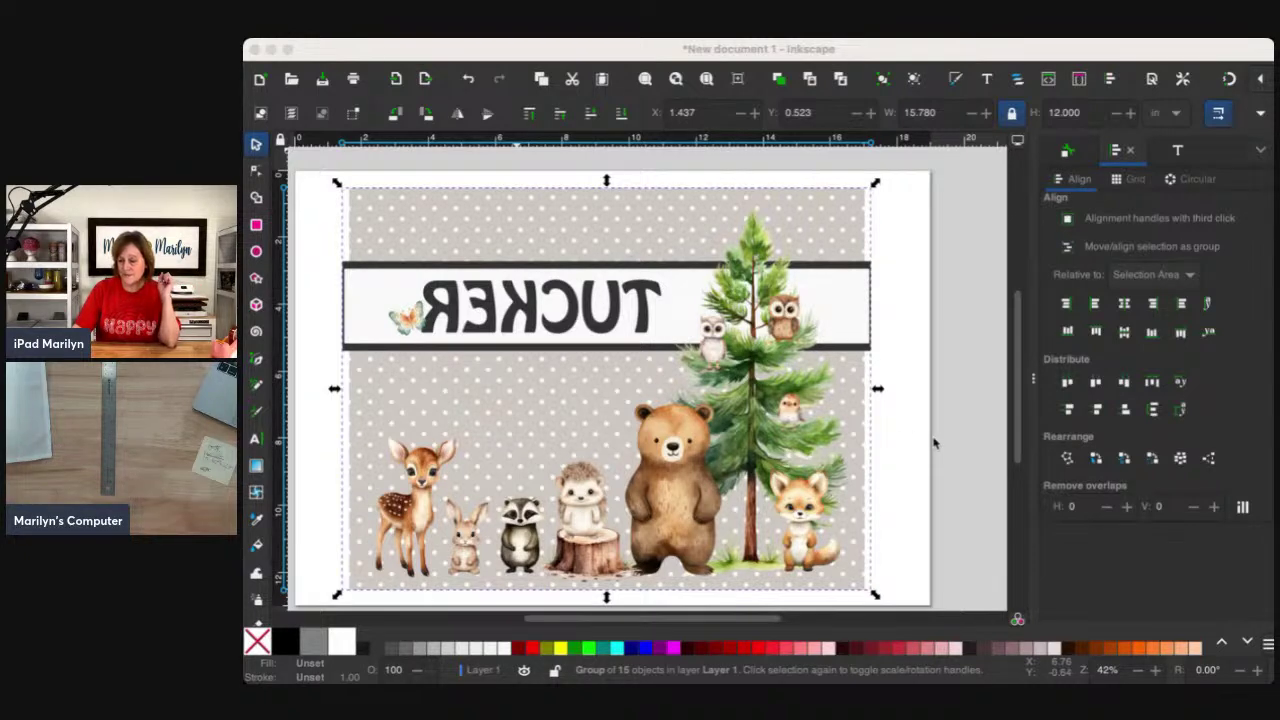
click(910, 566)
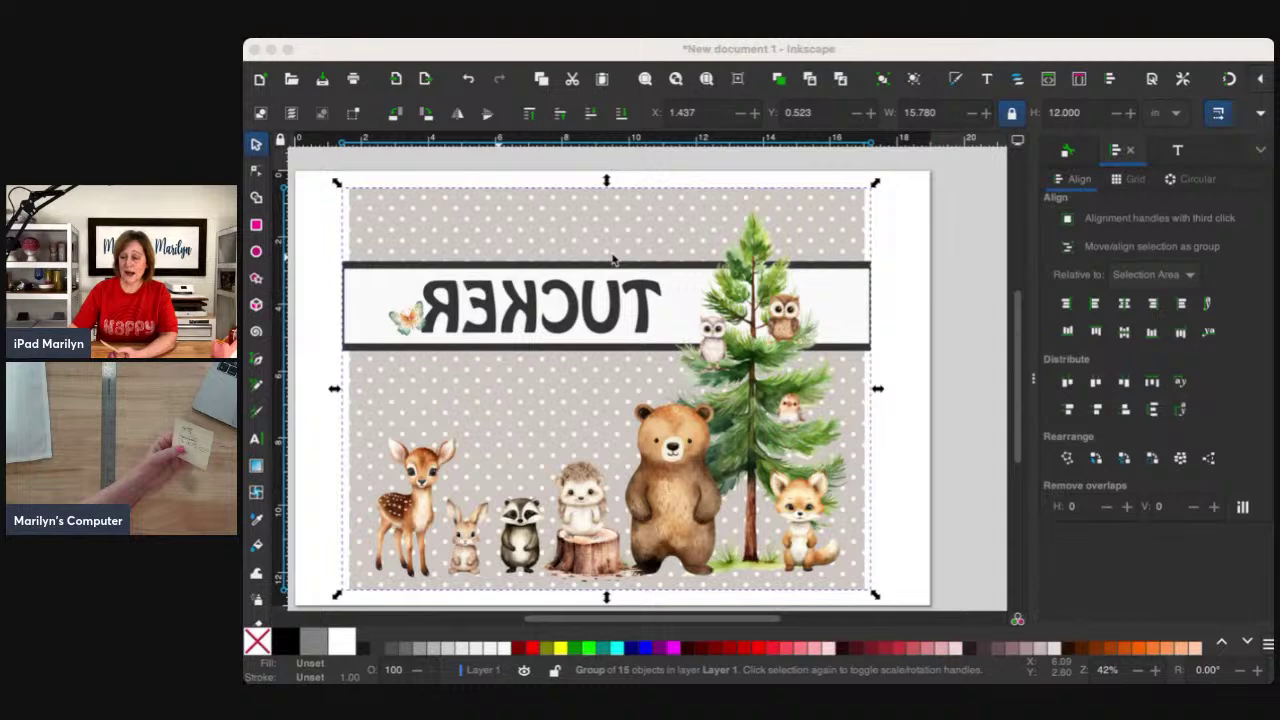
click(985, 571)
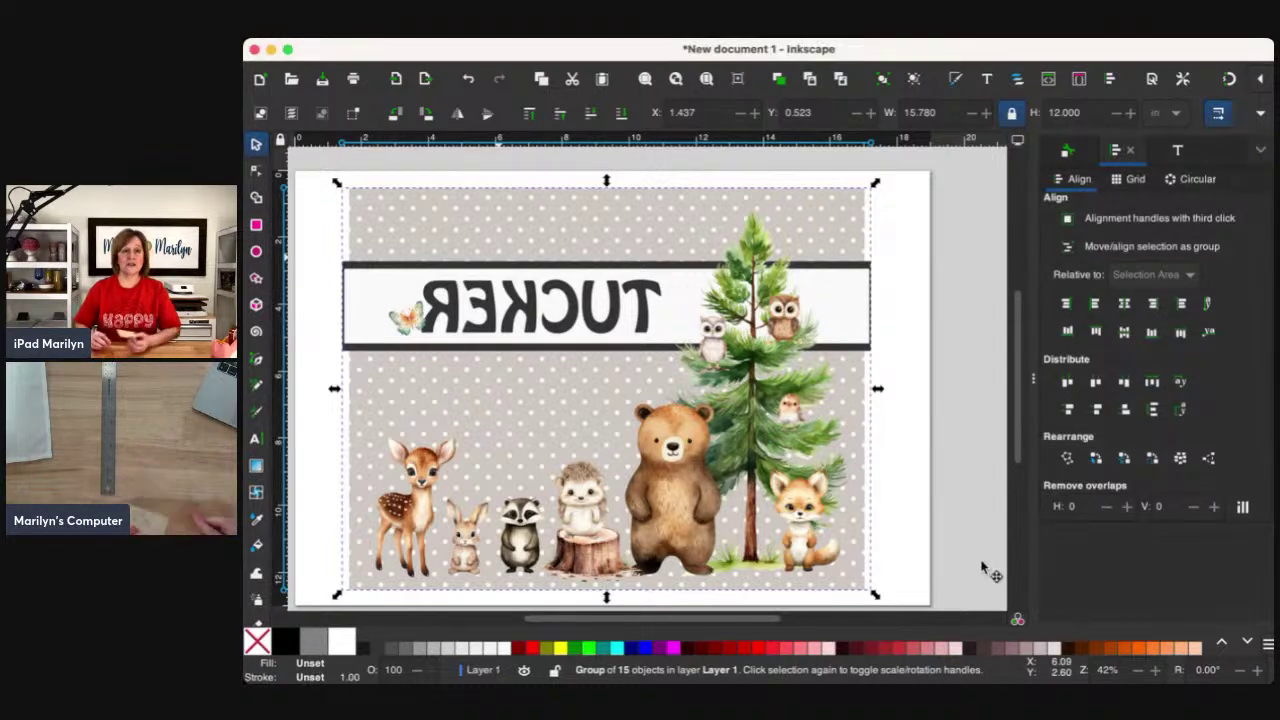